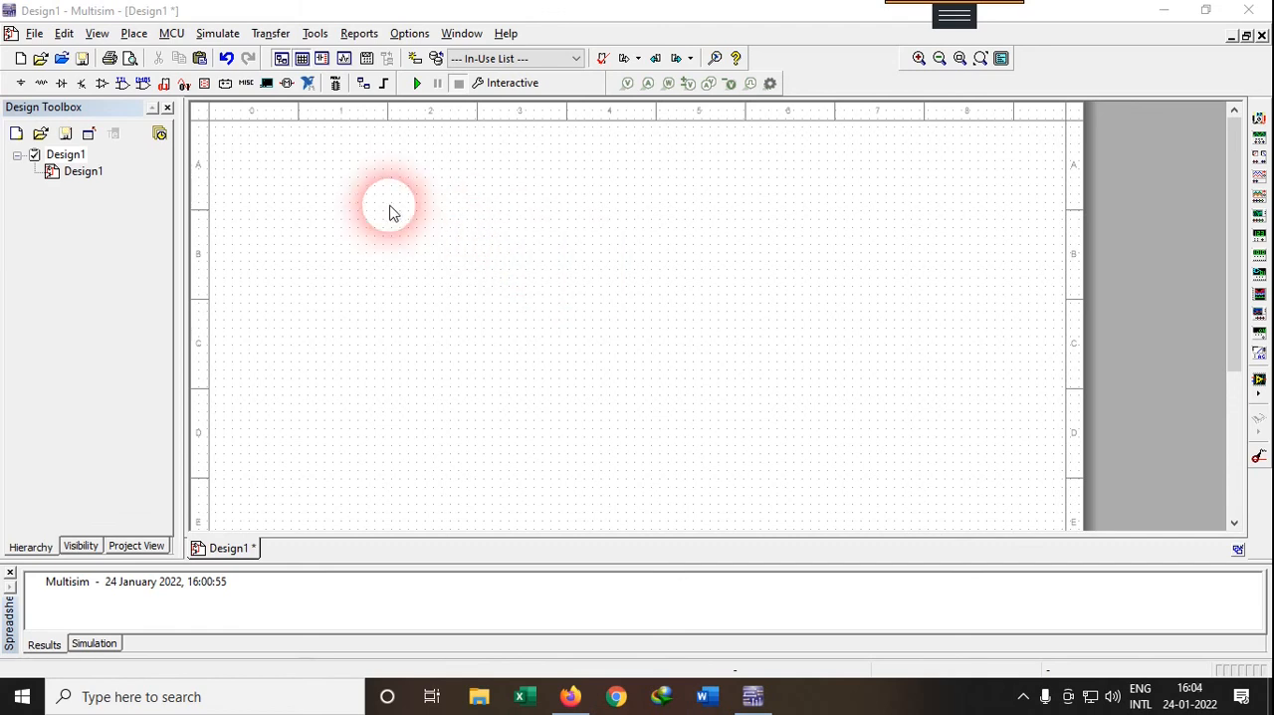
# Place an AC_VOLTAGE source from the signal voltage sources in the upper-left area of the schematic
pyautogui.click(21, 88)
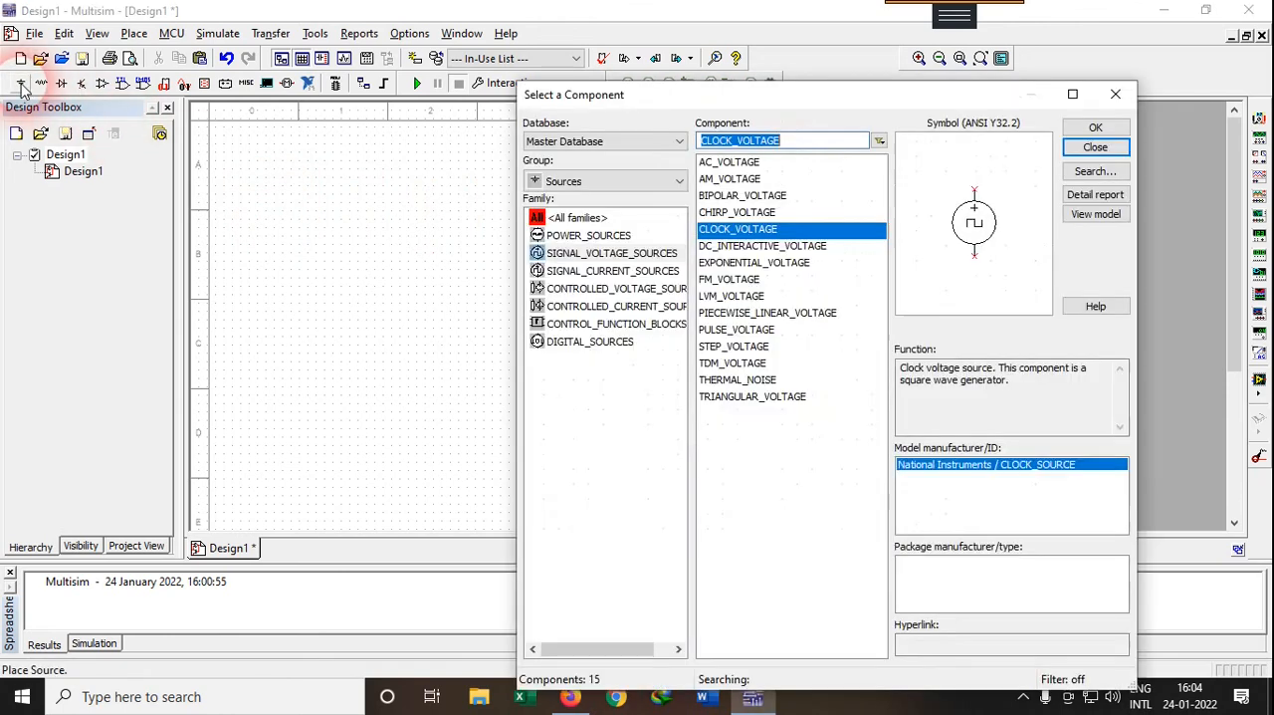
pyautogui.click(637, 249)
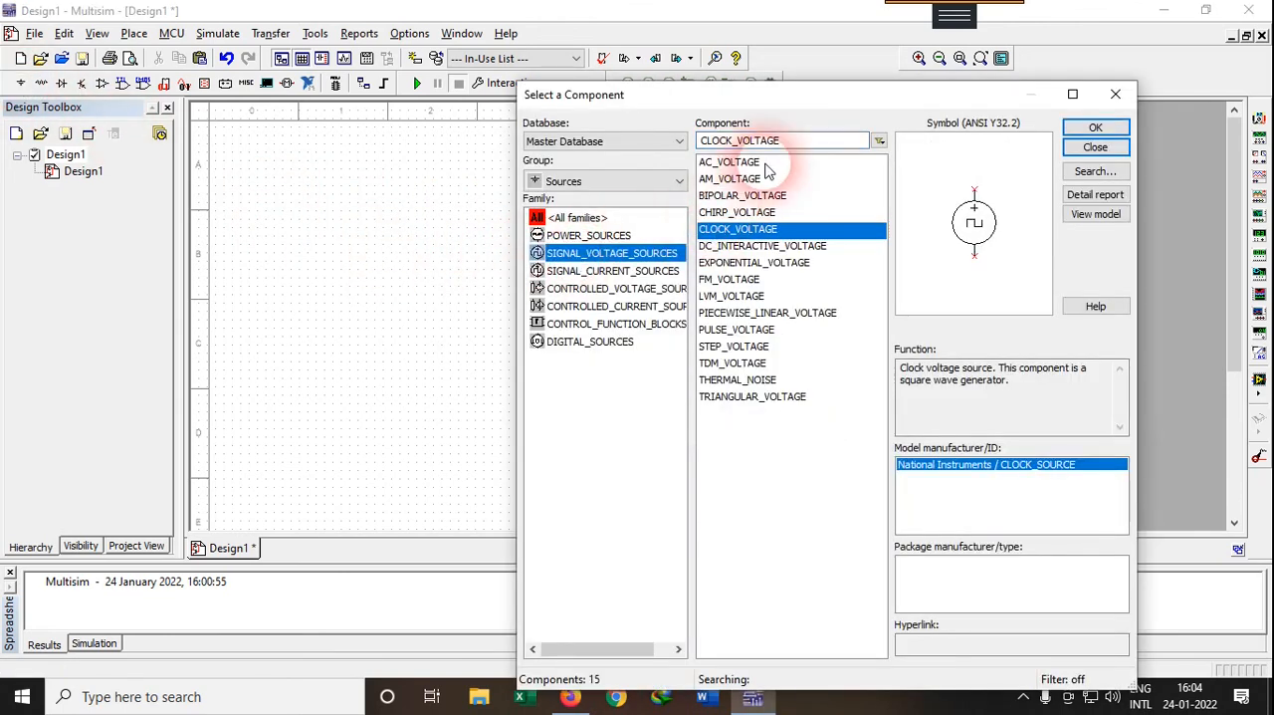
pyautogui.click(747, 164)
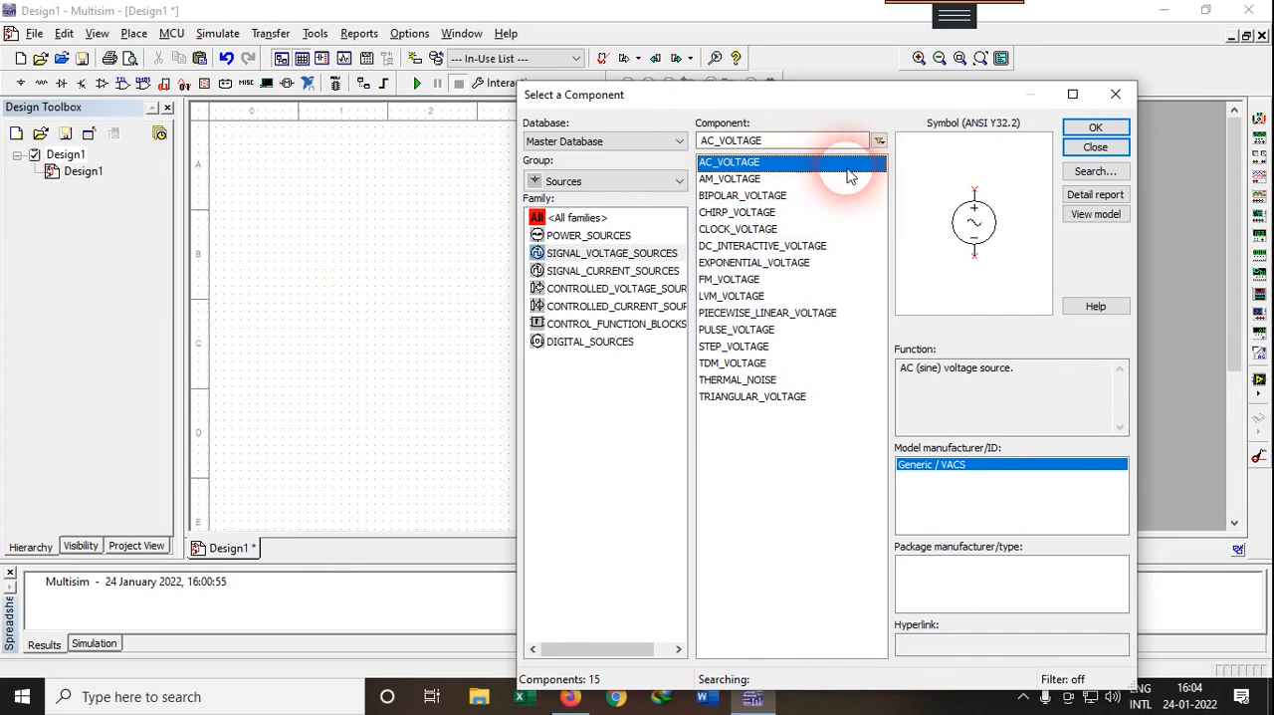
pyautogui.click(1095, 127)
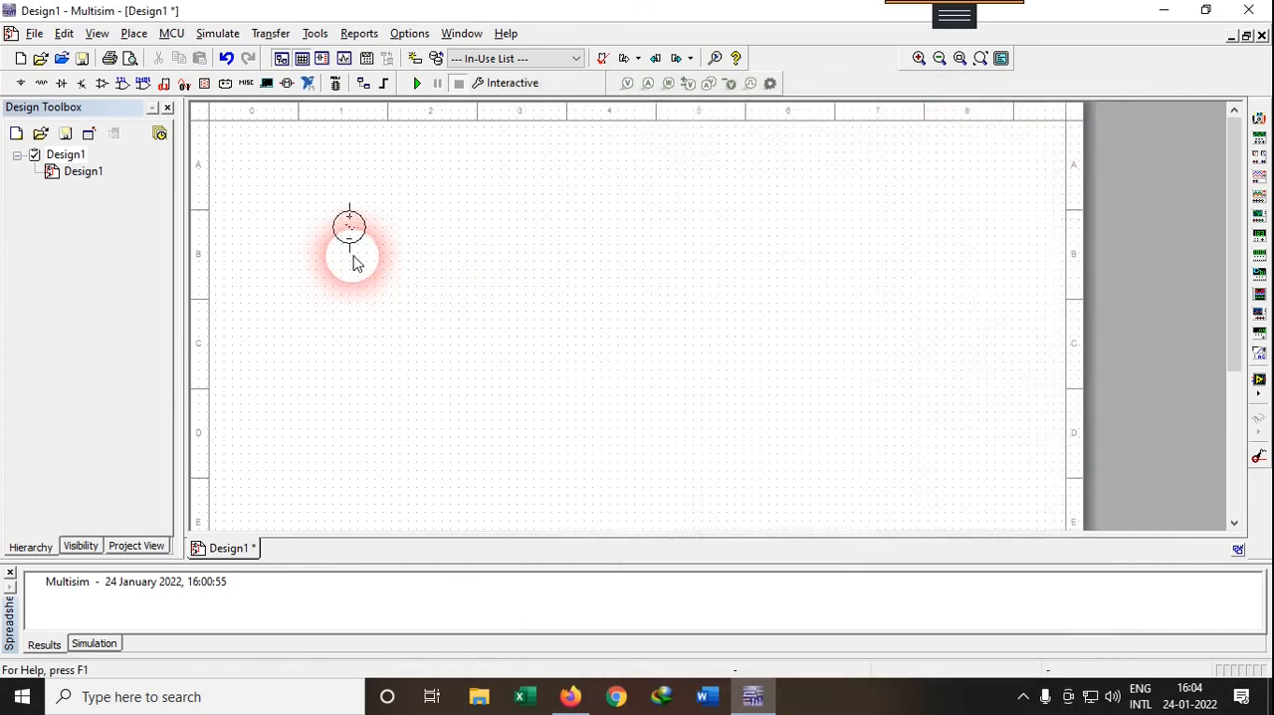
pyautogui.click(350, 262)
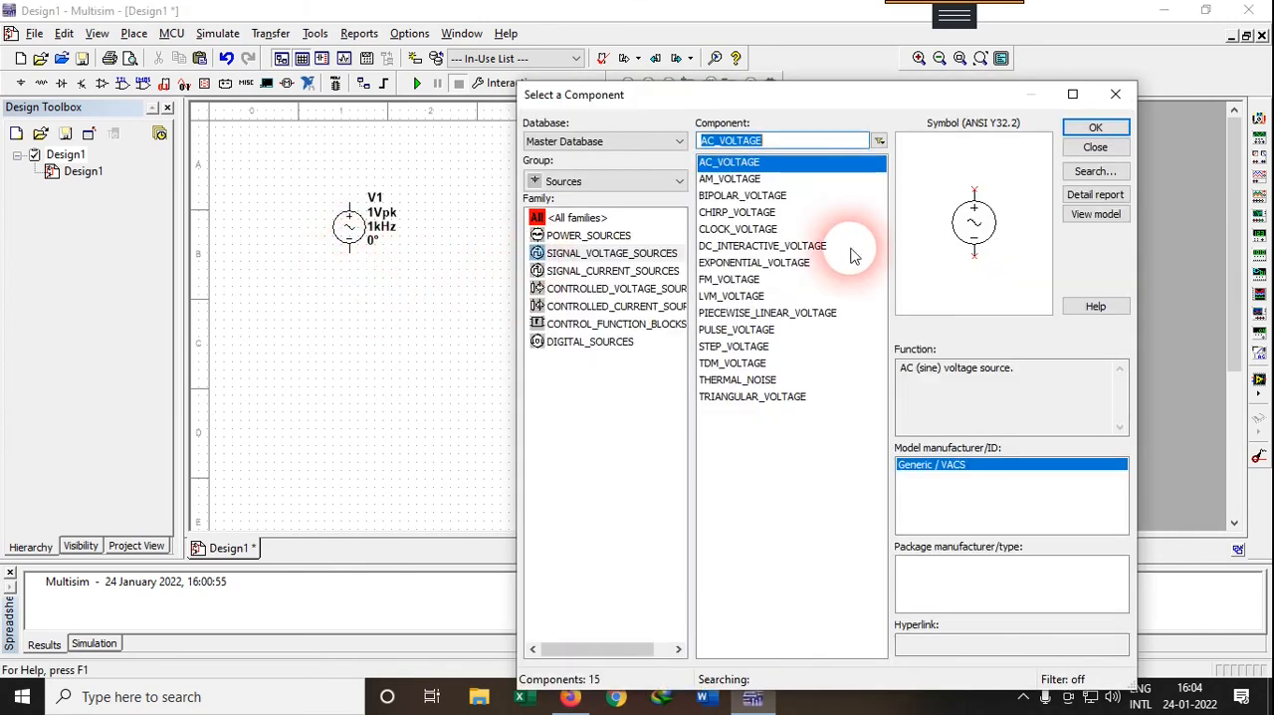
# Place a CLOCK_VOLTAGE source directly below the AC voltage source
pyautogui.click(769, 228)
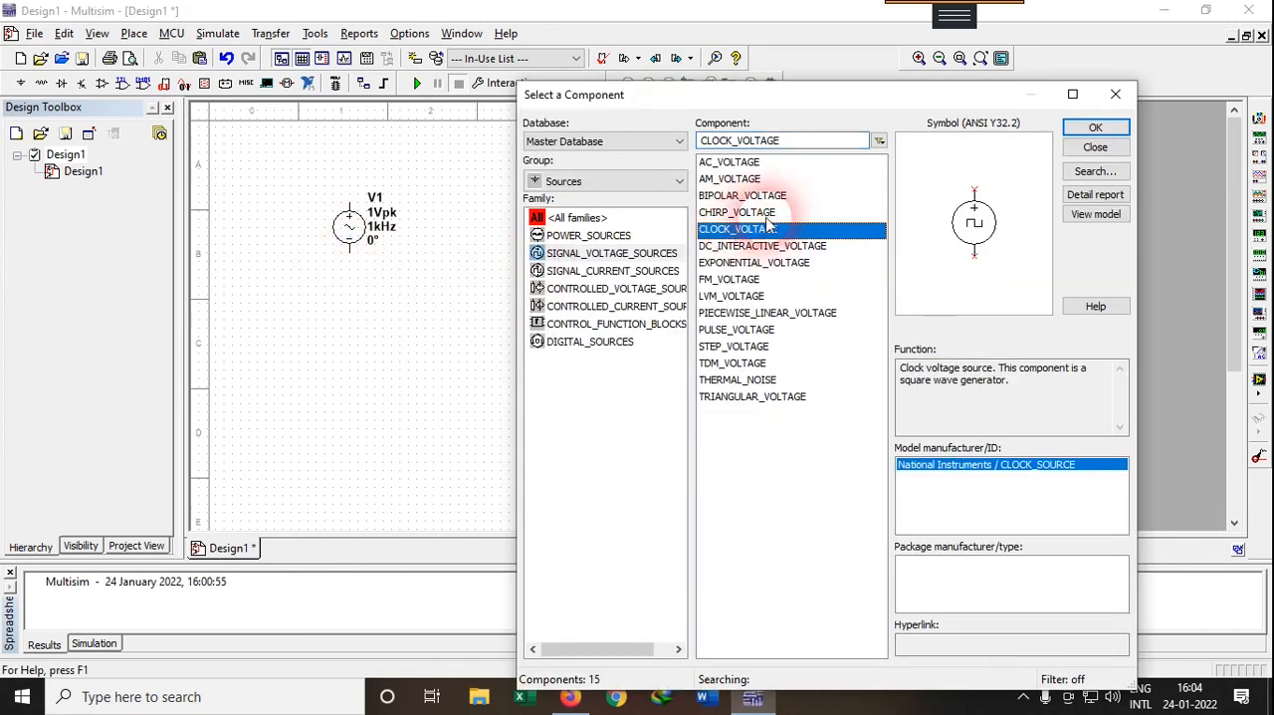
pyautogui.click(1095, 128)
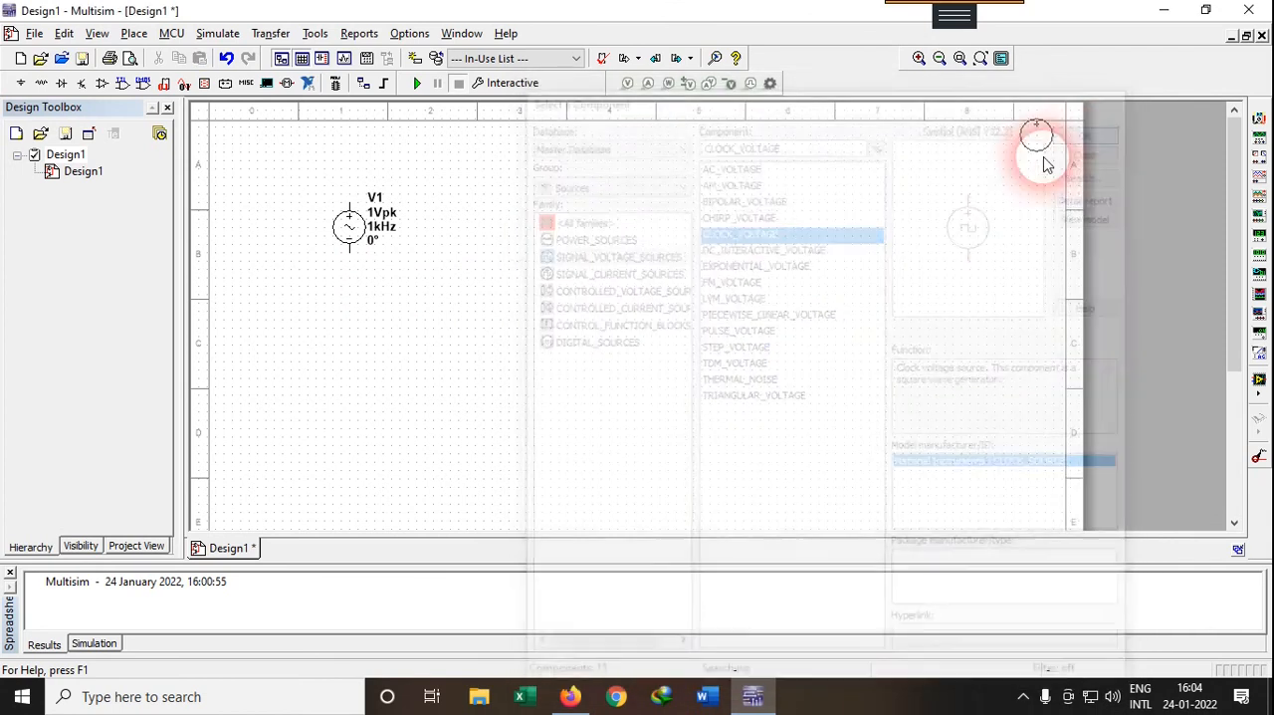
pyautogui.click(351, 398)
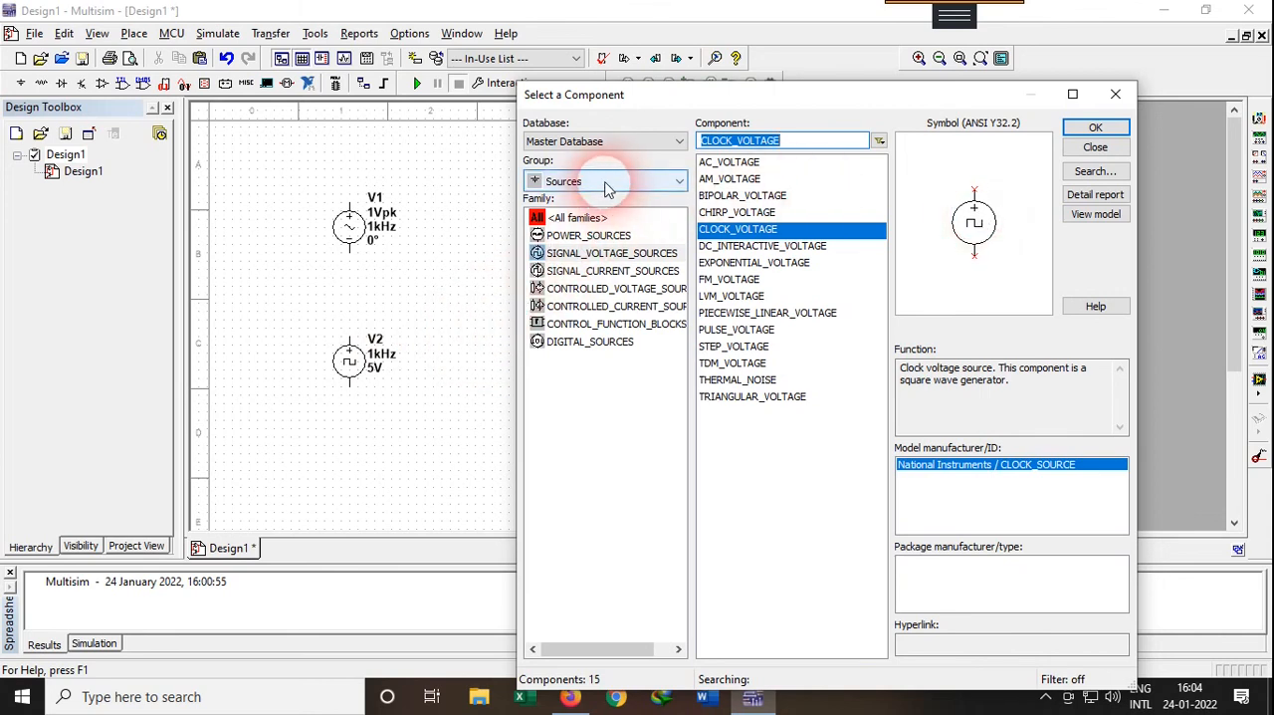
# Search all component groups for 2n2222a and place the 2N2222A transistor to the right of the two sources
pyautogui.click(611, 183)
pyautogui.click(587, 199)
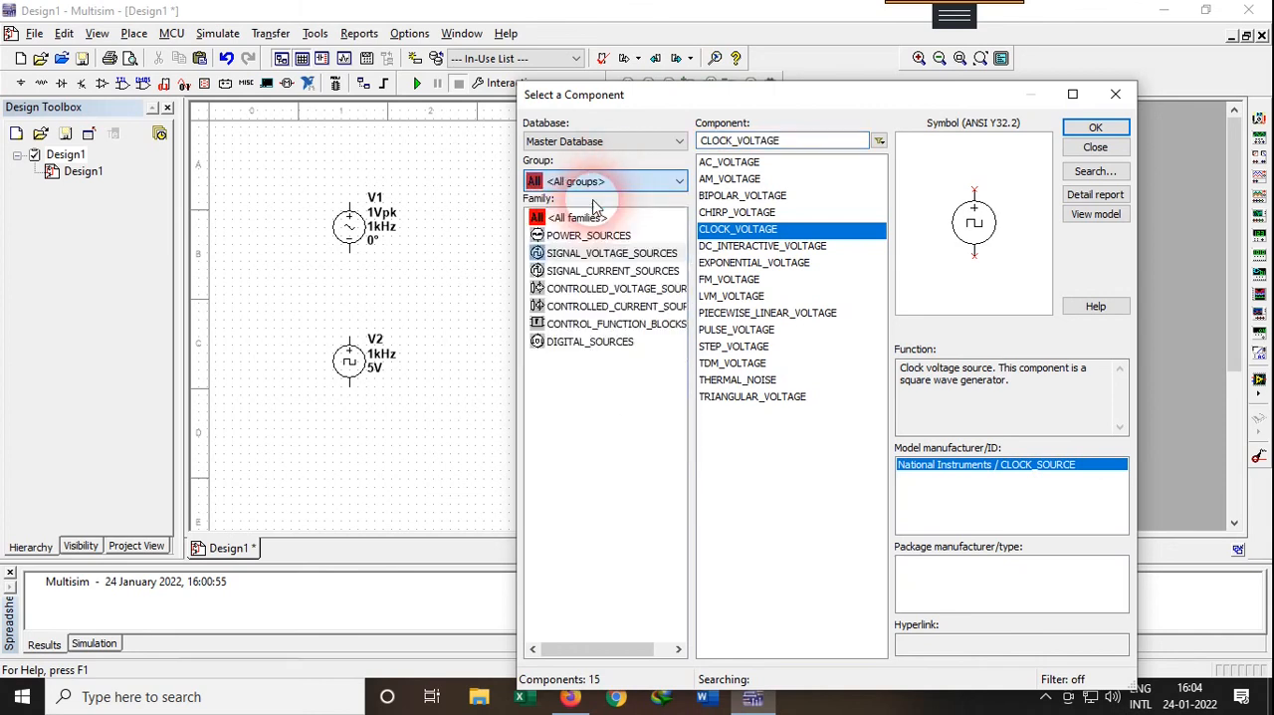
pyautogui.click(767, 140)
pyautogui.write('2n222')
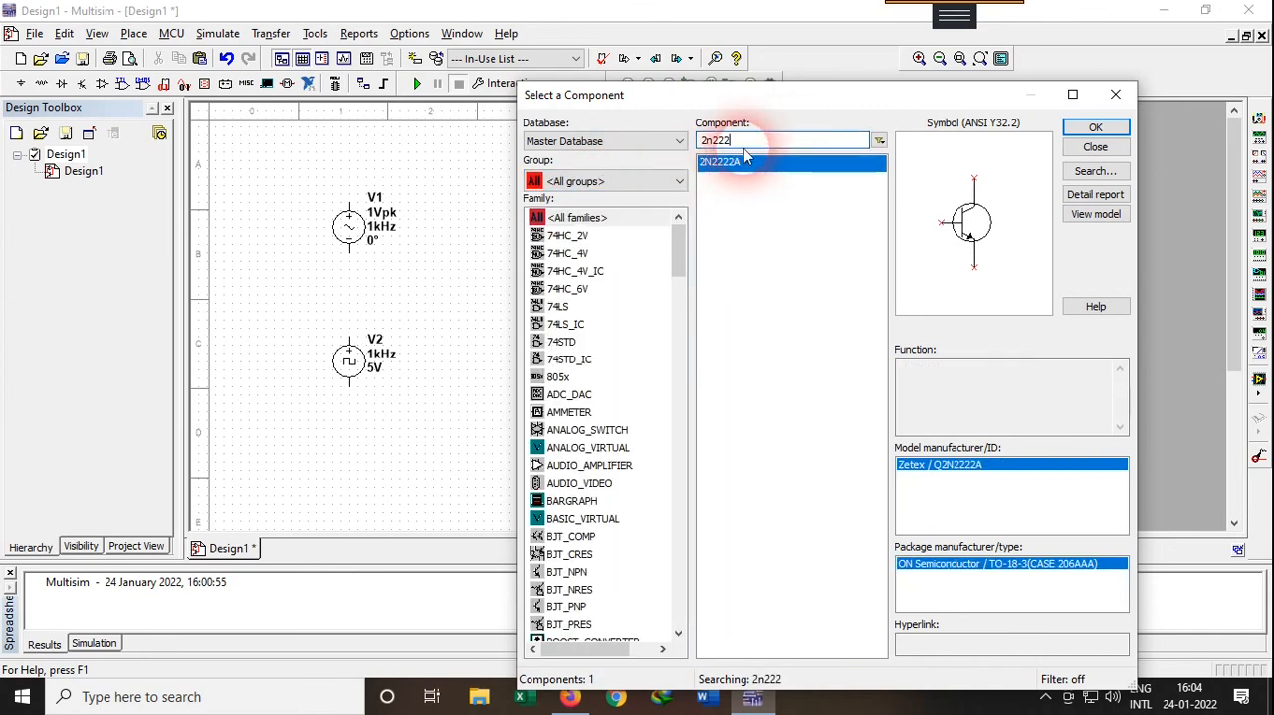
pyautogui.write('2a')
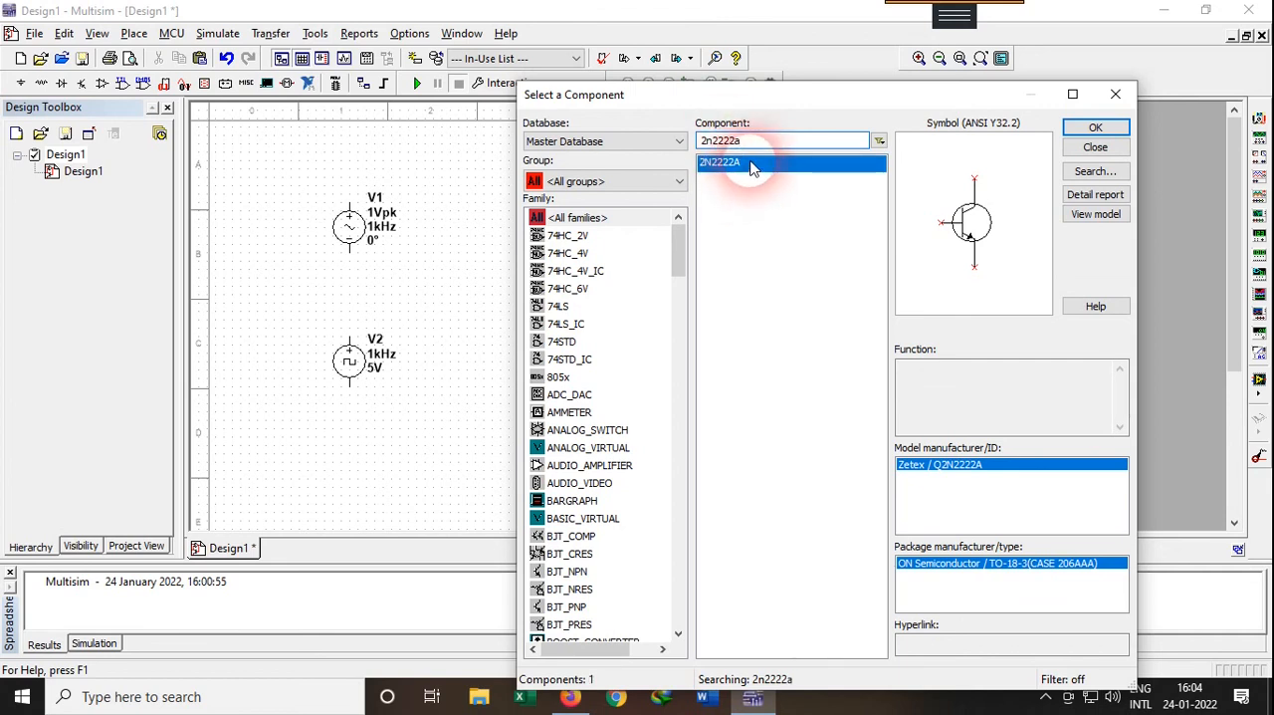
pyautogui.click(1096, 128)
pyautogui.click(501, 291)
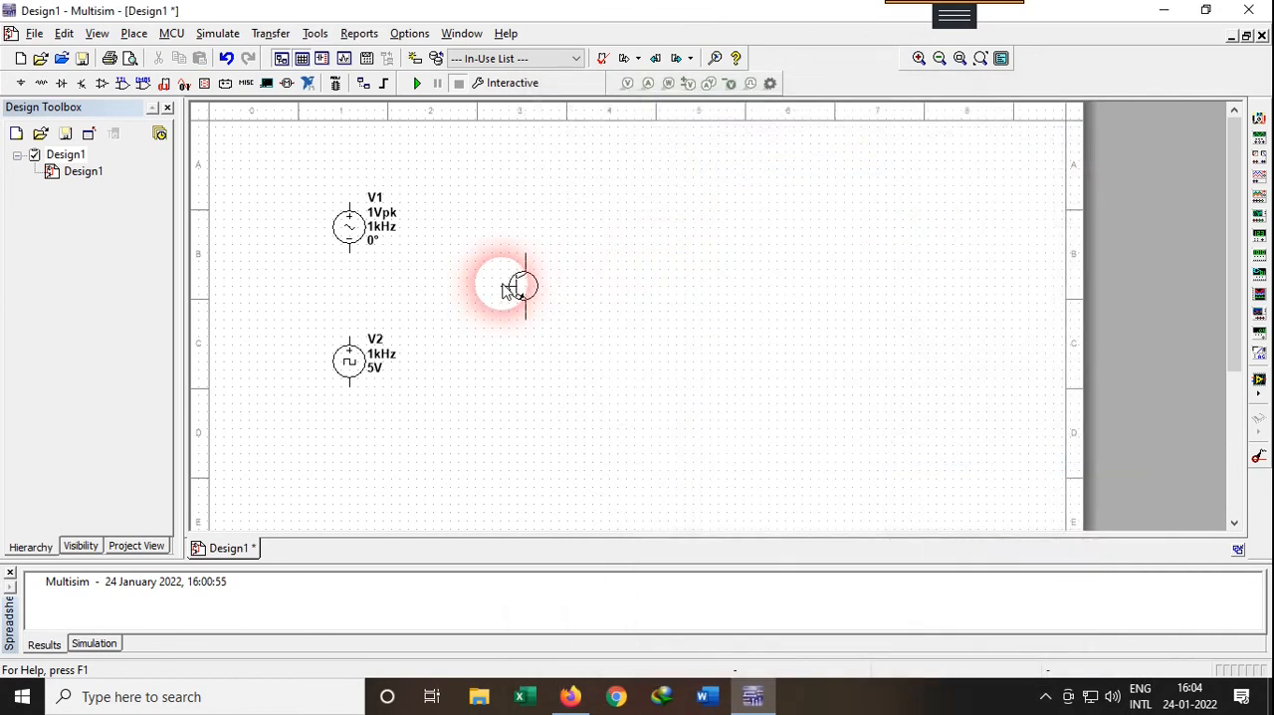
pyautogui.click(509, 282)
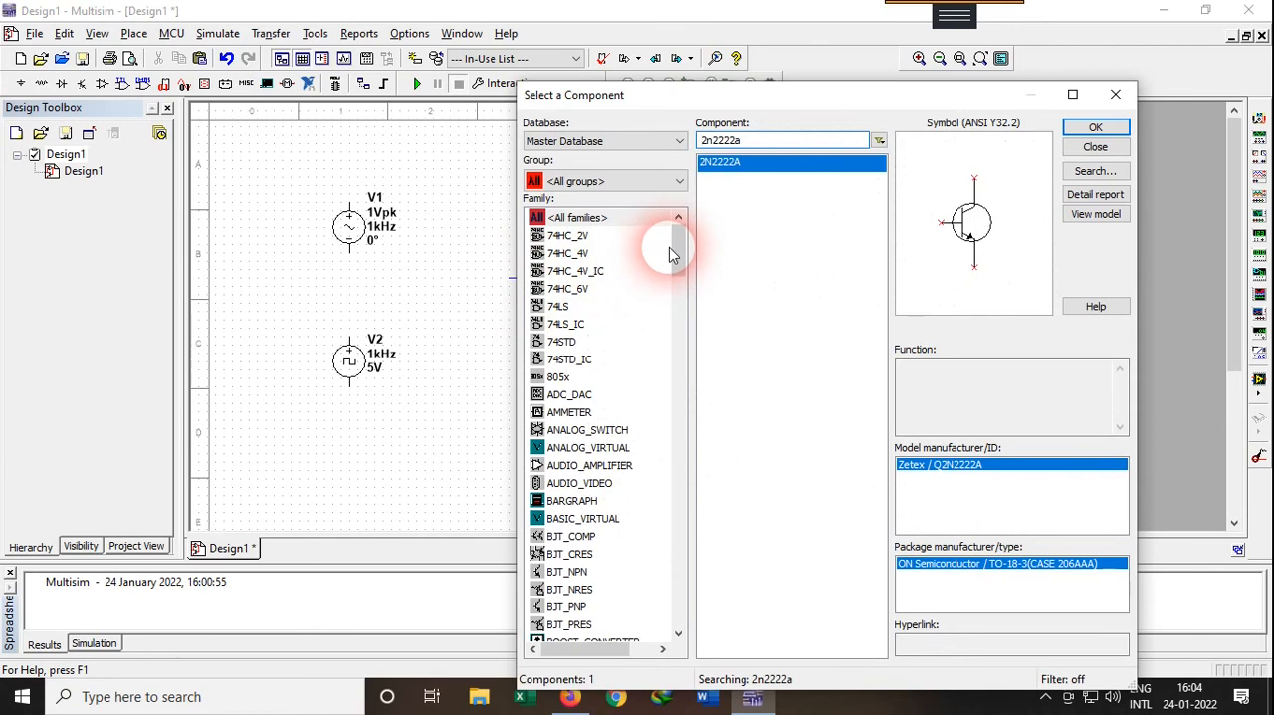
# Place a 1k resistor from the Basic group between the AC source and the transistor
pyautogui.click(597, 180)
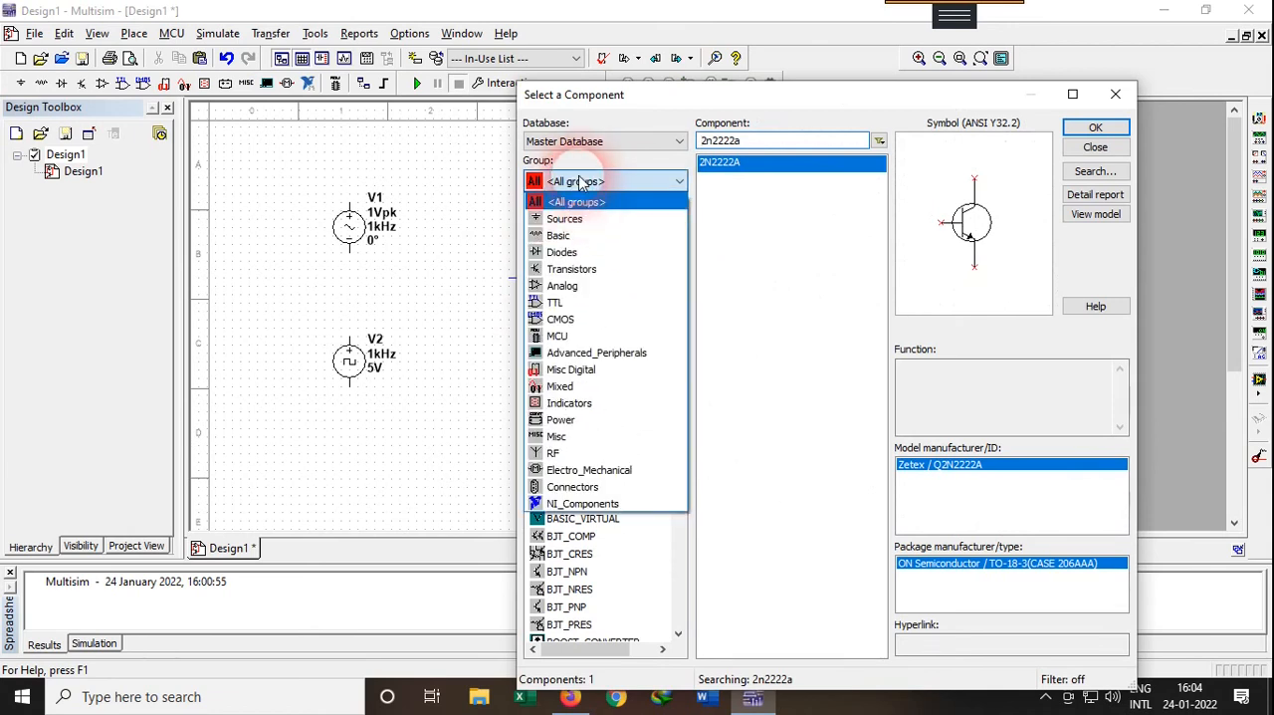
pyautogui.click(568, 236)
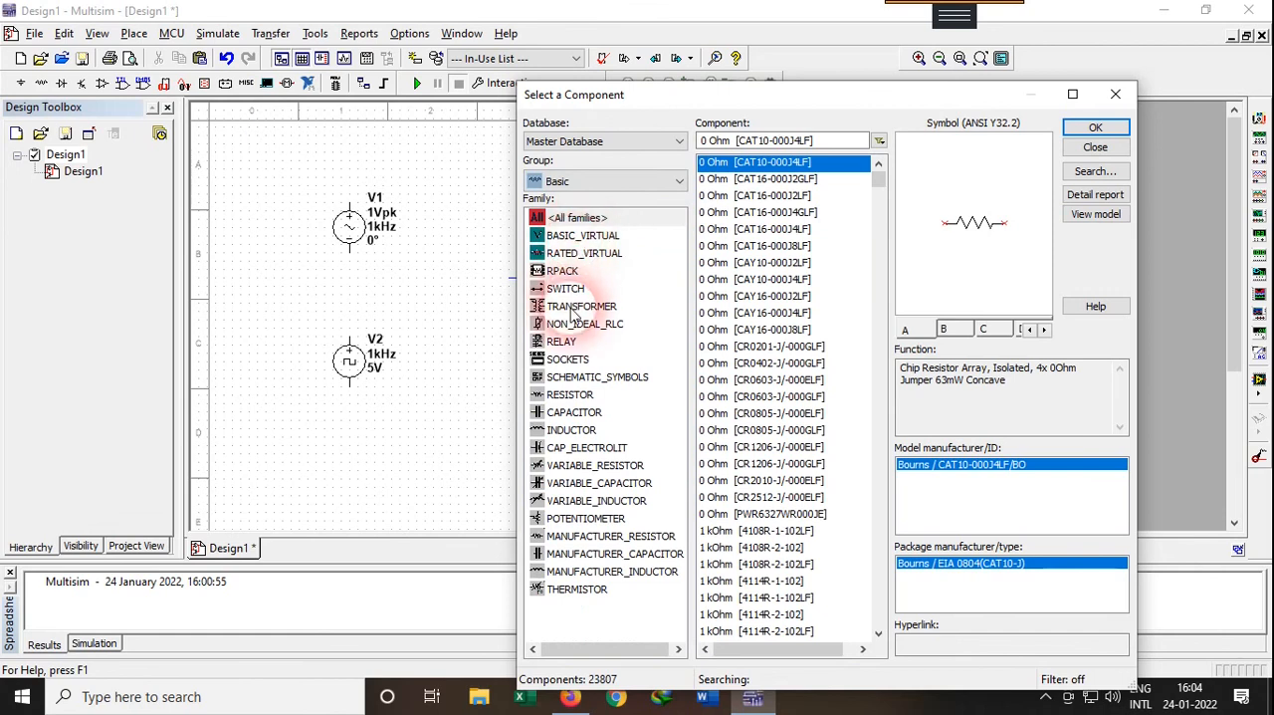
pyautogui.click(569, 394)
pyautogui.write('1k')
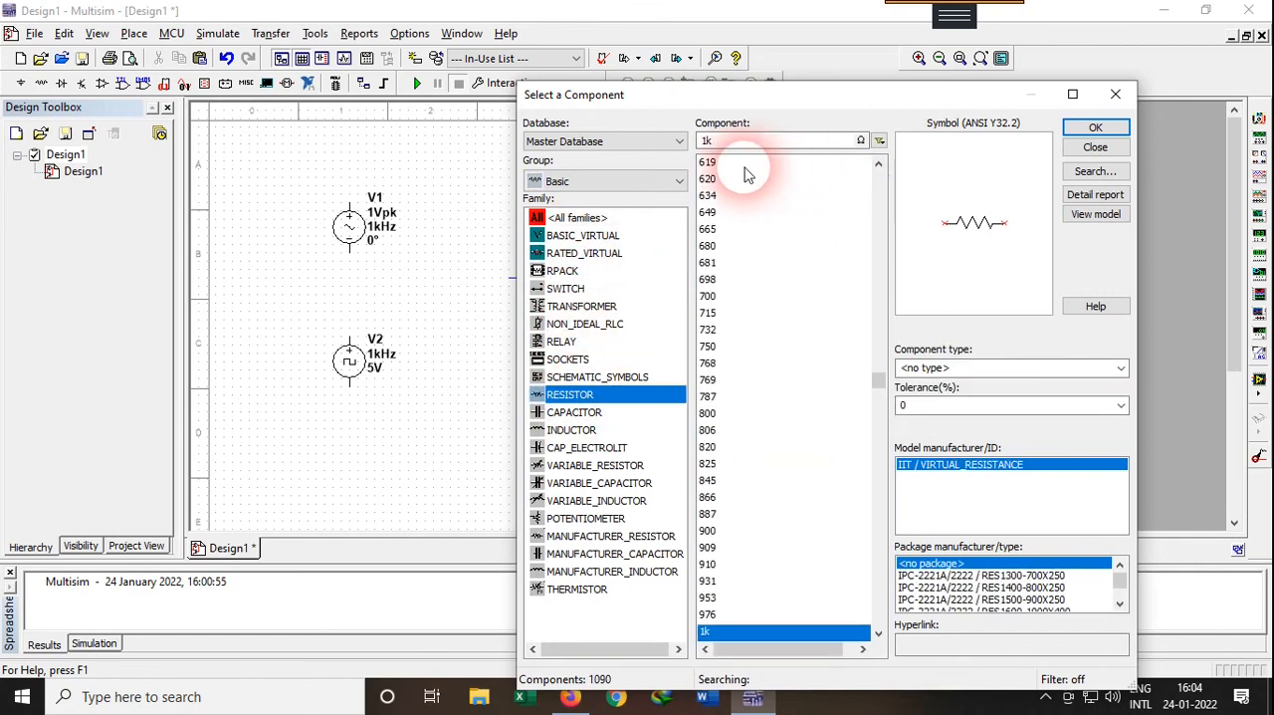
pyautogui.click(1064, 137)
pyautogui.click(479, 228)
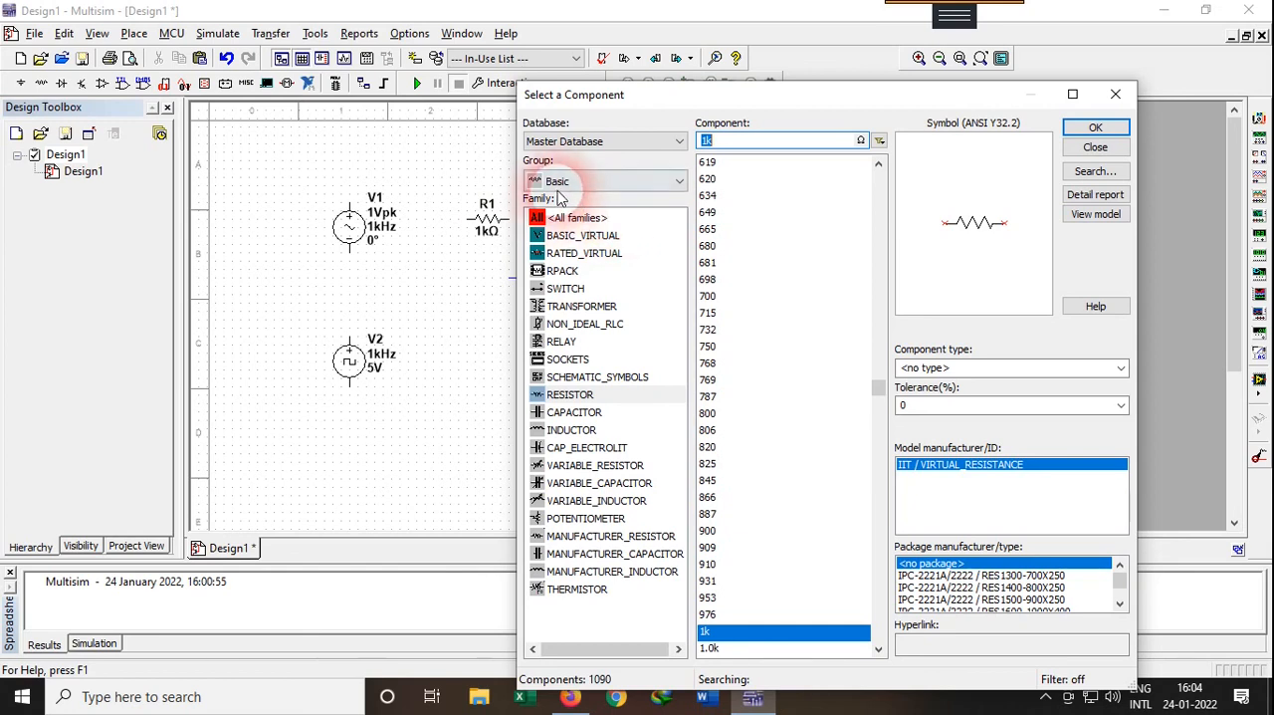
# Place a ground from the power sources family below the clock voltage source
pyautogui.click(571, 183)
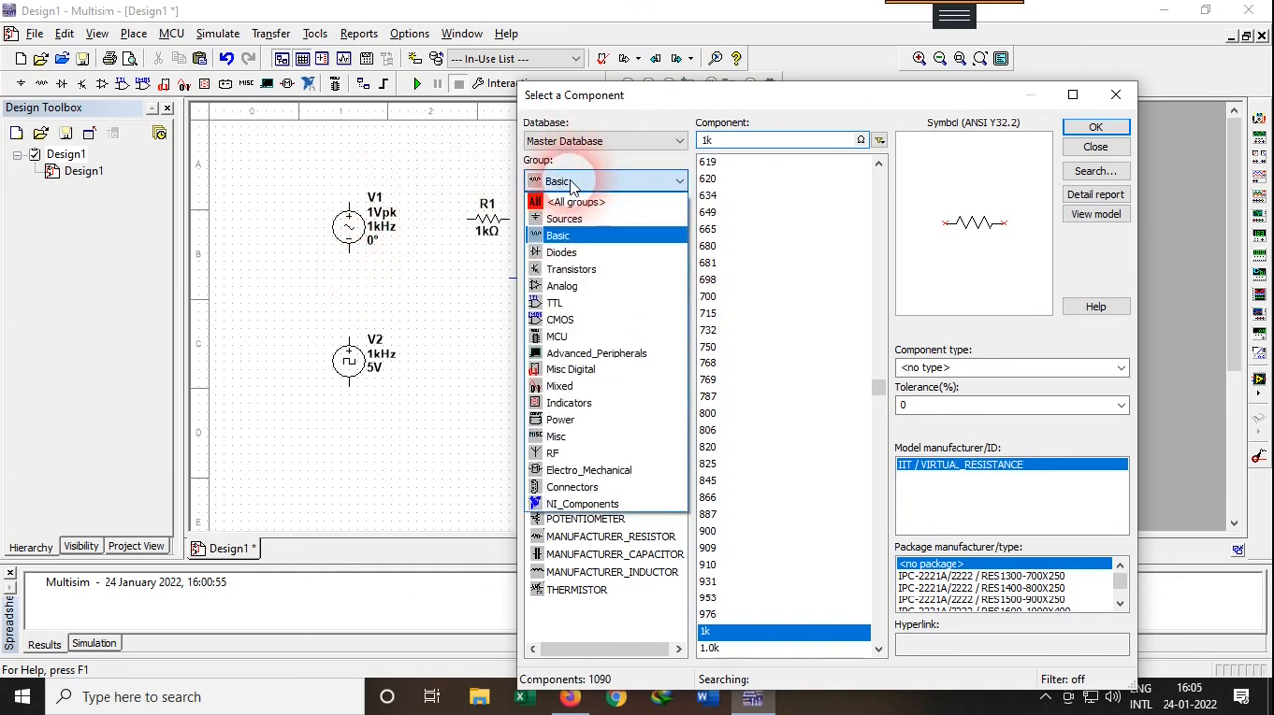
pyautogui.click(561, 219)
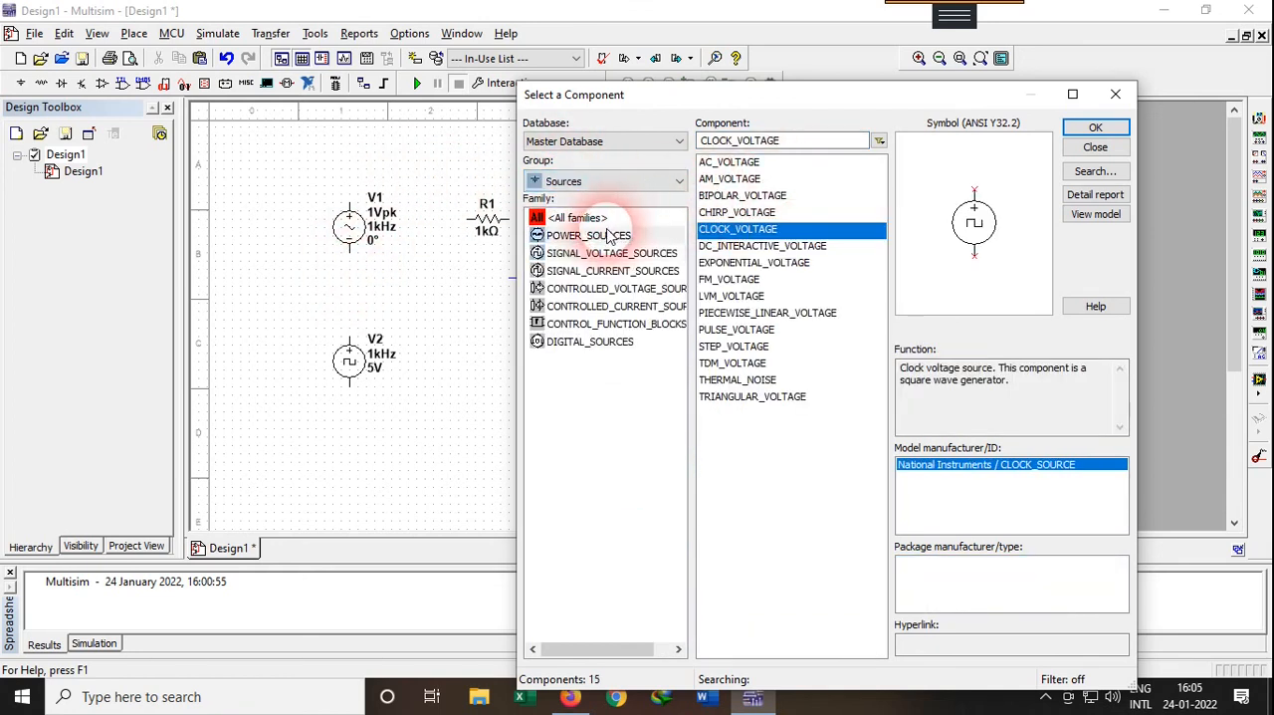
pyautogui.click(588, 235)
pyautogui.click(719, 212)
pyautogui.click(1071, 130)
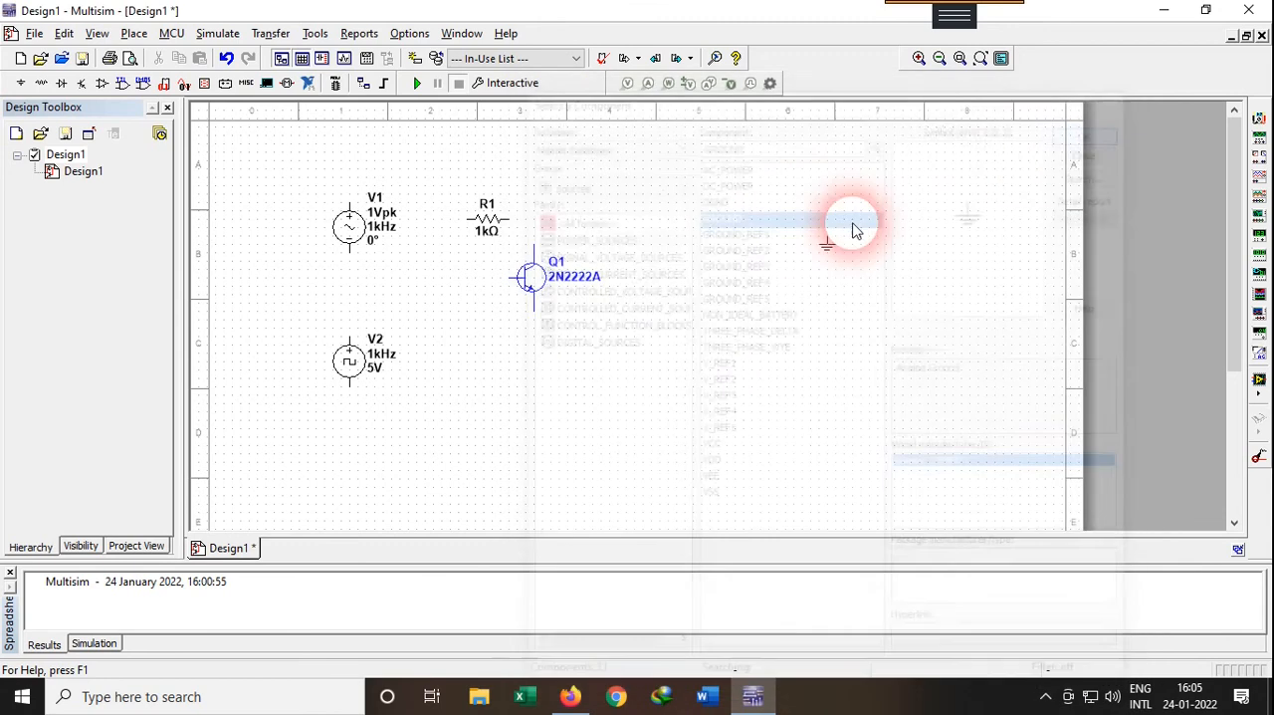
pyautogui.click(368, 440)
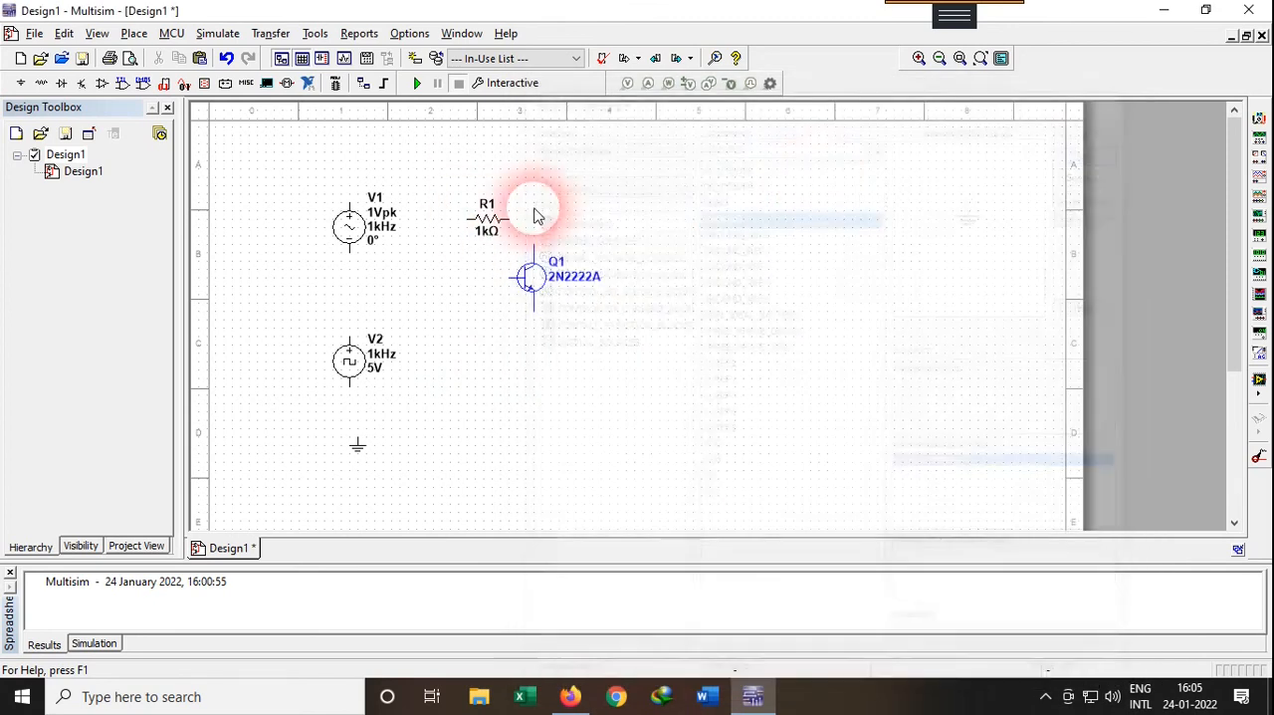
pyautogui.click(356, 449)
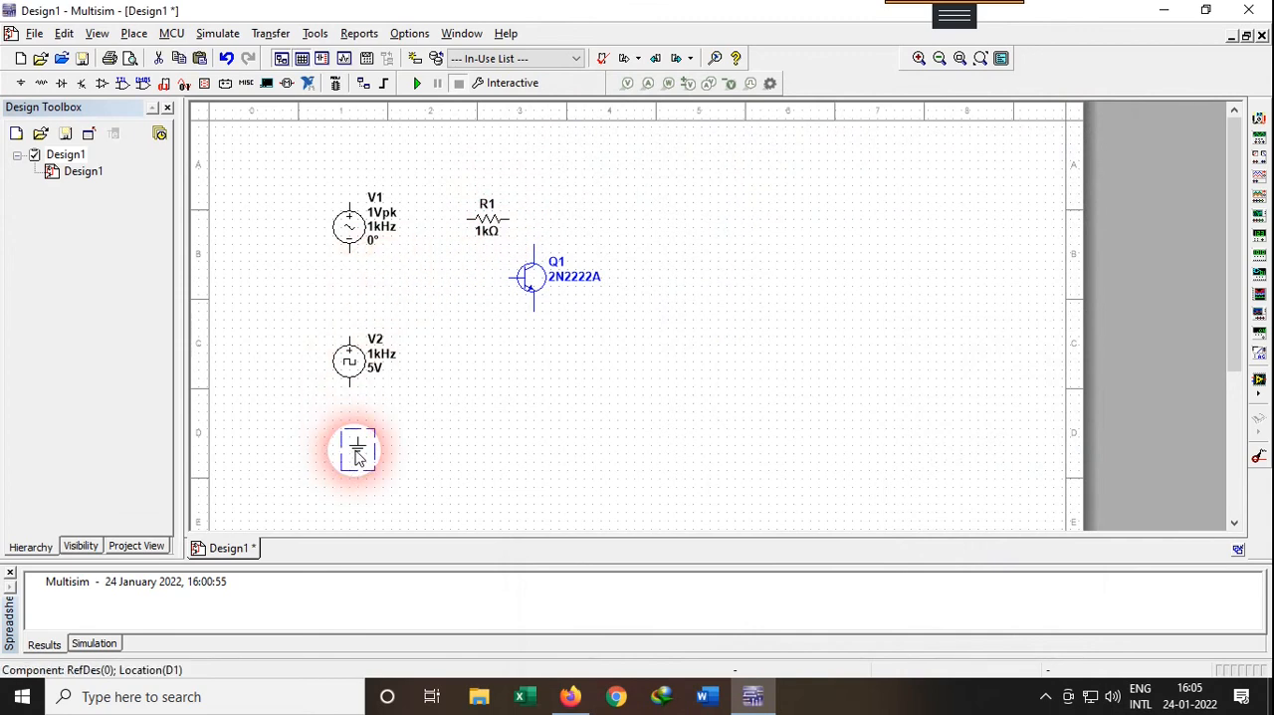
# Add a second ground below the AC source, align the source above it and wire its negative terminal to the ground
pyautogui.click(336, 301)
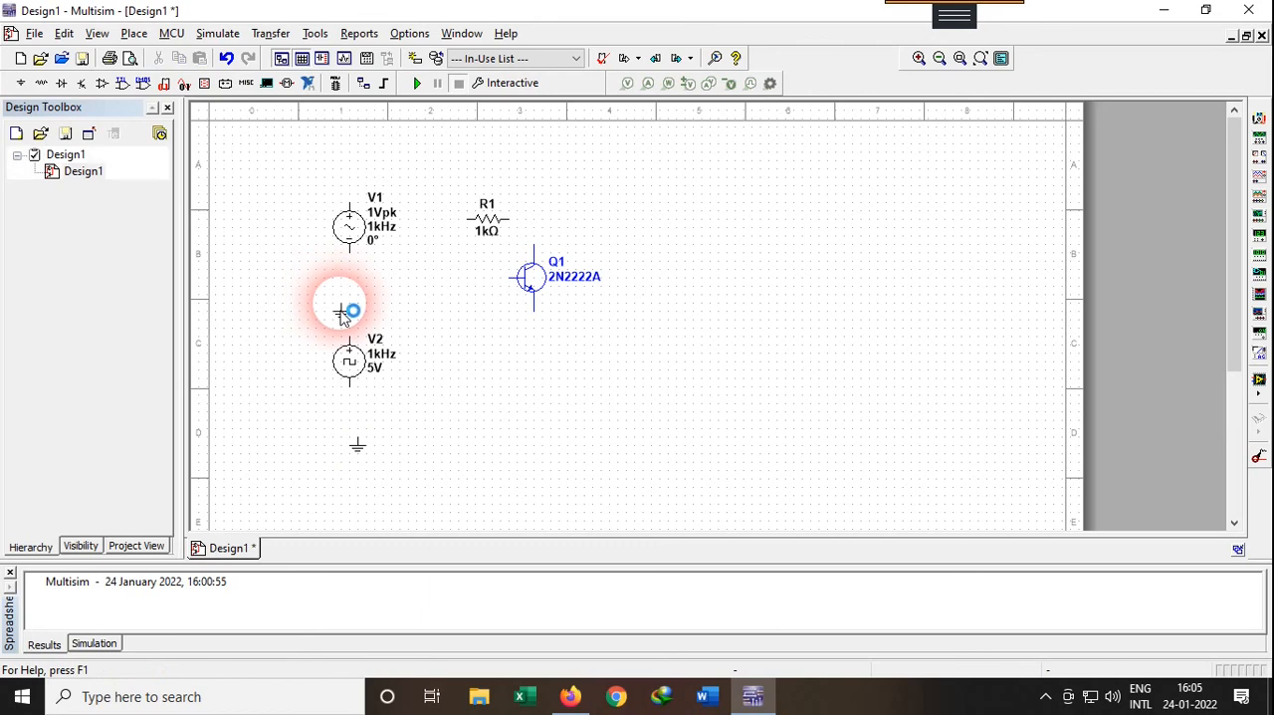
pyautogui.click(341, 286)
pyautogui.click(347, 237)
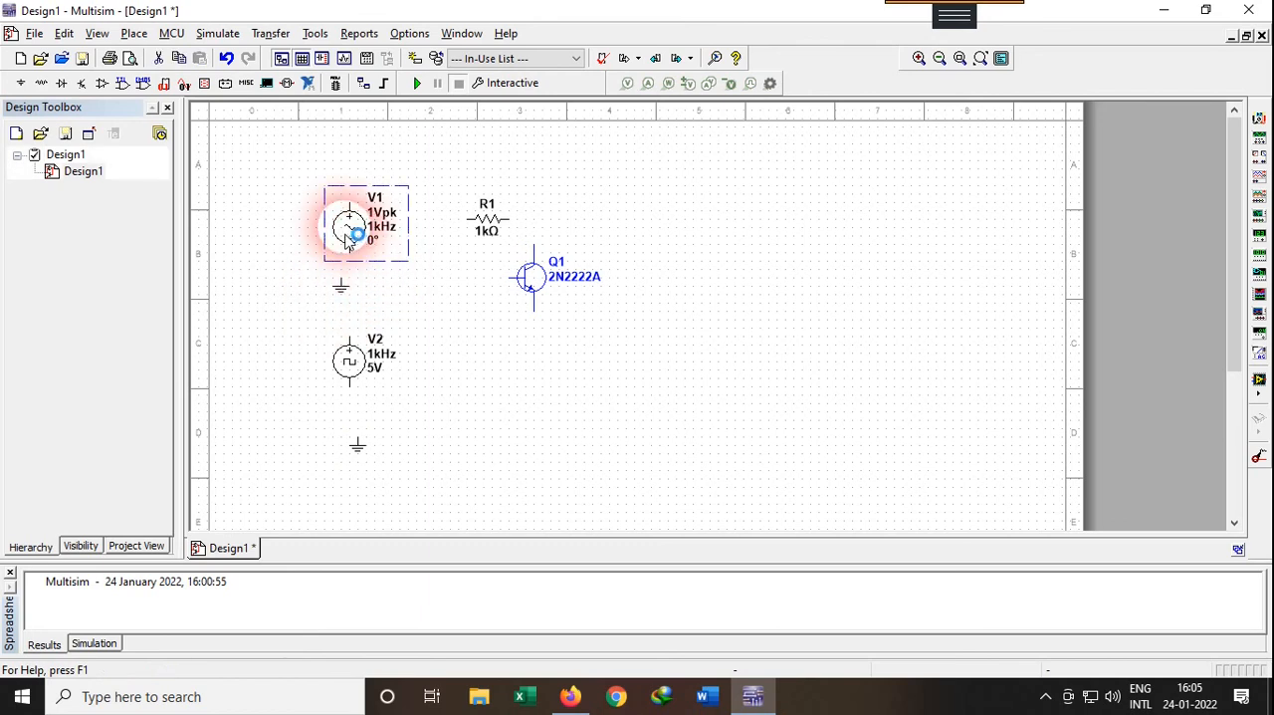
pyautogui.moveTo(346, 236); pyautogui.dragTo(343, 286)
pyautogui.click(276, 247)
pyautogui.click(374, 194)
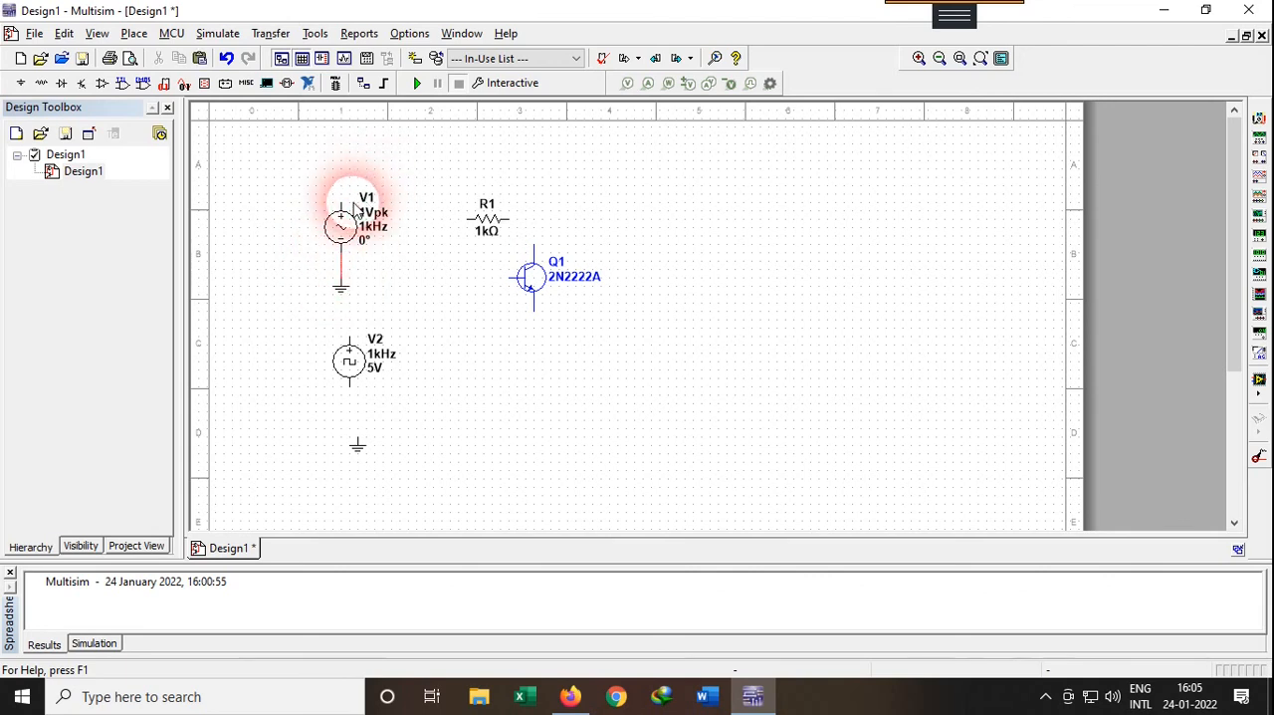
# Move resistor R1 up and left, then wire it between the AC source's positive terminal and the transistor's collector
pyautogui.click(486, 221)
pyautogui.moveTo(483, 218); pyautogui.dragTo(456, 192)
pyautogui.click(368, 176)
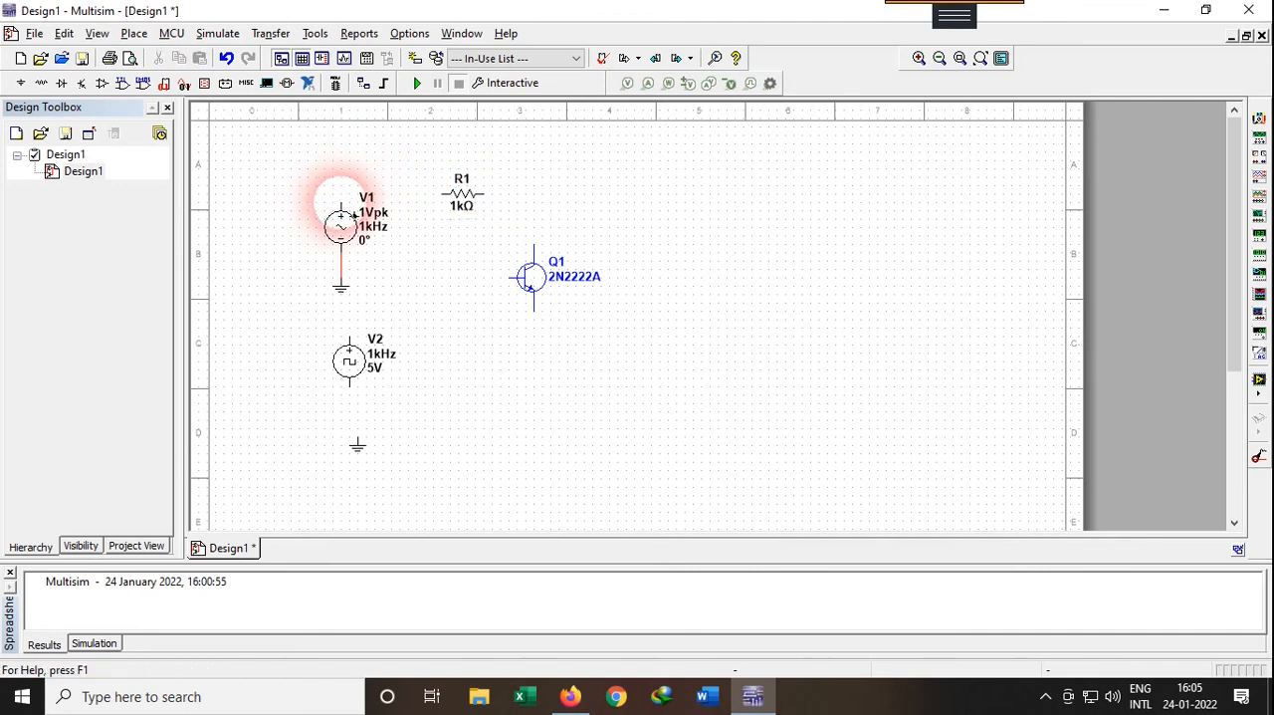
pyautogui.click(343, 205)
pyautogui.click(445, 194)
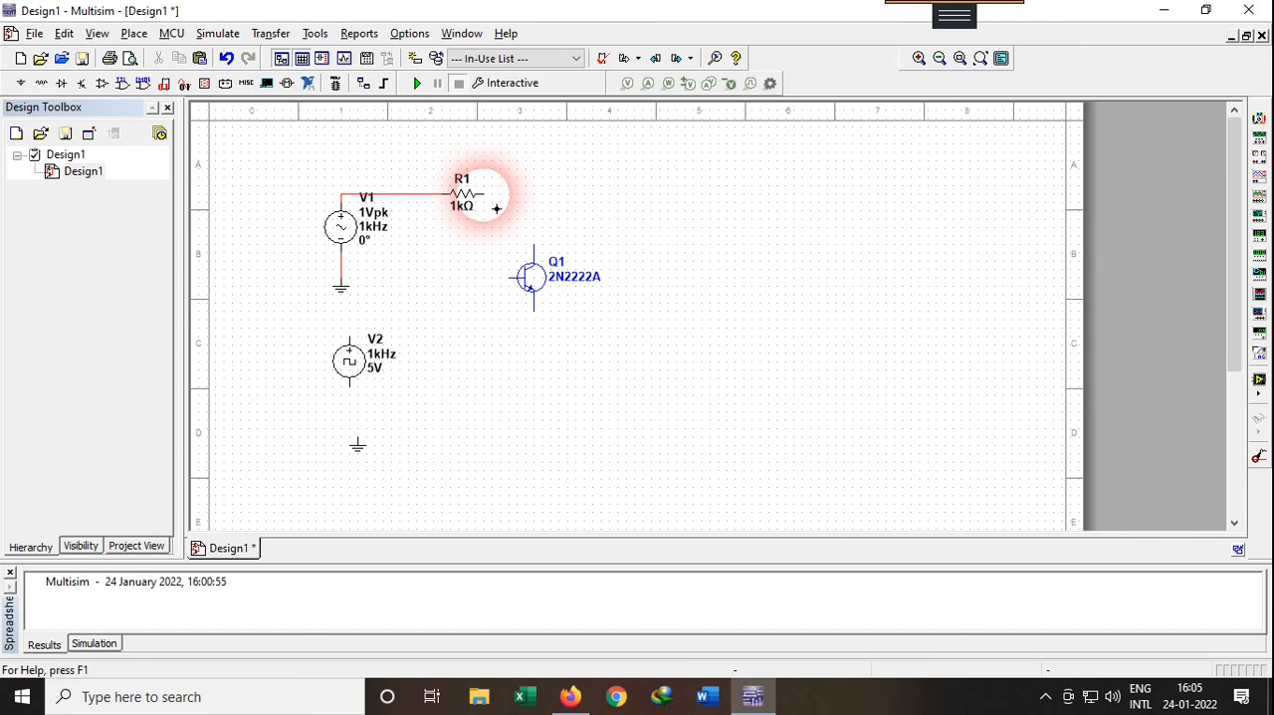
pyautogui.click(496, 207)
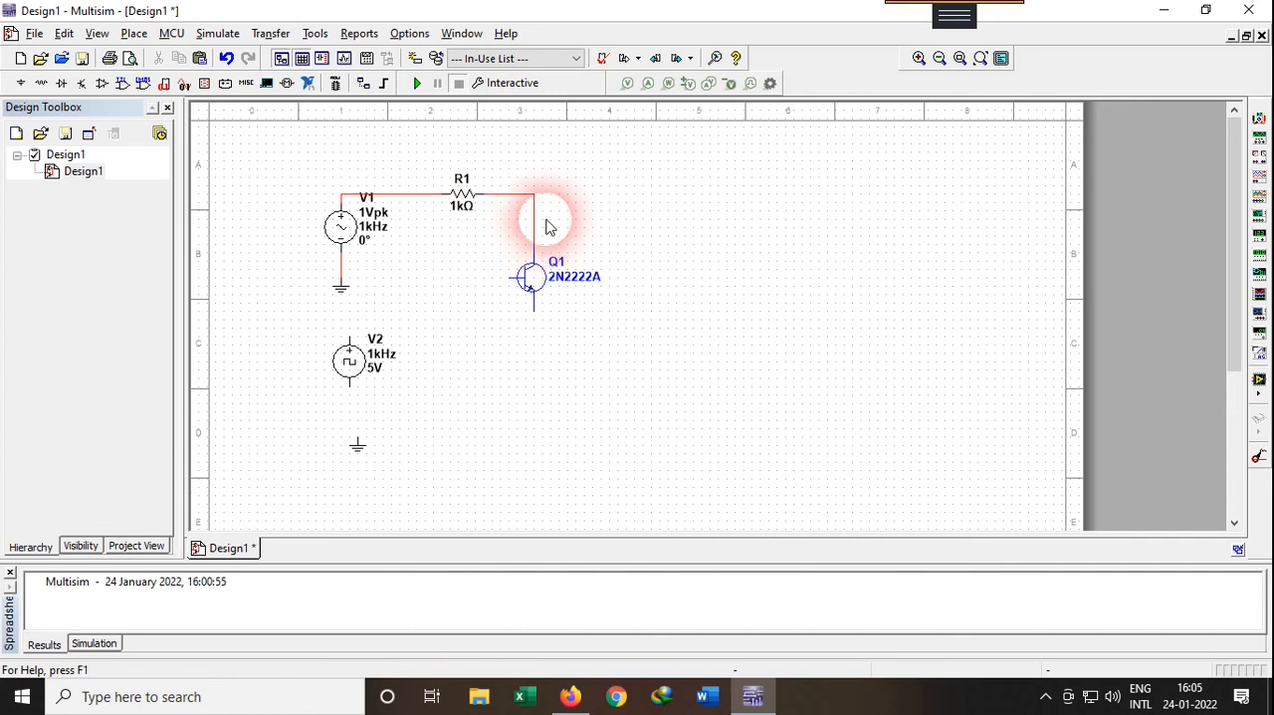
pyautogui.click(534, 247)
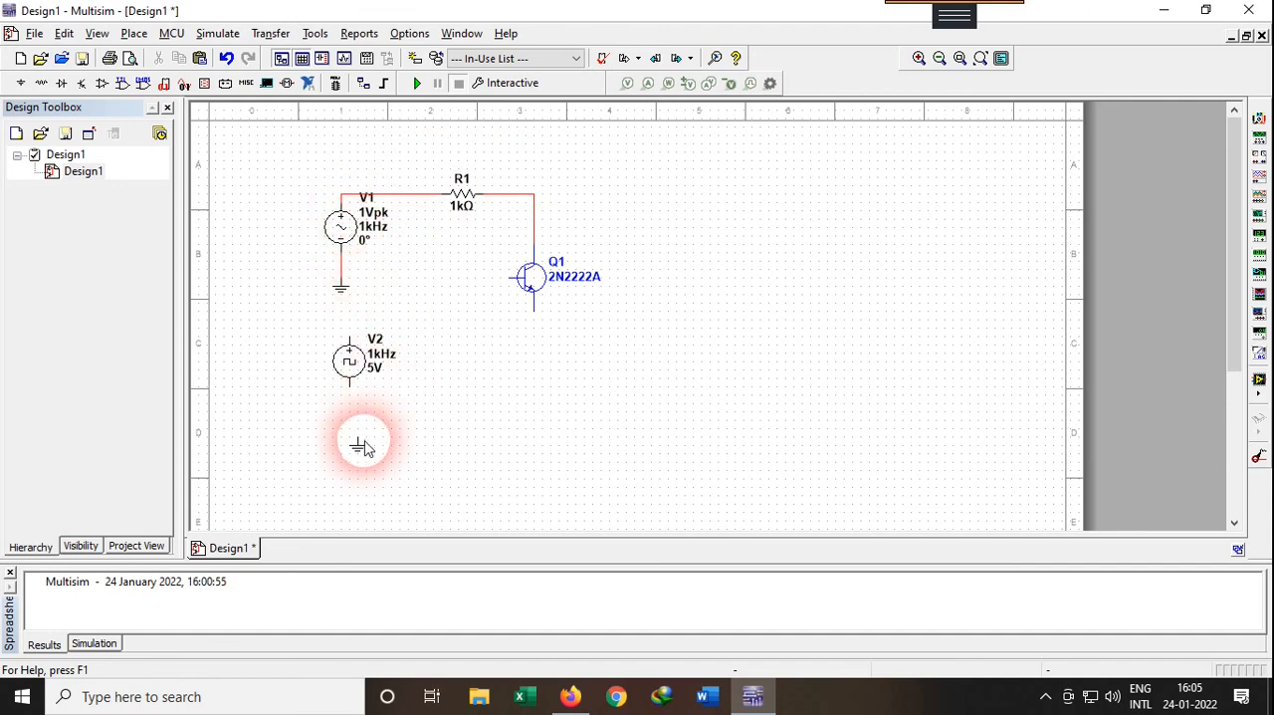
# Align the lower ground under the clock source V2 and wire V2's negative terminal to it
pyautogui.moveTo(364, 448); pyautogui.dragTo(355, 431)
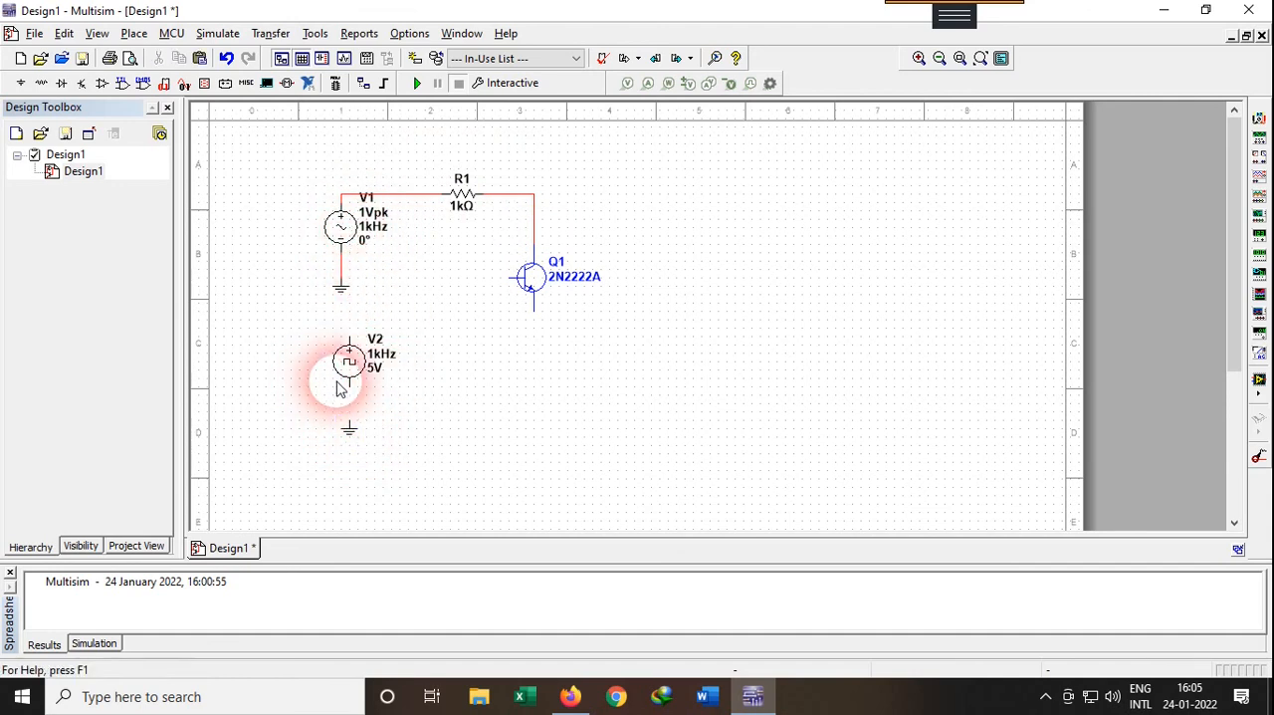
pyautogui.click(349, 380)
pyautogui.click(348, 426)
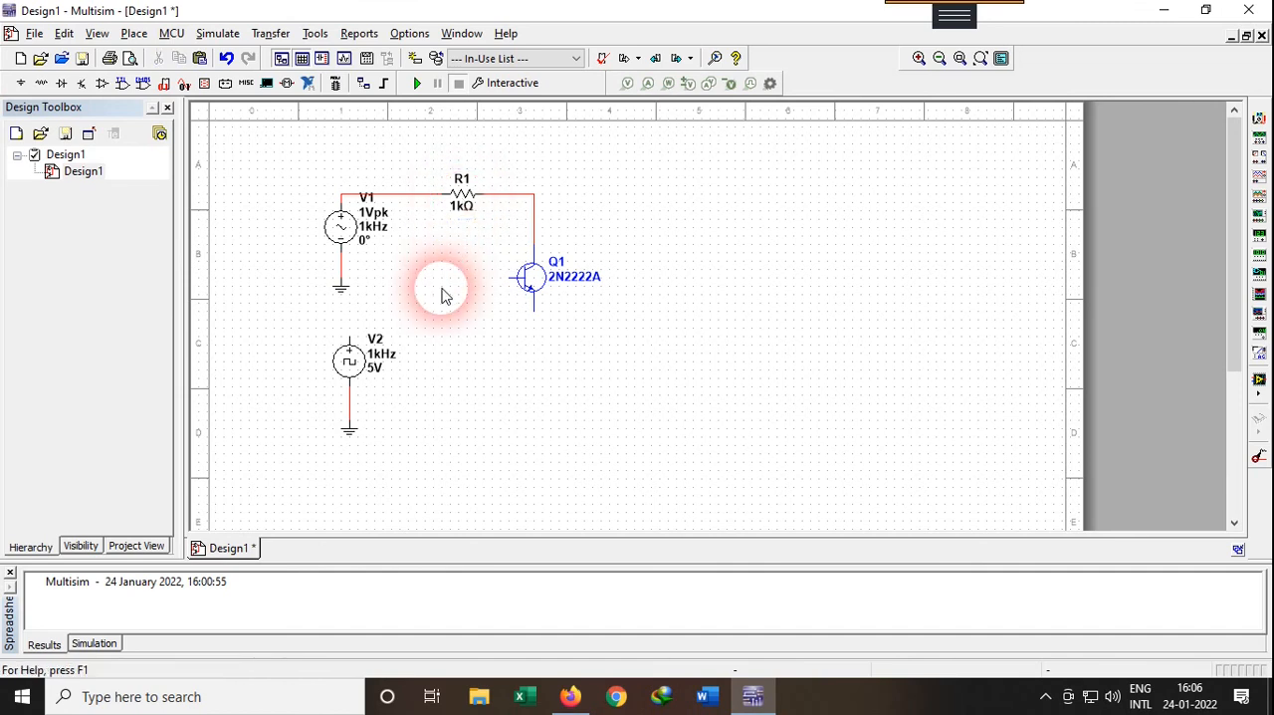
# Paste a second 1 kΩ resistor beside clock source V2 and wire it between V2's positive terminal and the transistor's base
pyautogui.hotkey('ctrl', 'v')
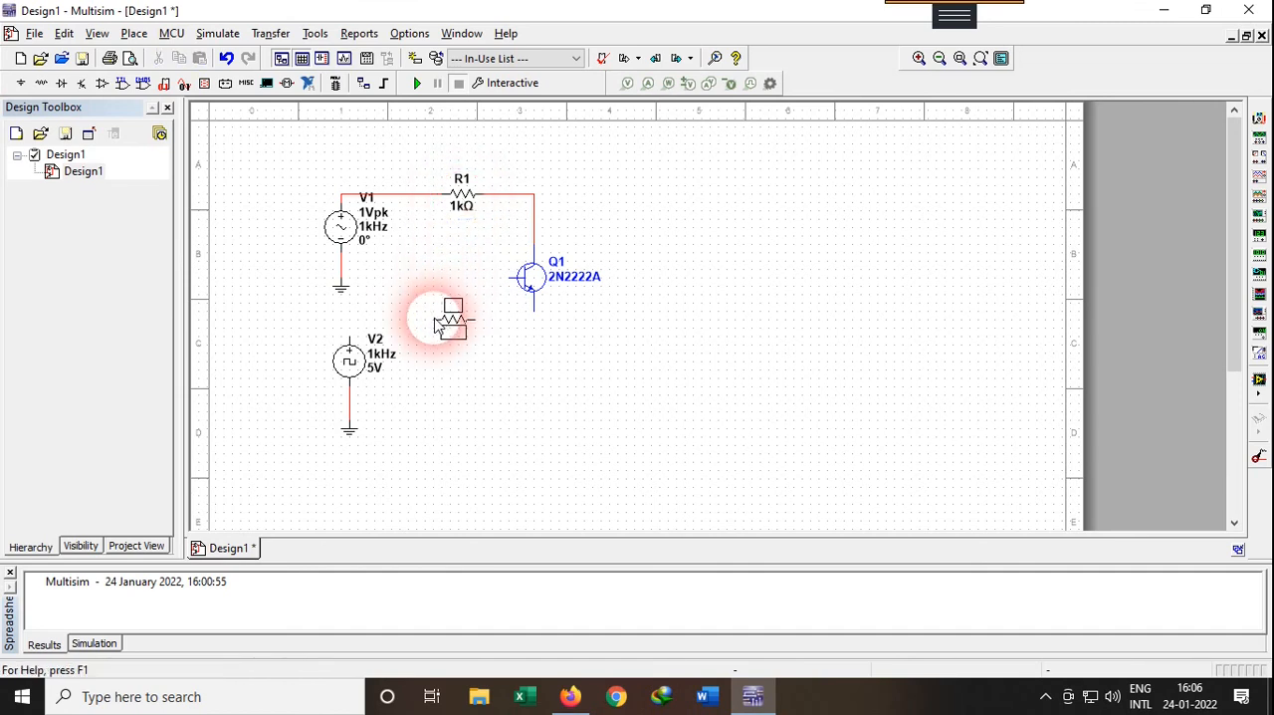
pyautogui.click(424, 314)
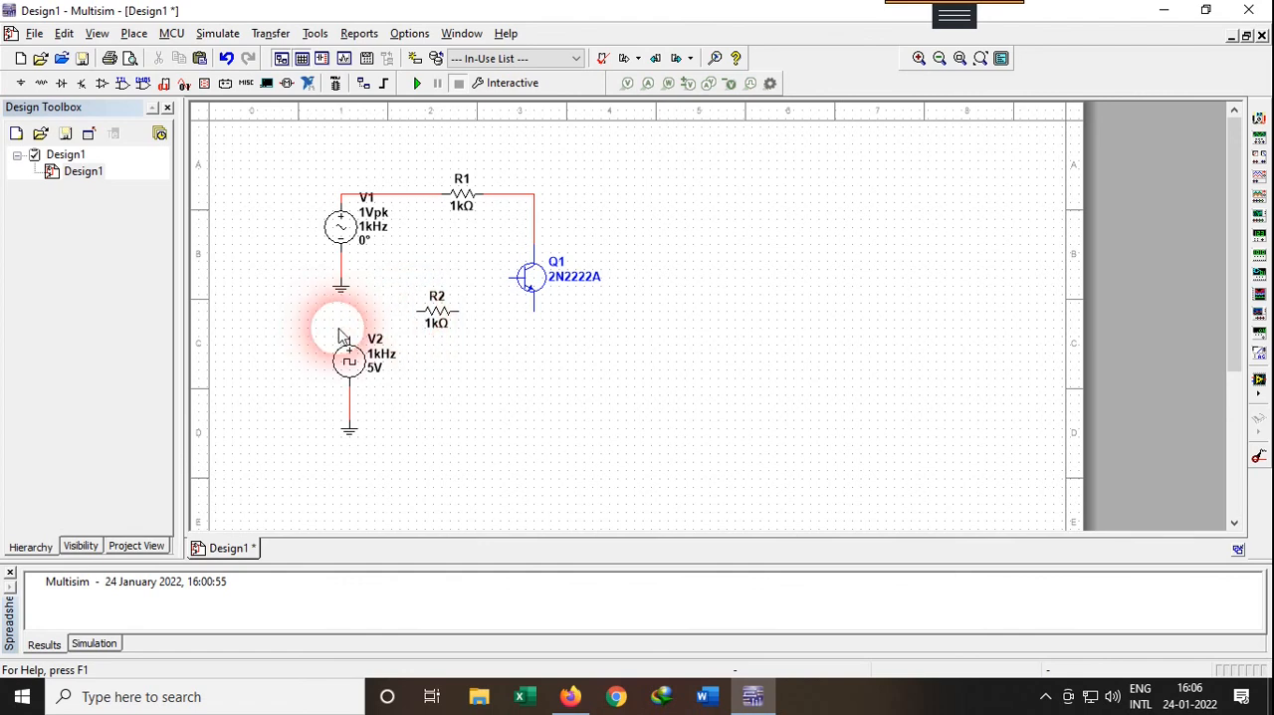
pyautogui.click(348, 343)
pyautogui.click(418, 312)
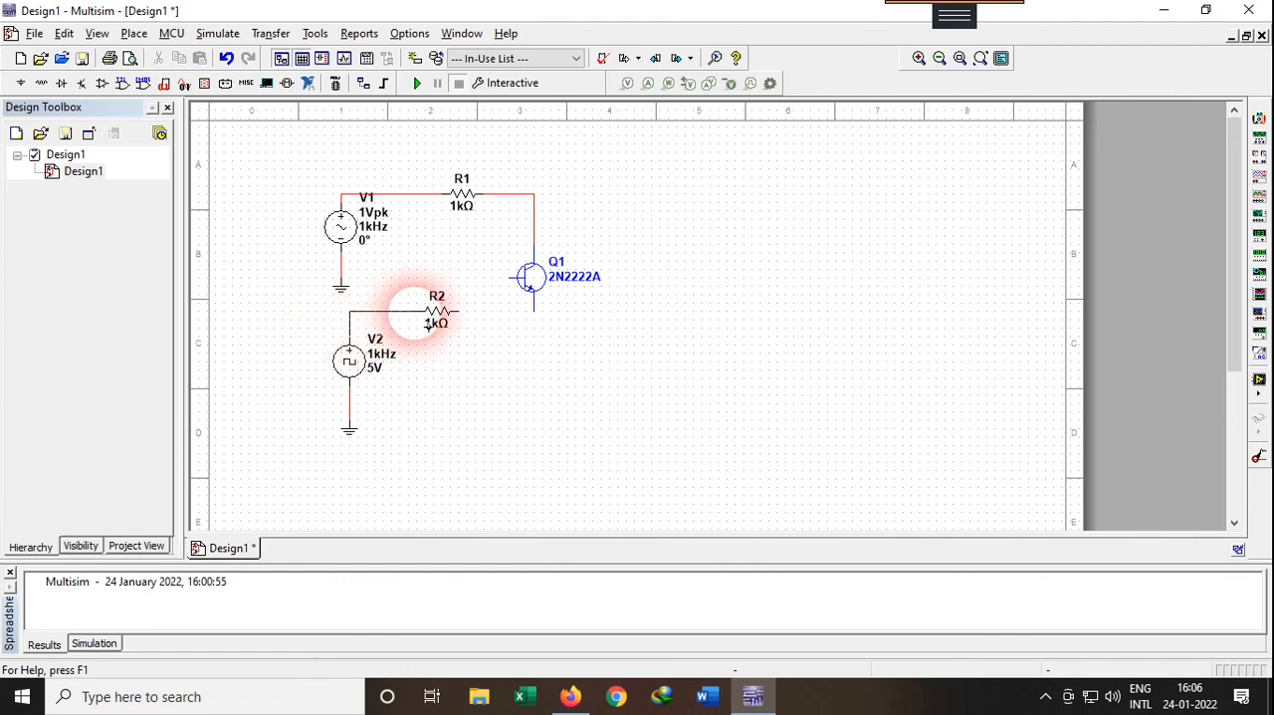
pyautogui.click(460, 311)
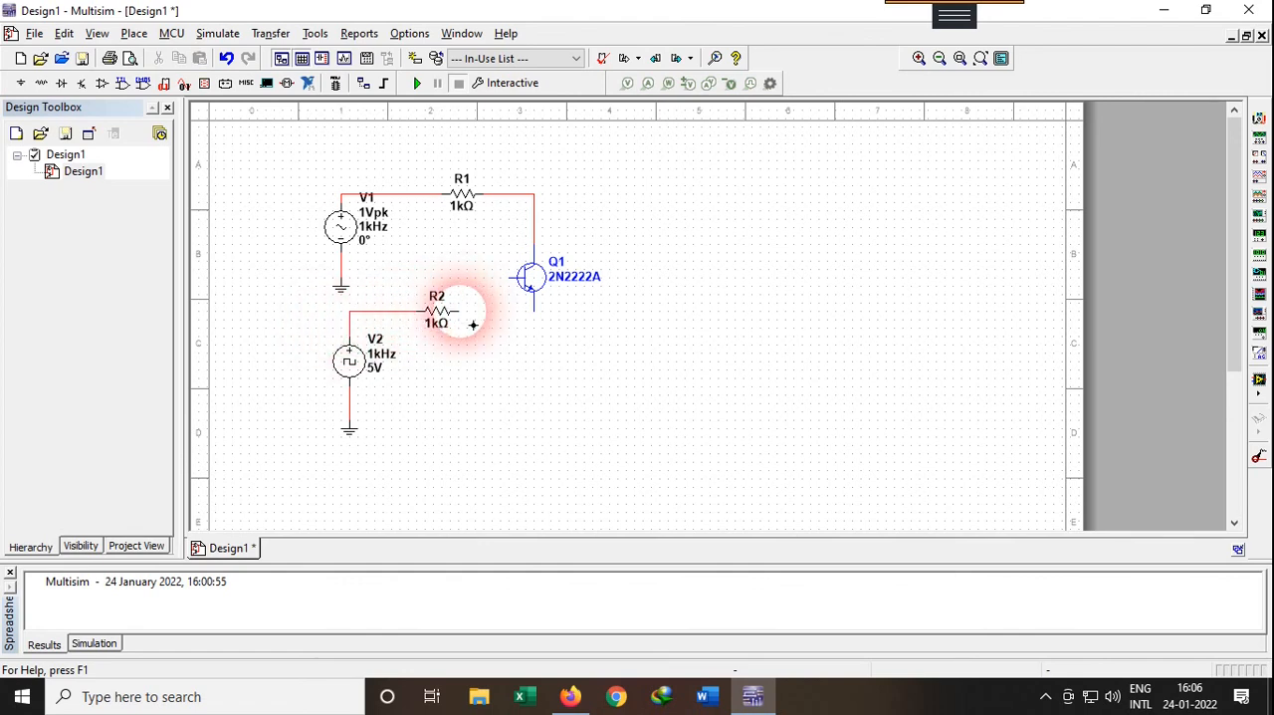
pyautogui.click(516, 283)
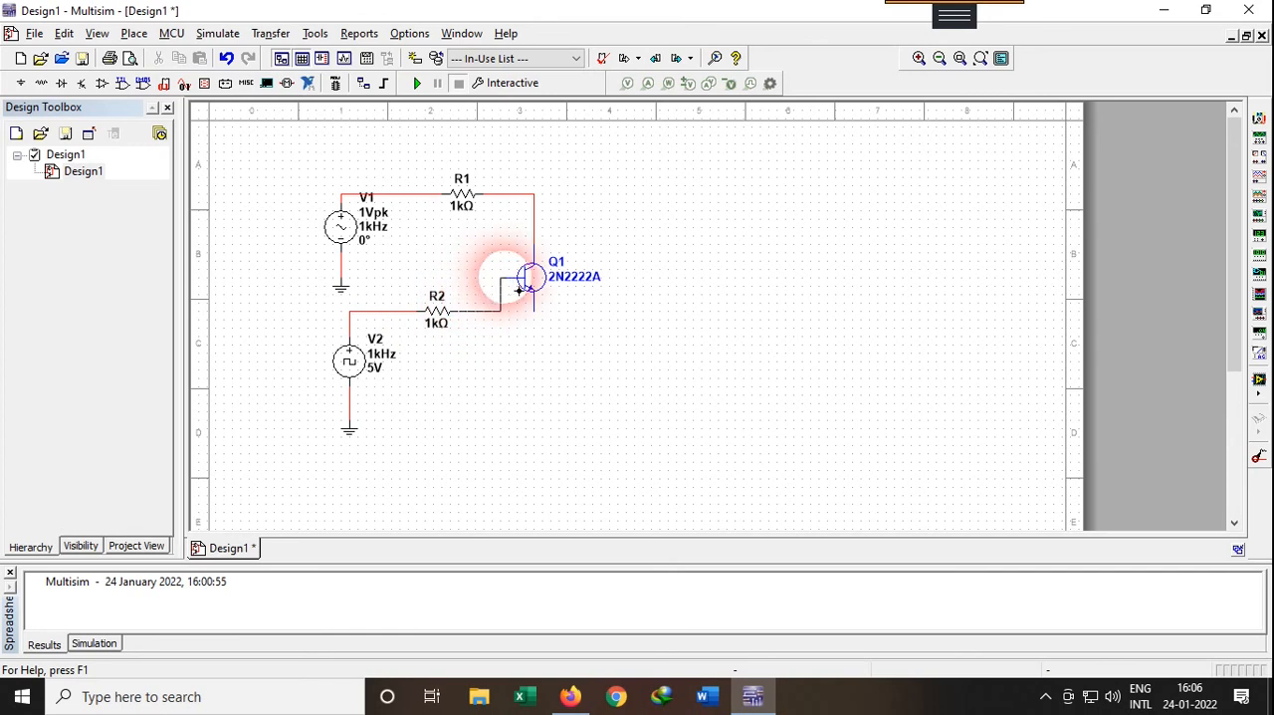
pyautogui.click(533, 280)
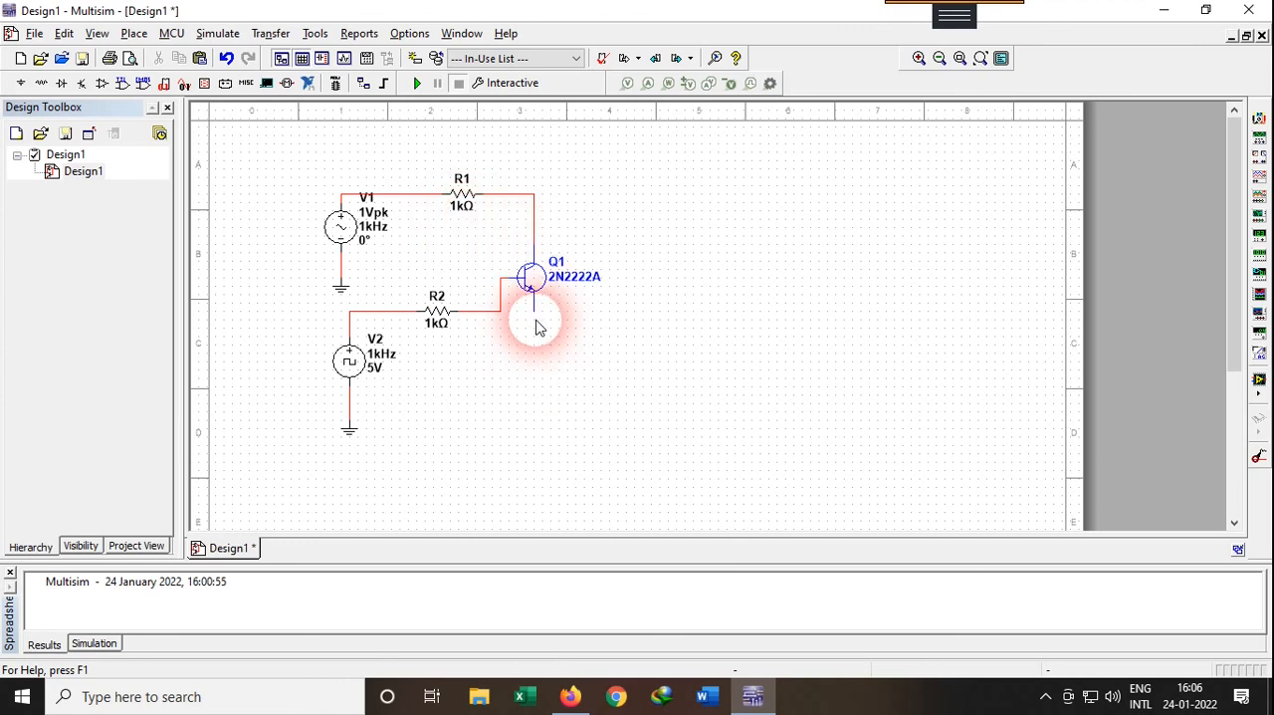
# Paste a third 1 kΩ resistor below the transistor's emitter and rotate it 90° clockwise
pyautogui.click(439, 322)
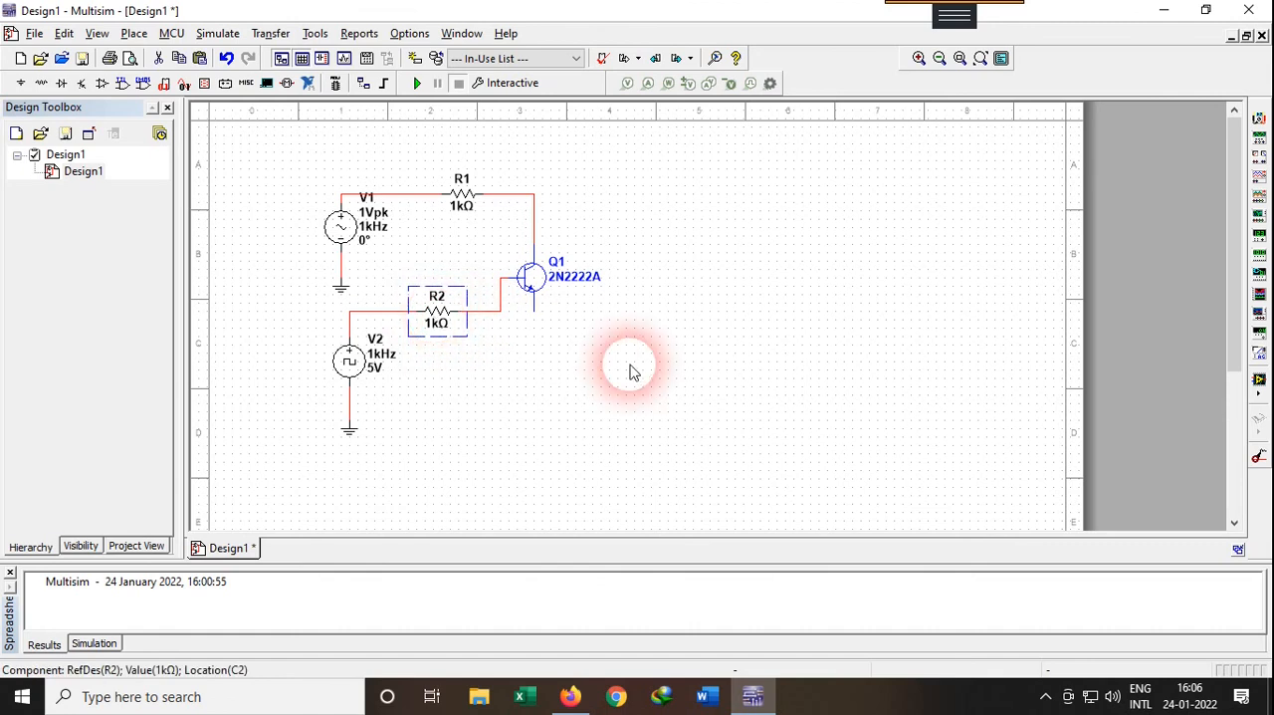
pyautogui.click(542, 359)
pyautogui.hotkey('ctrl', 'v')
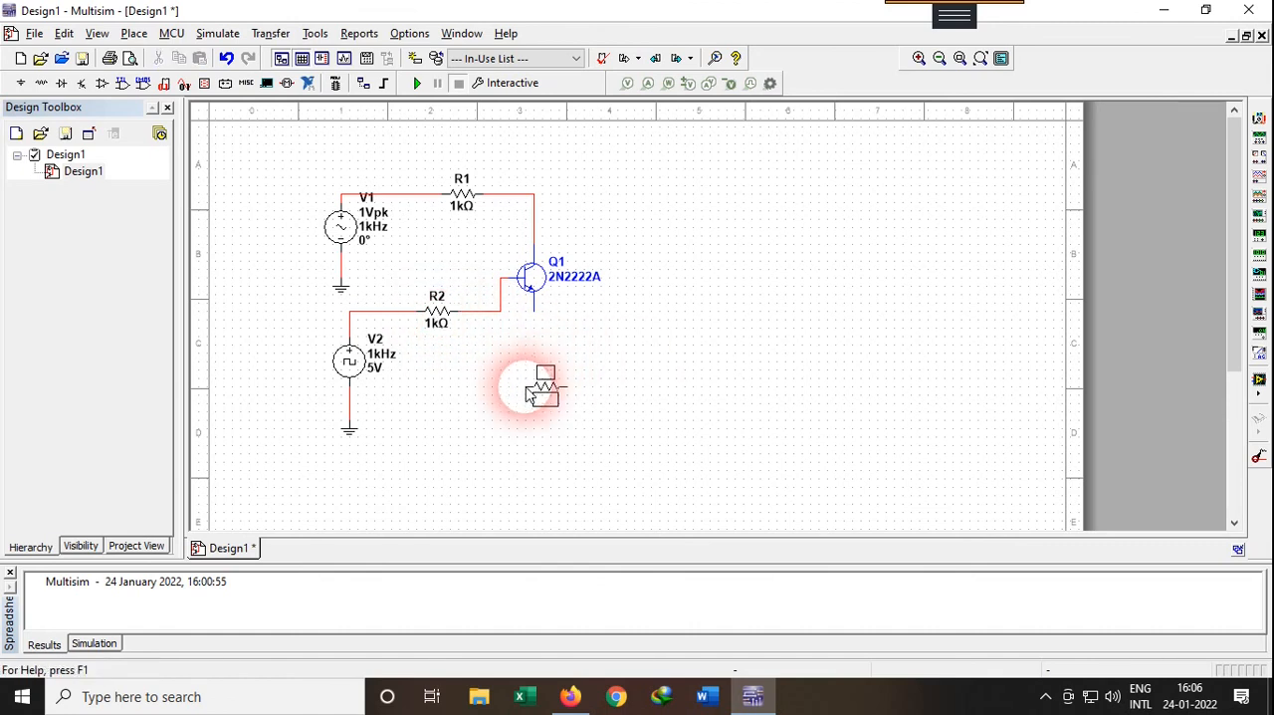
pyautogui.click(538, 380)
pyautogui.rightClick(538, 380)
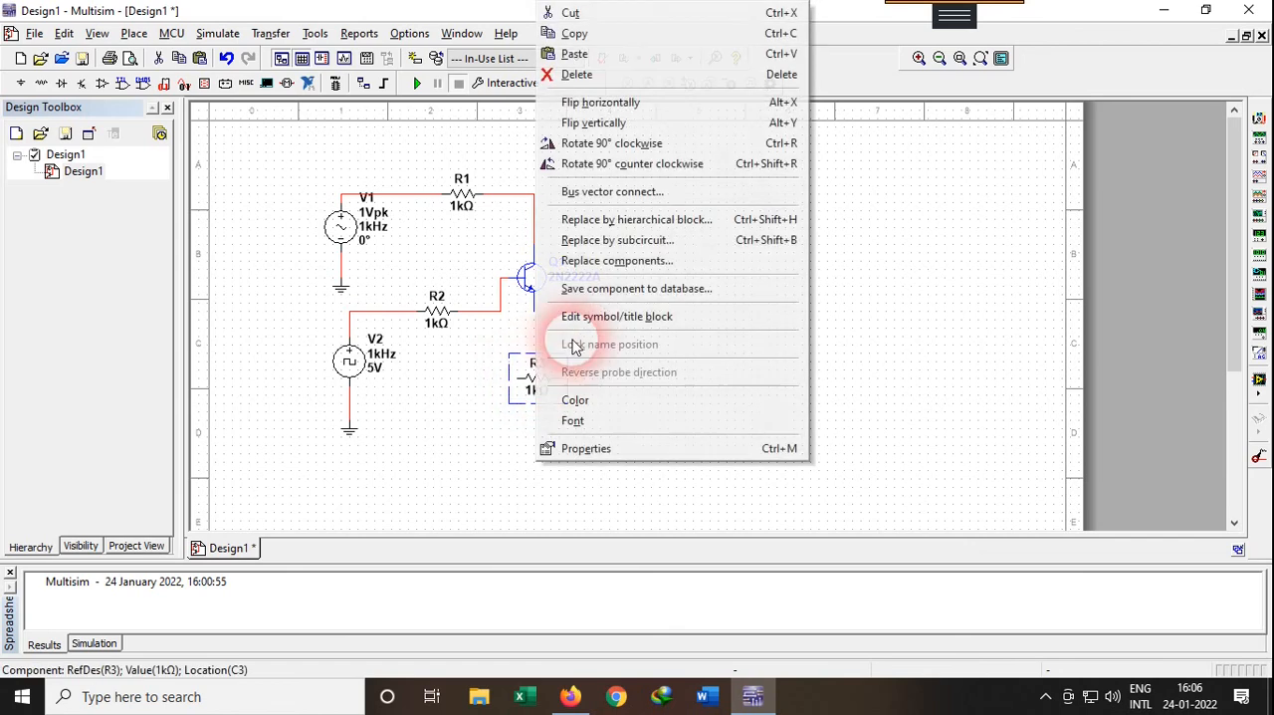
pyautogui.click(643, 149)
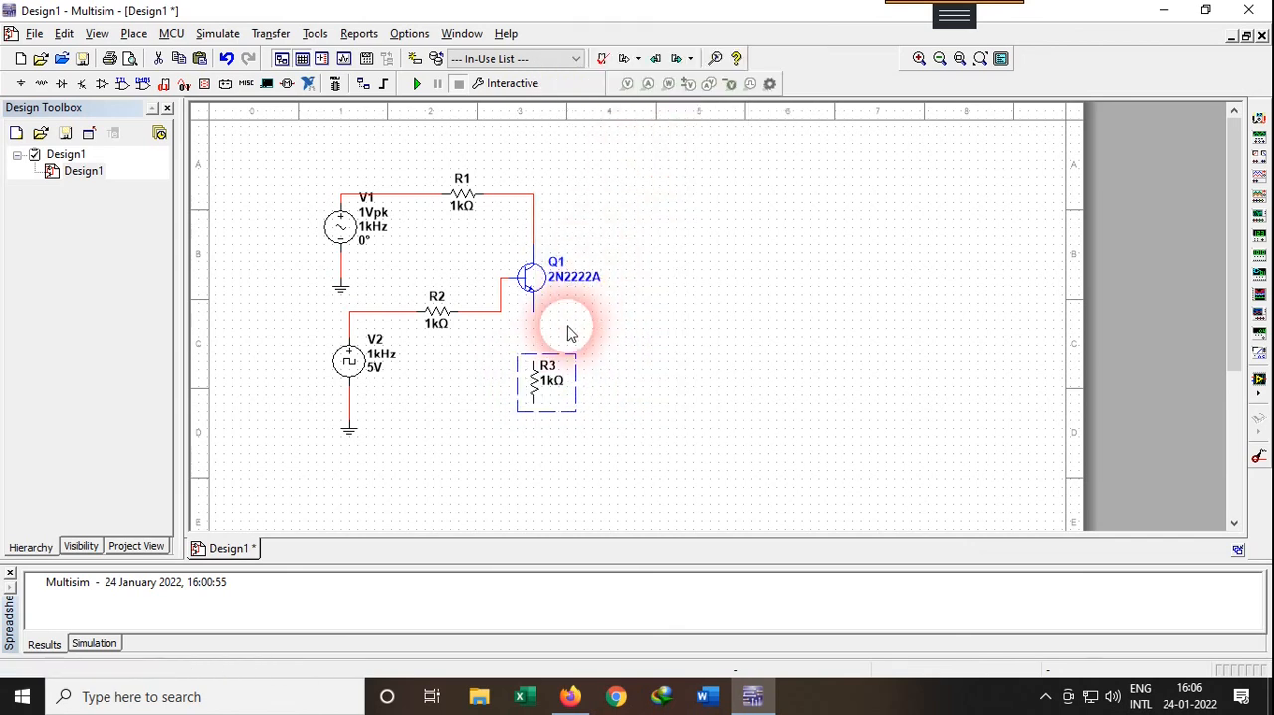
pyautogui.click(608, 311)
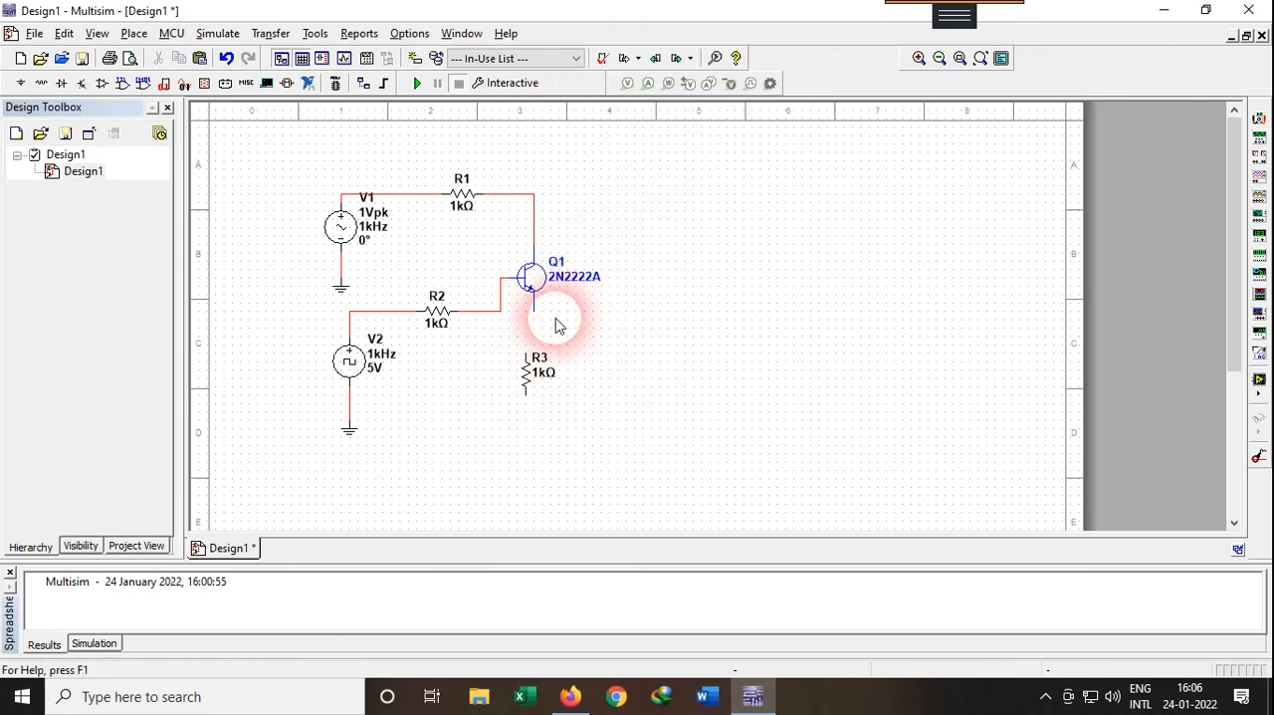
# Wire the transistor's emitter to the upper end of R3 and R3's lower end to V2's ground wire
pyautogui.click(534, 312)
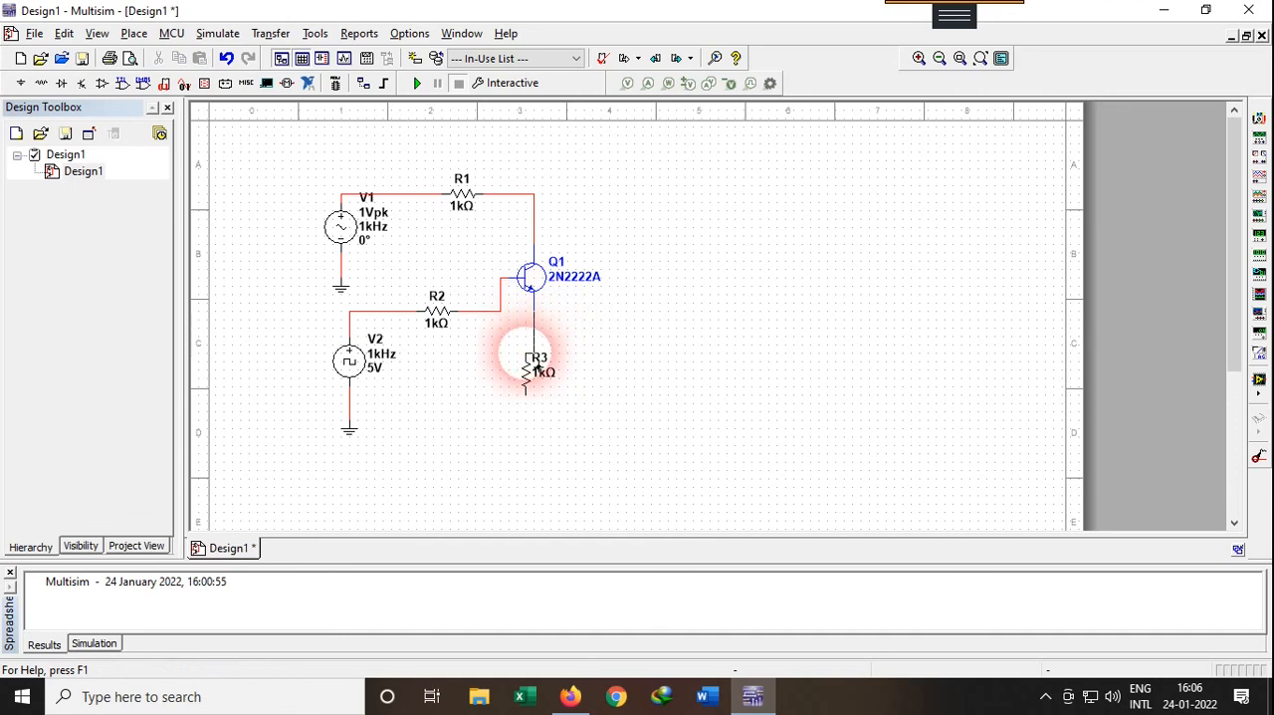
pyautogui.click(535, 364)
pyautogui.click(526, 394)
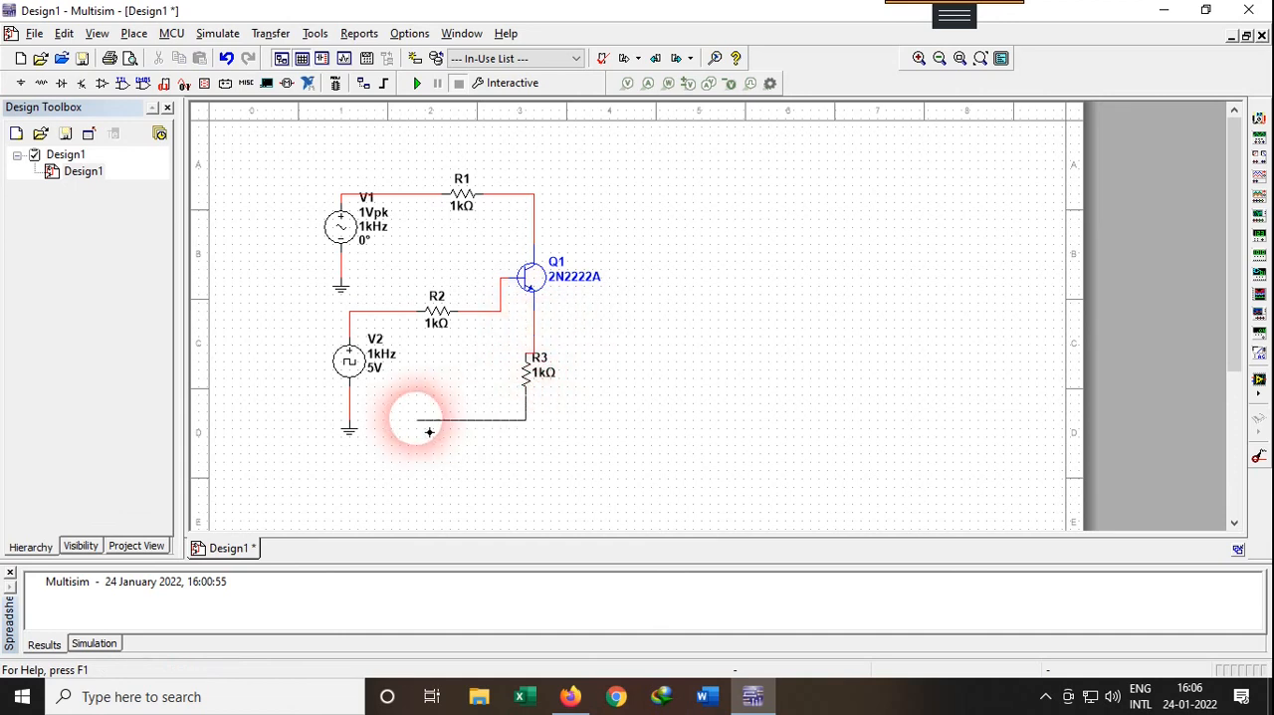
pyautogui.click(349, 411)
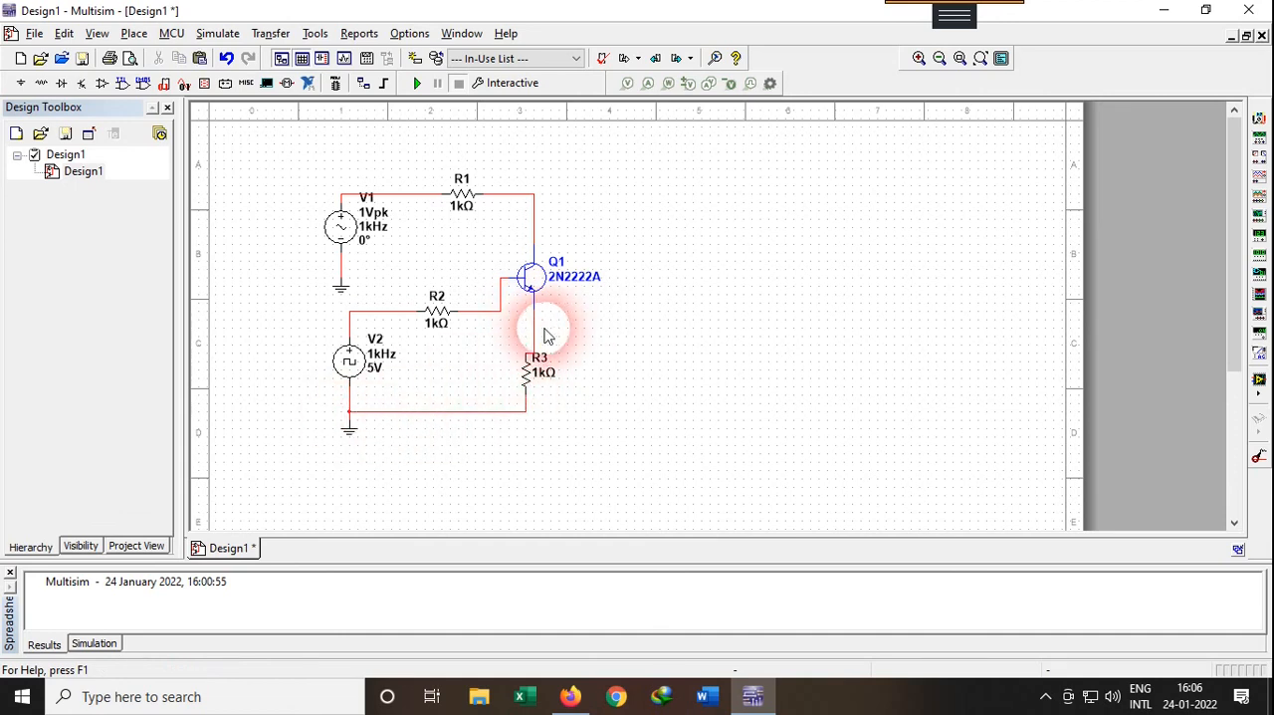
# Place an oscilloscope at the upper right of the circuit and wire channel A's positive terminal to the transistor's emitter node
pyautogui.click(1258, 177)
pyautogui.click(741, 229)
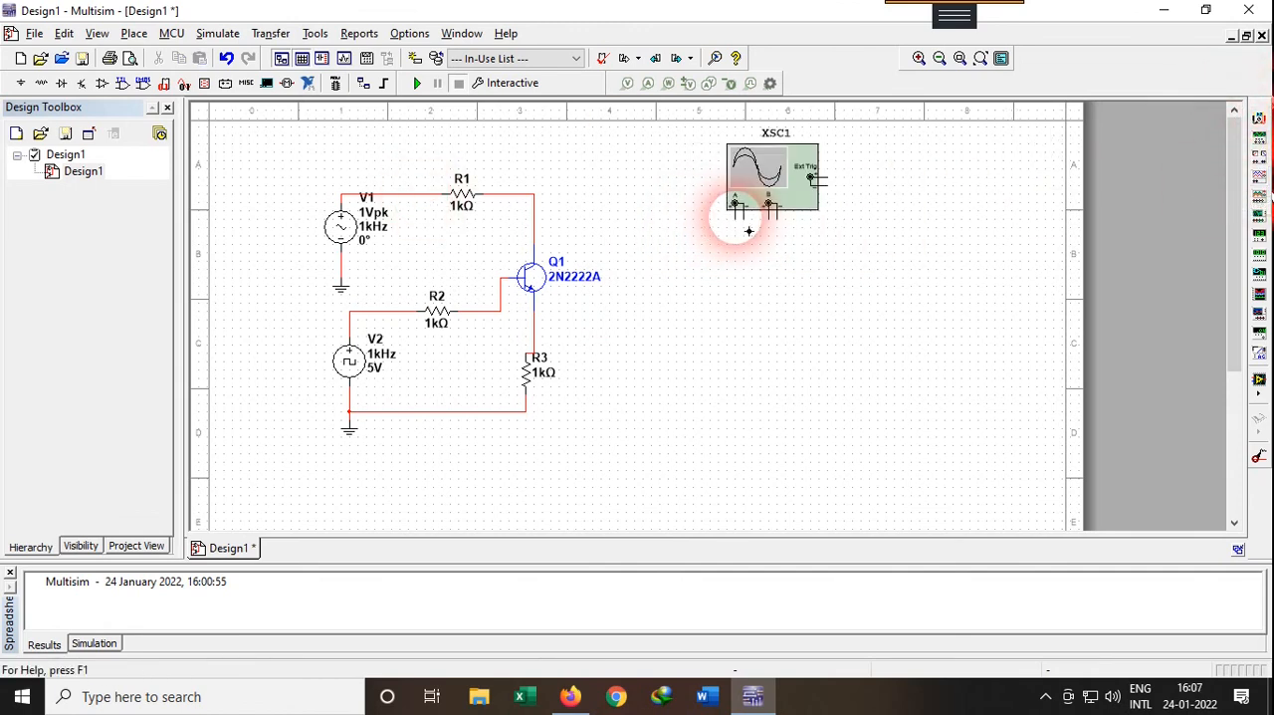
pyautogui.click(736, 206)
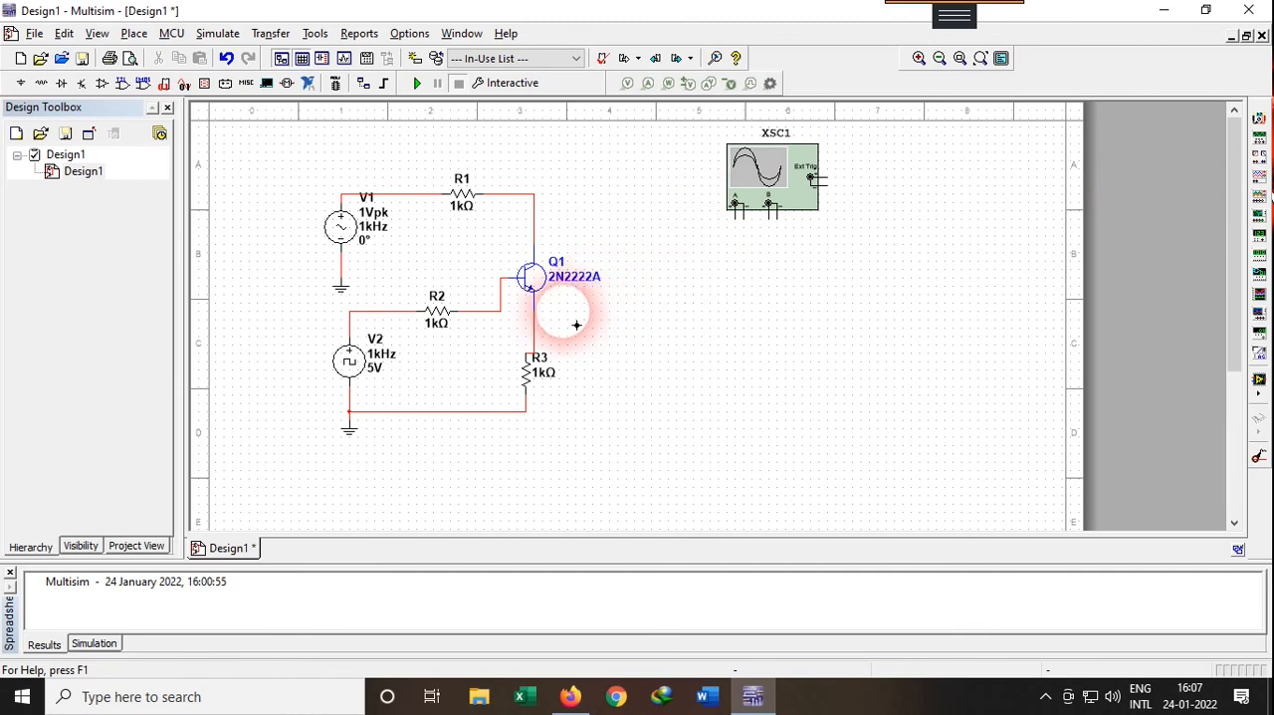
pyautogui.click(536, 327)
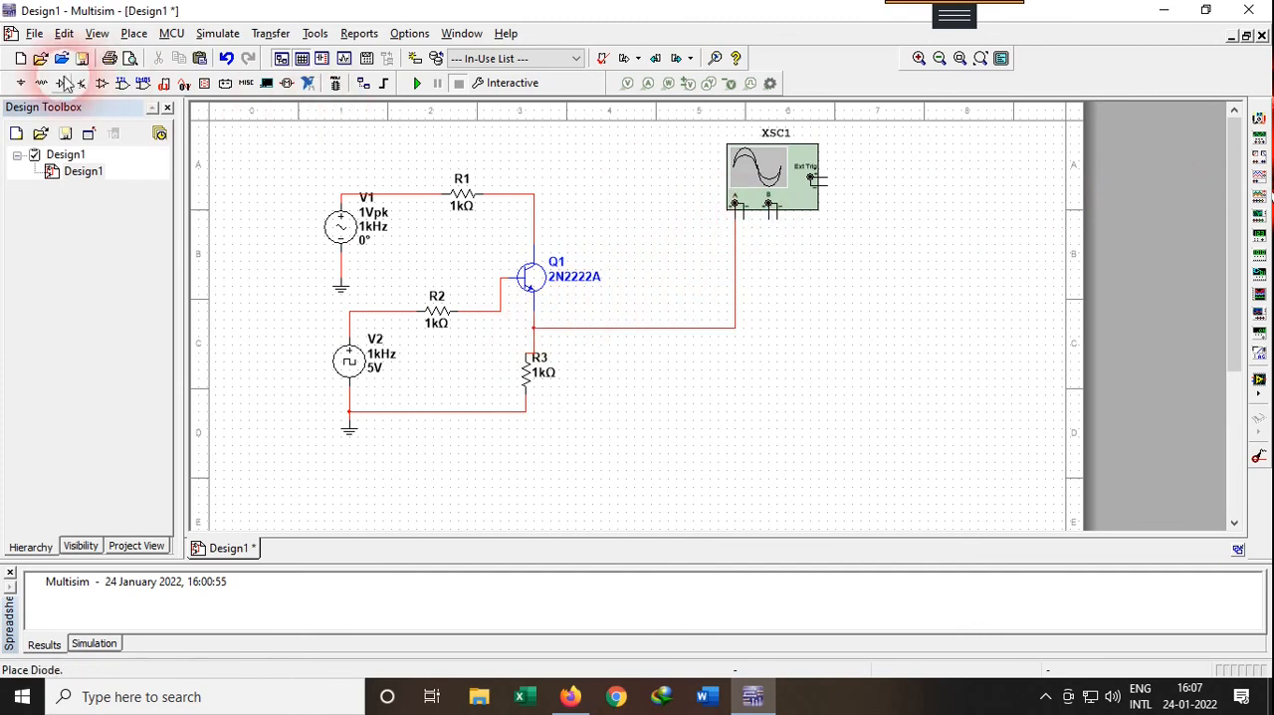
# Add a ground for both oscilloscope channels' negative terminals and wire channel B's positive terminal to V1's positive node
pyautogui.click(347, 432)
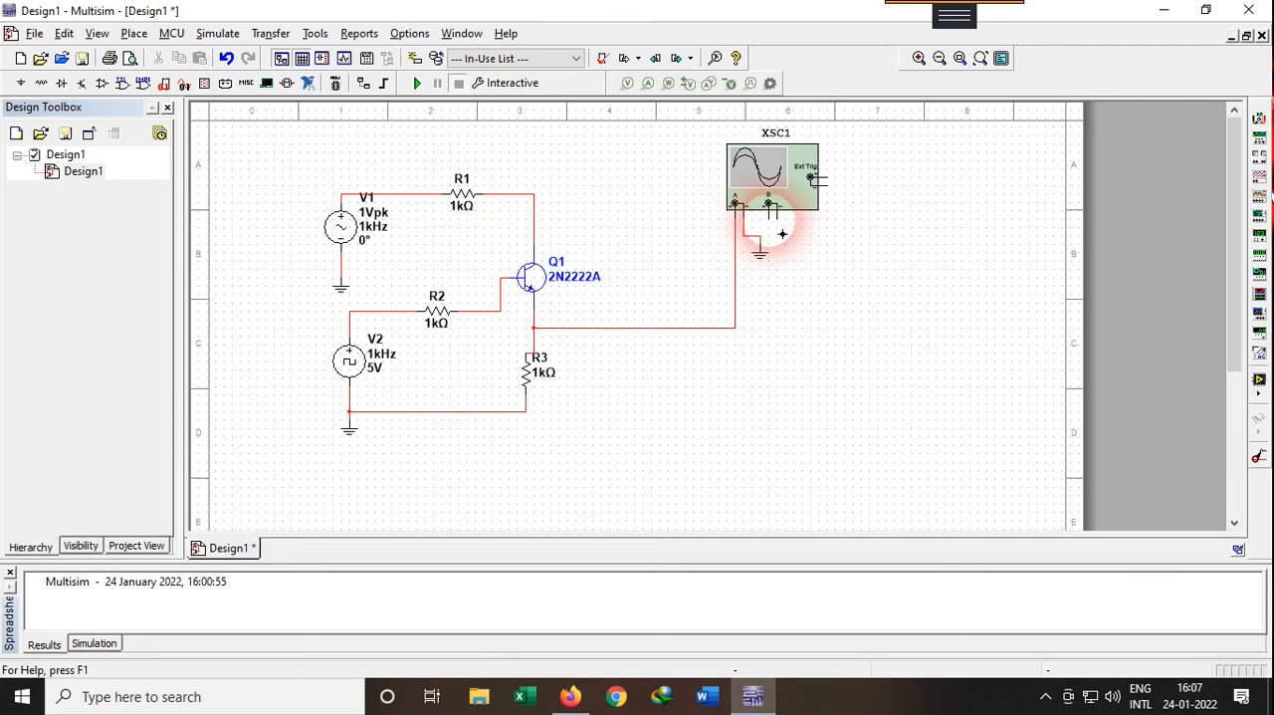
pyautogui.click(768, 205)
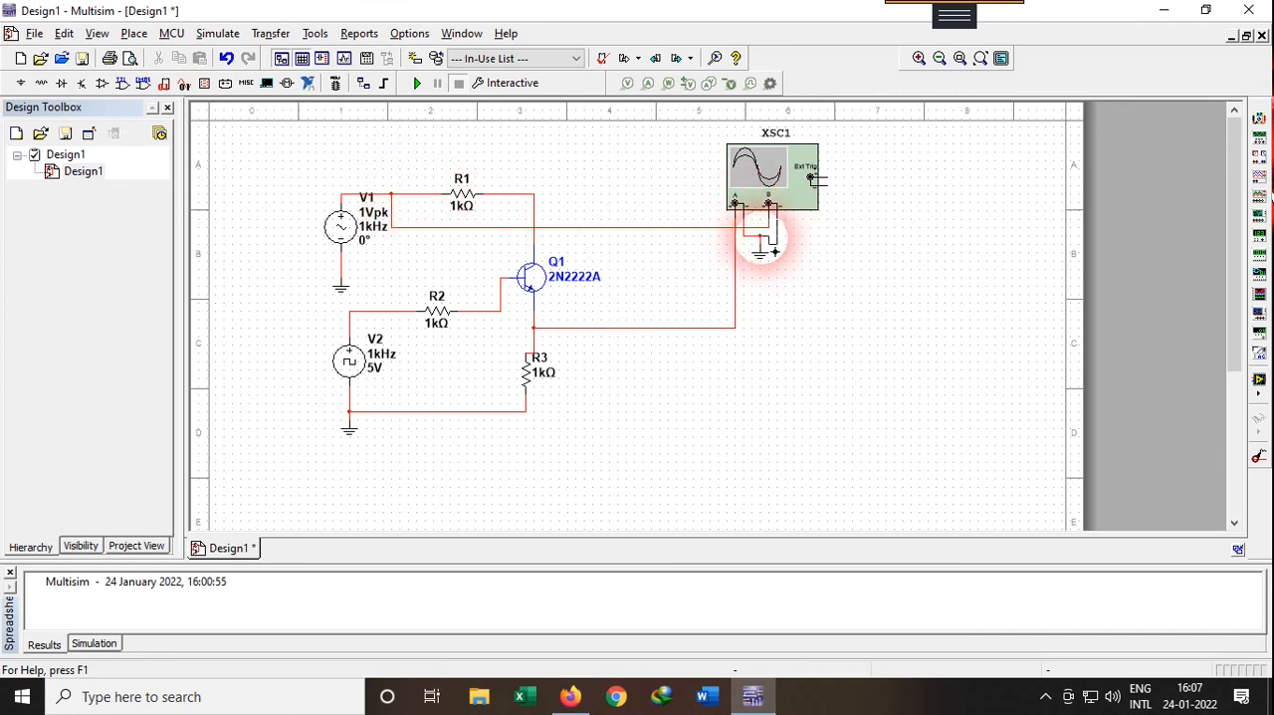
# Run the simulation, open the oscilloscope's display and reverse its background colour
pyautogui.click(418, 86)
pyautogui.doubleClick(755, 171)
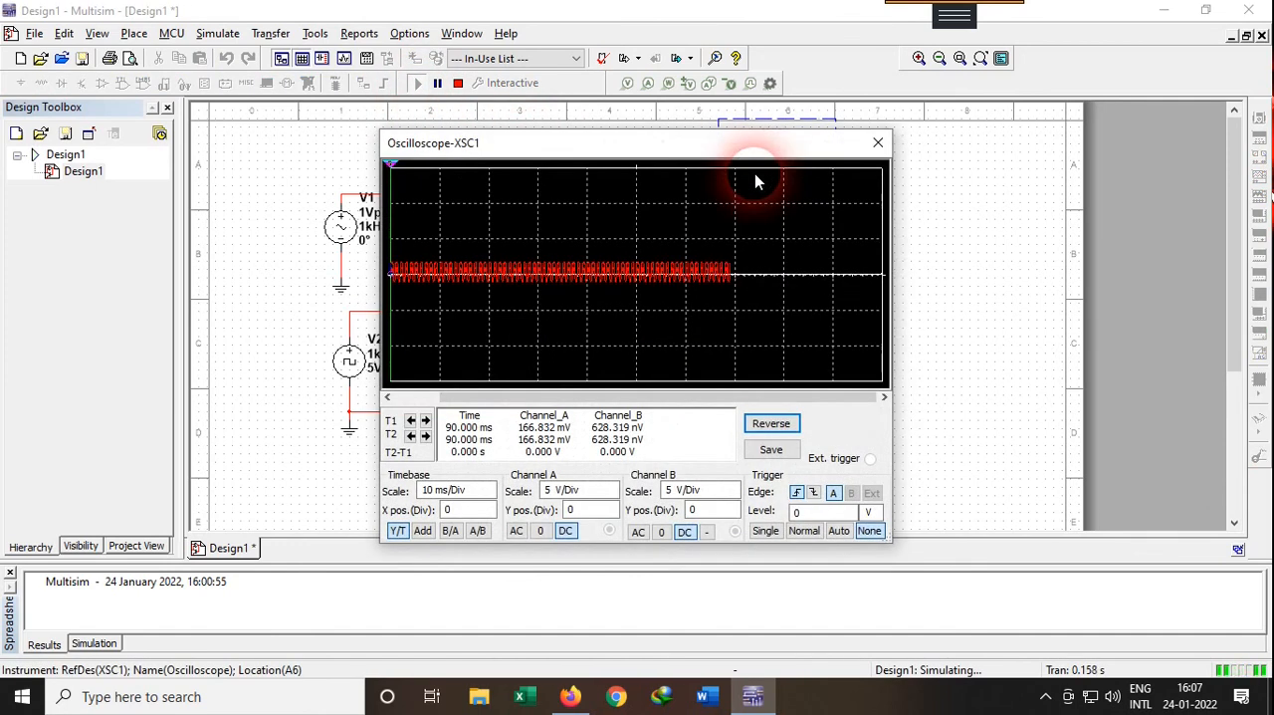
pyautogui.moveTo(637, 146); pyautogui.dragTo(673, 149)
pyautogui.click(807, 424)
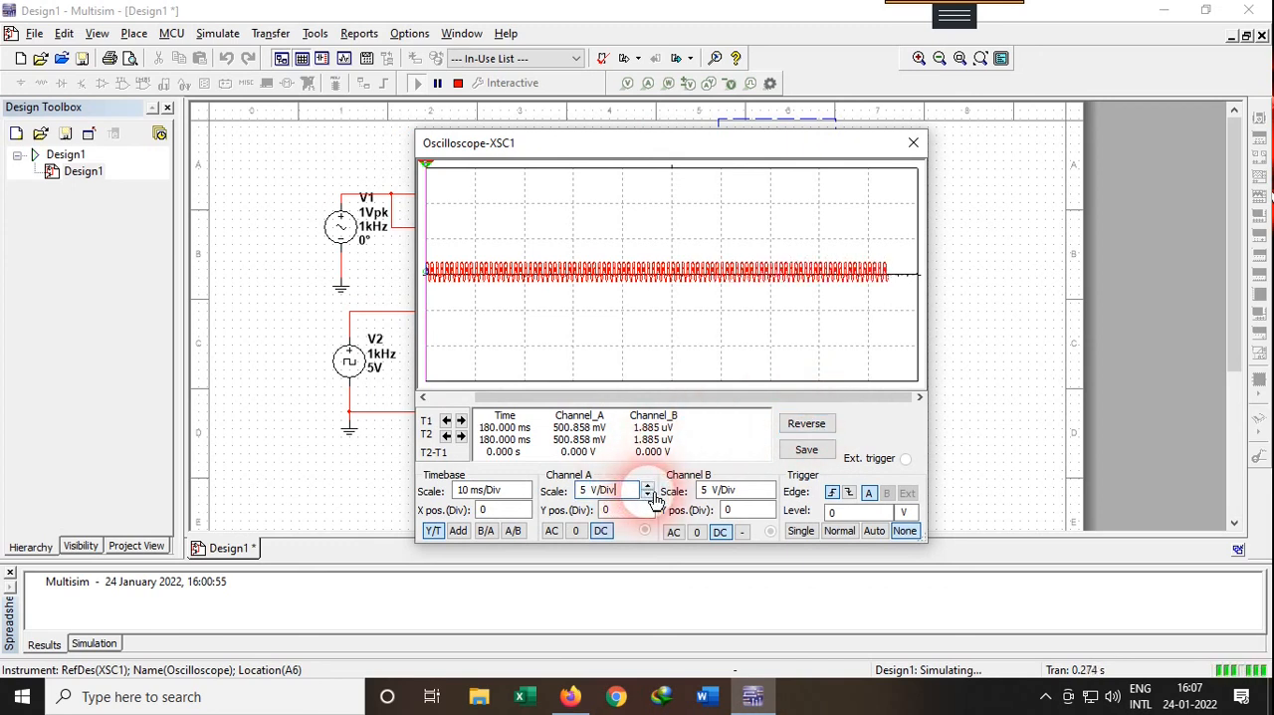
# Set the oscilloscope scales to 1 V/Div for channel A, 500 mV/Div for channel B and 1 ms/Div for the timebase
pyautogui.click(648, 496)
pyautogui.click(648, 496)
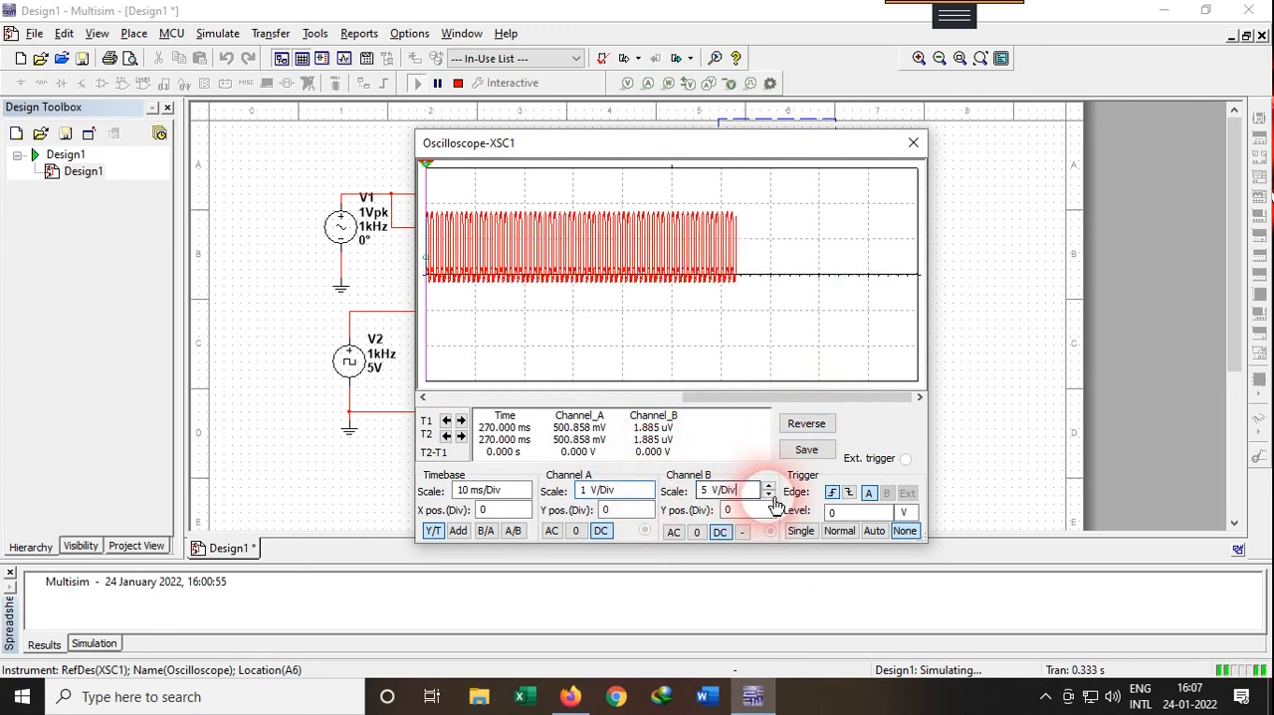
pyautogui.click(768, 495)
pyautogui.click(768, 495)
pyautogui.click(769, 494)
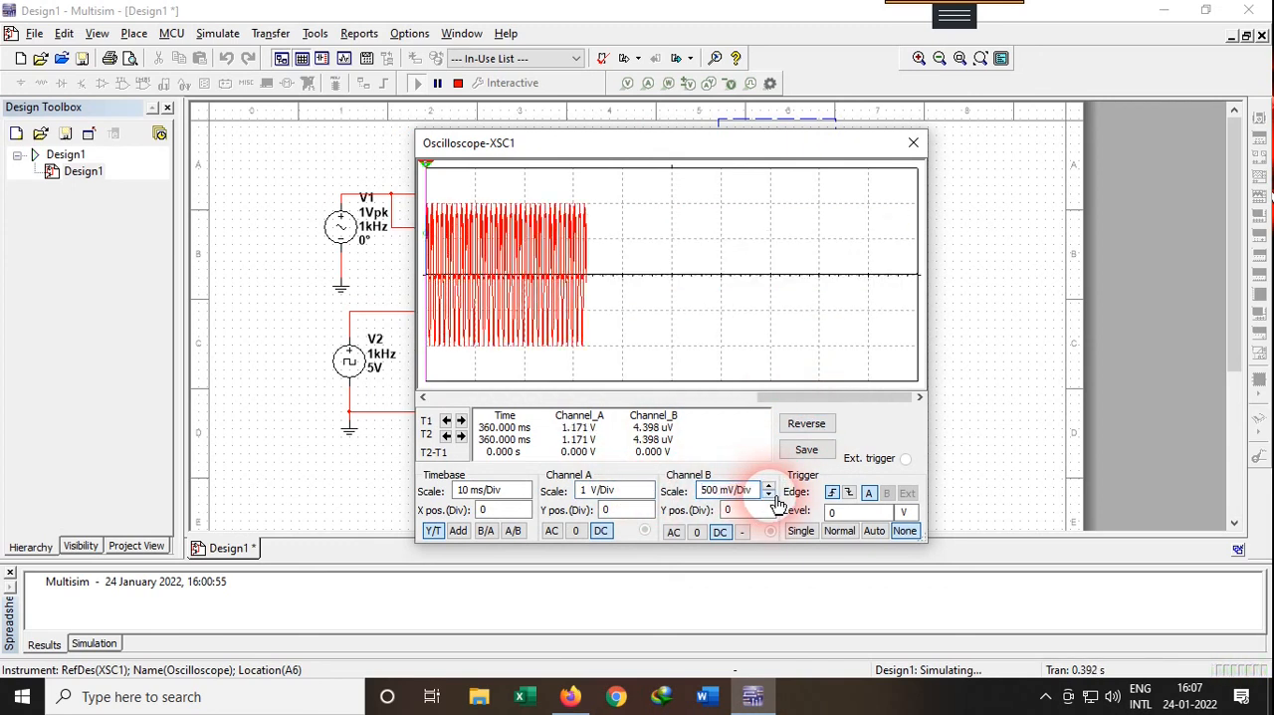
pyautogui.click(525, 494)
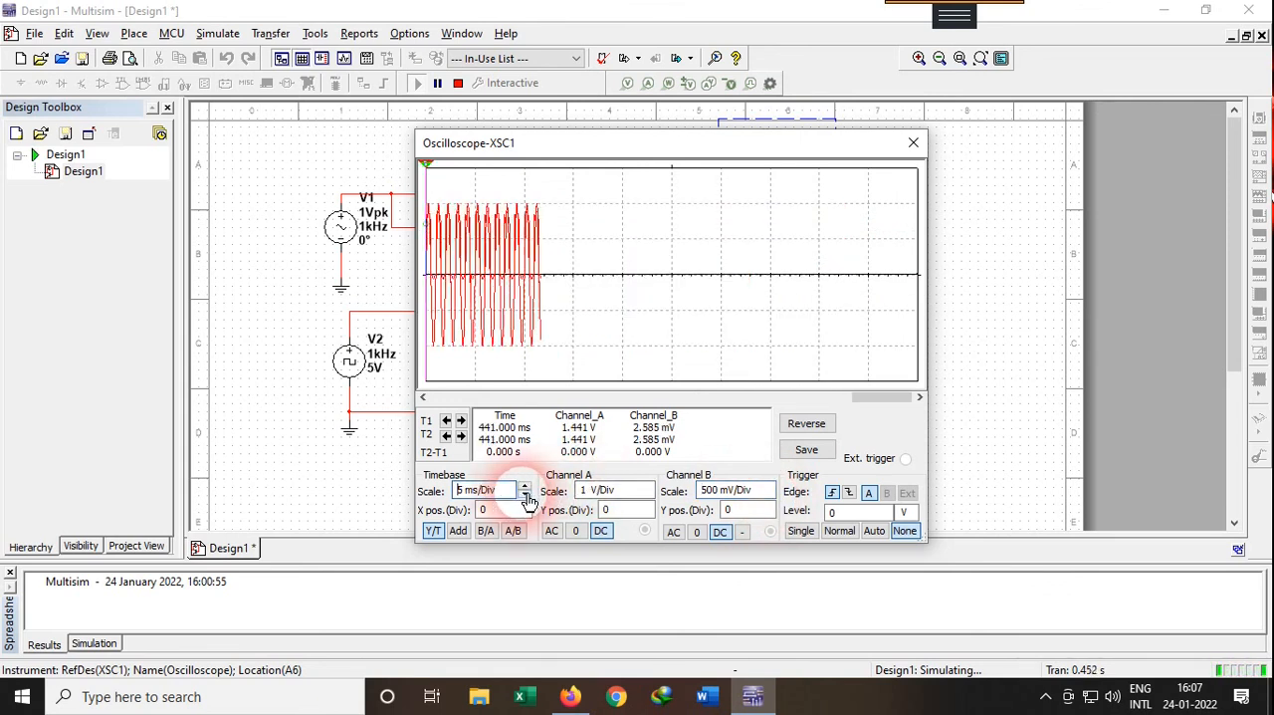
pyautogui.click(525, 494)
pyautogui.click(525, 495)
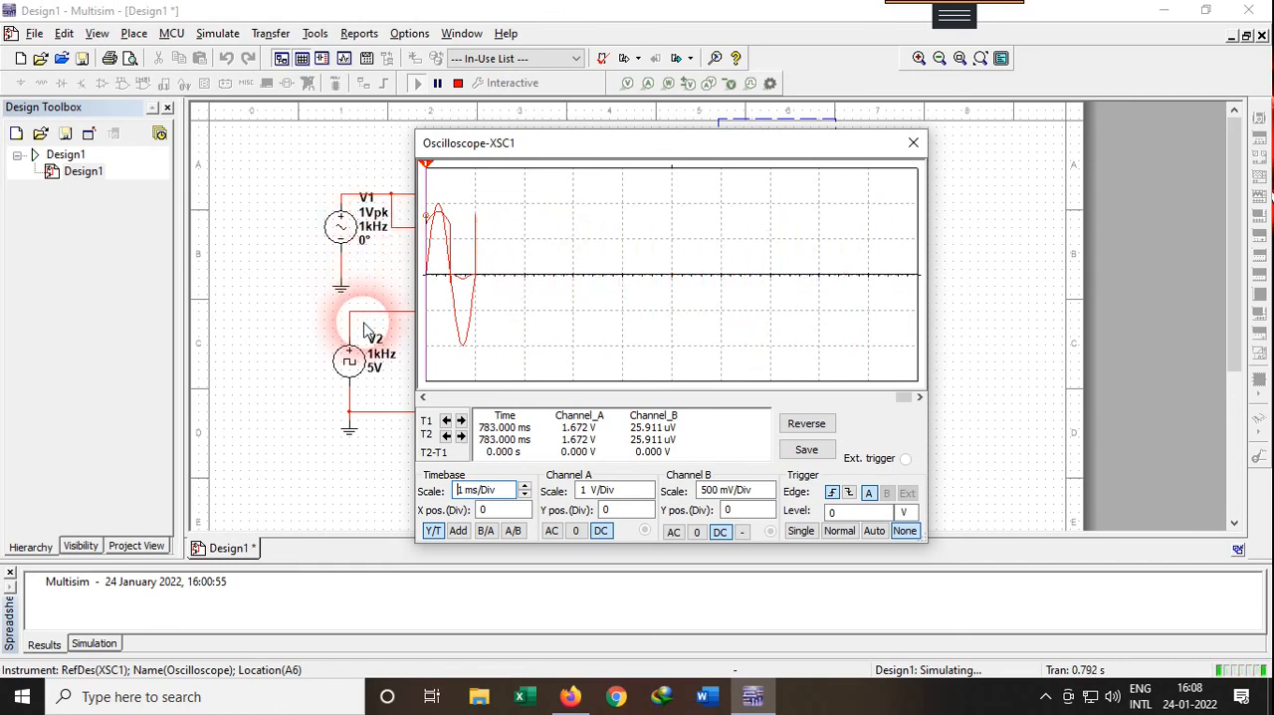
# Close the oscilloscope display, stop the simulation and set AC source V1's peak voltage to 5 V
pyautogui.click(913, 142)
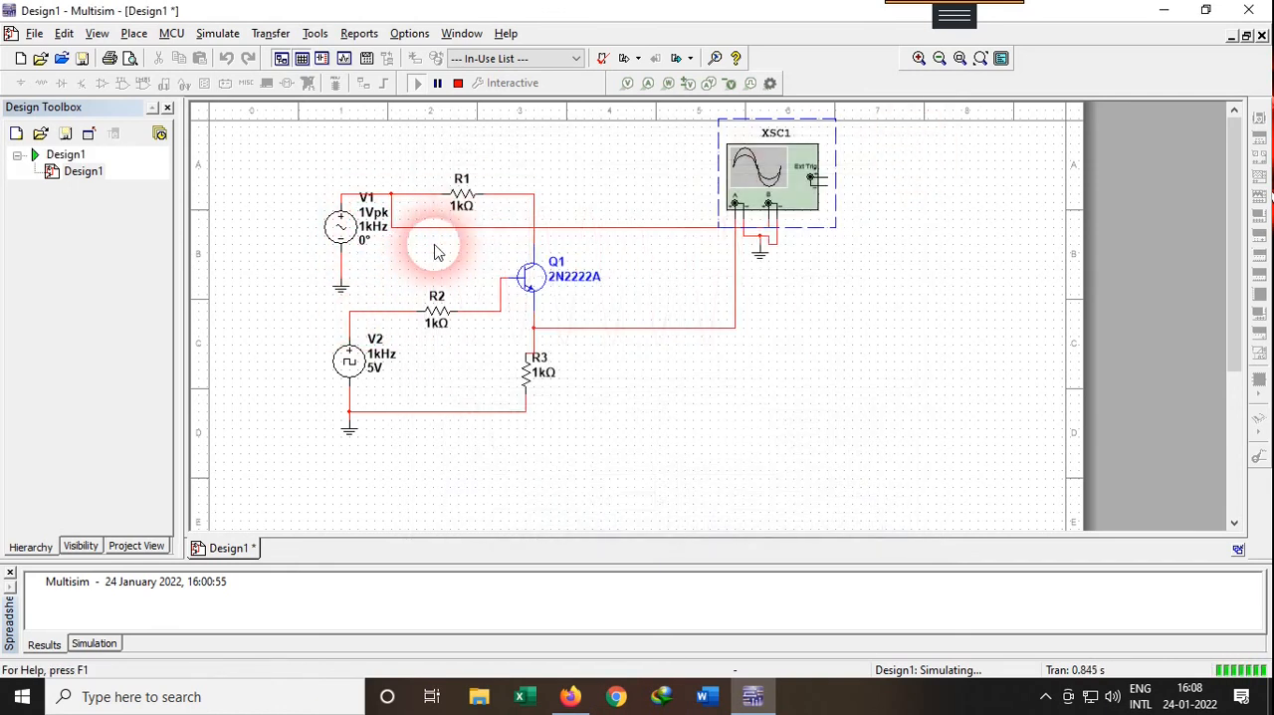
pyautogui.click(458, 83)
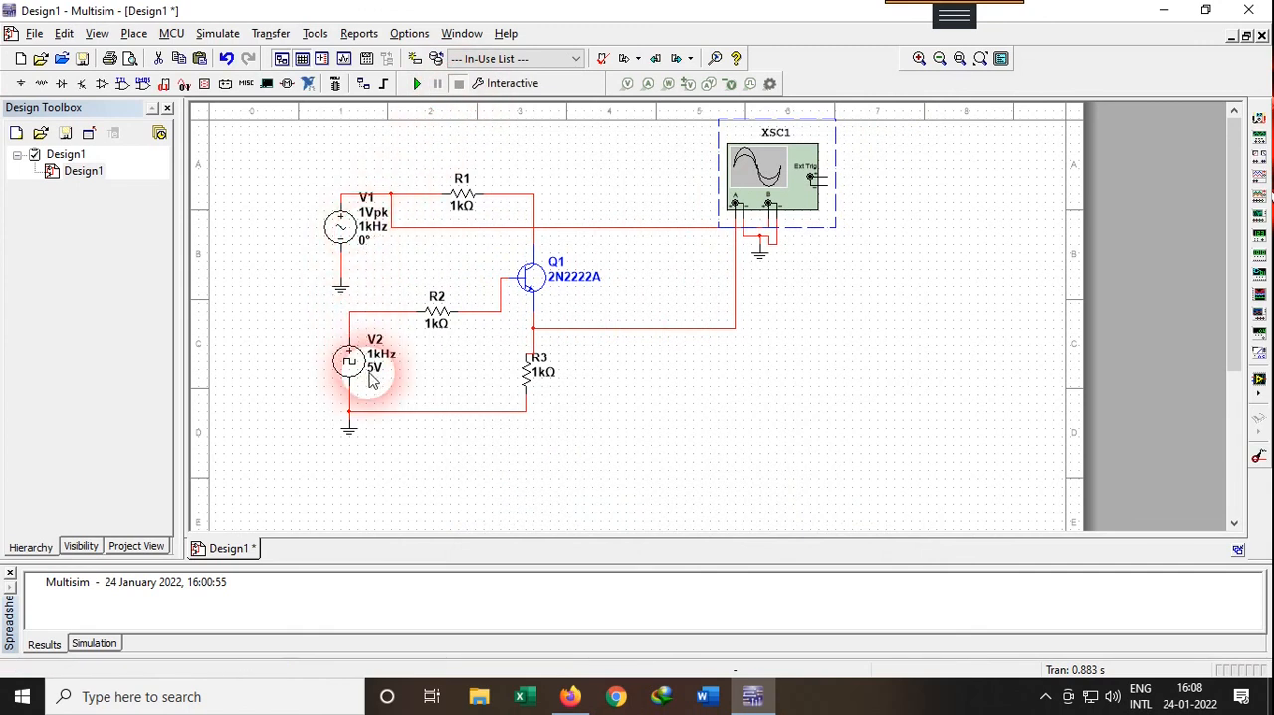
pyautogui.doubleClick(361, 239)
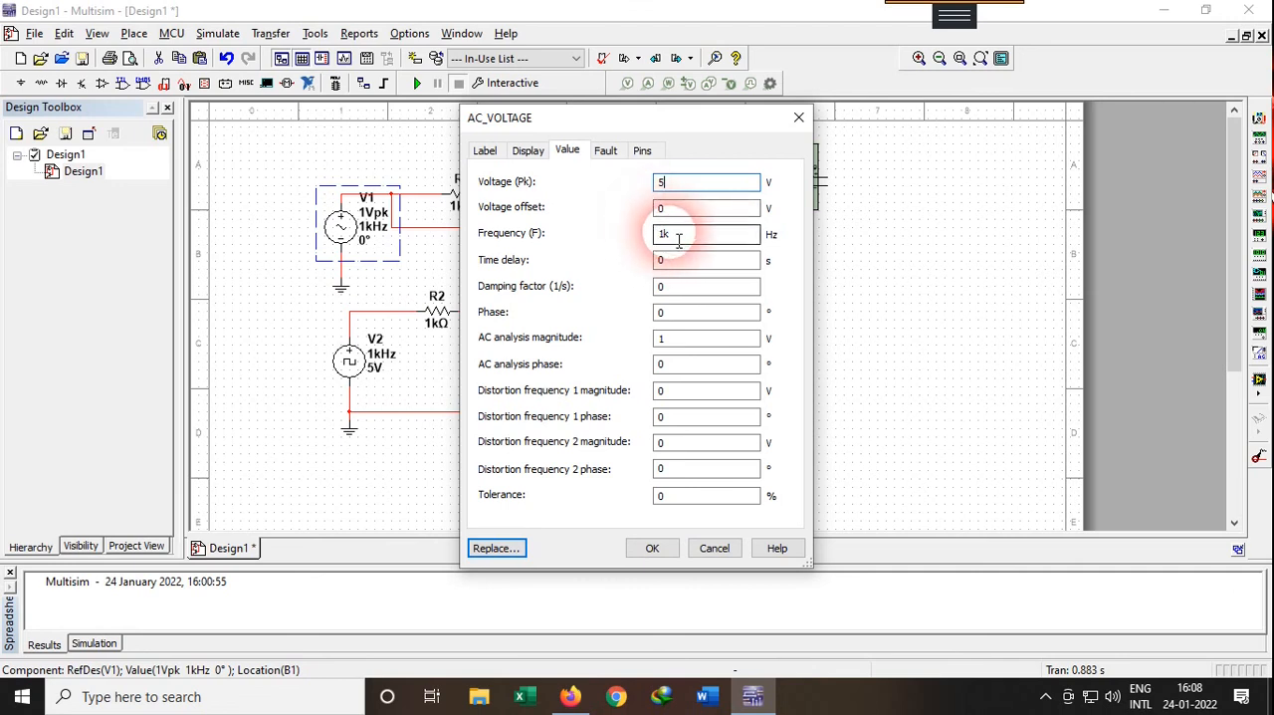
pyautogui.click(653, 547)
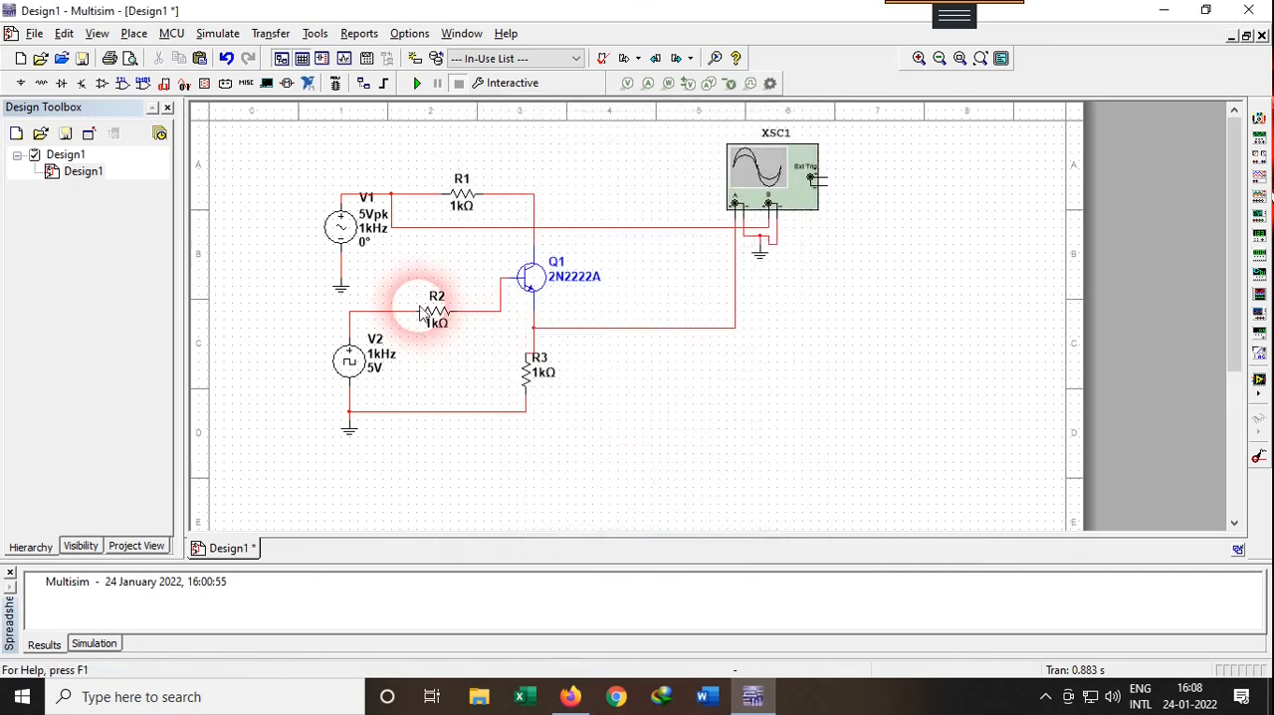
# Set clock source V2's frequency to 10 kHz
pyautogui.doubleClick(366, 365)
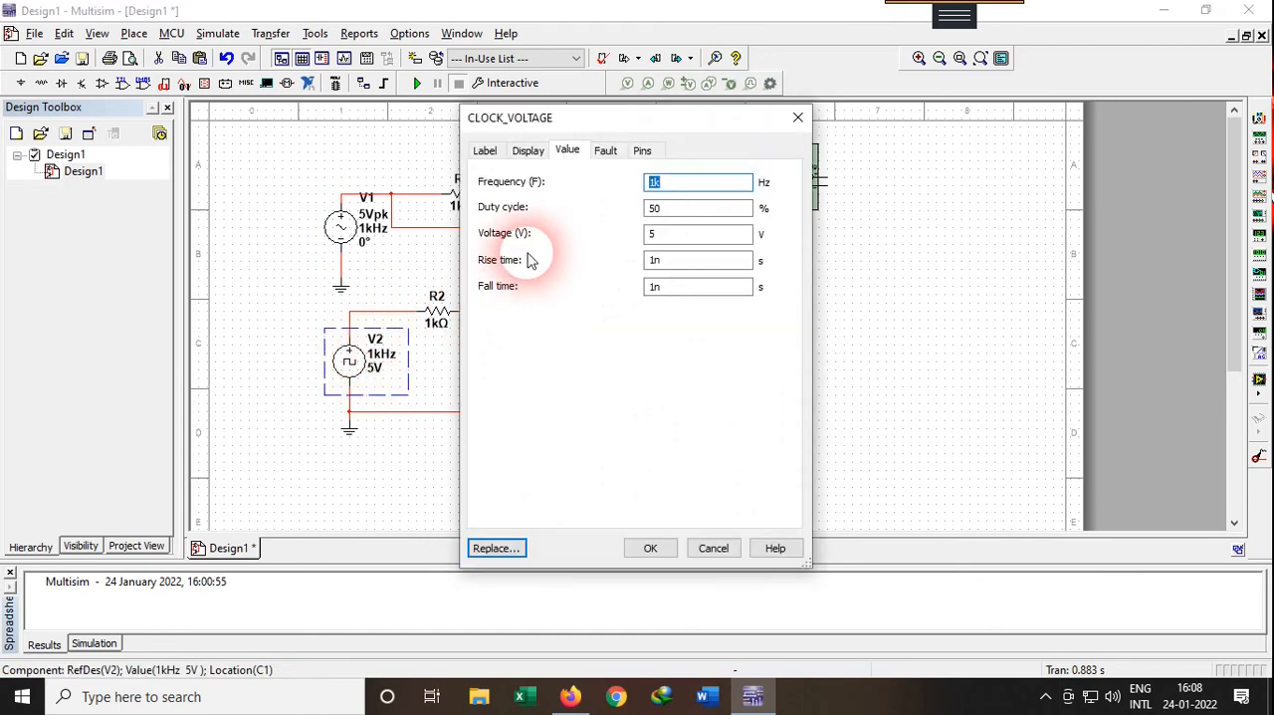
pyautogui.click(658, 185)
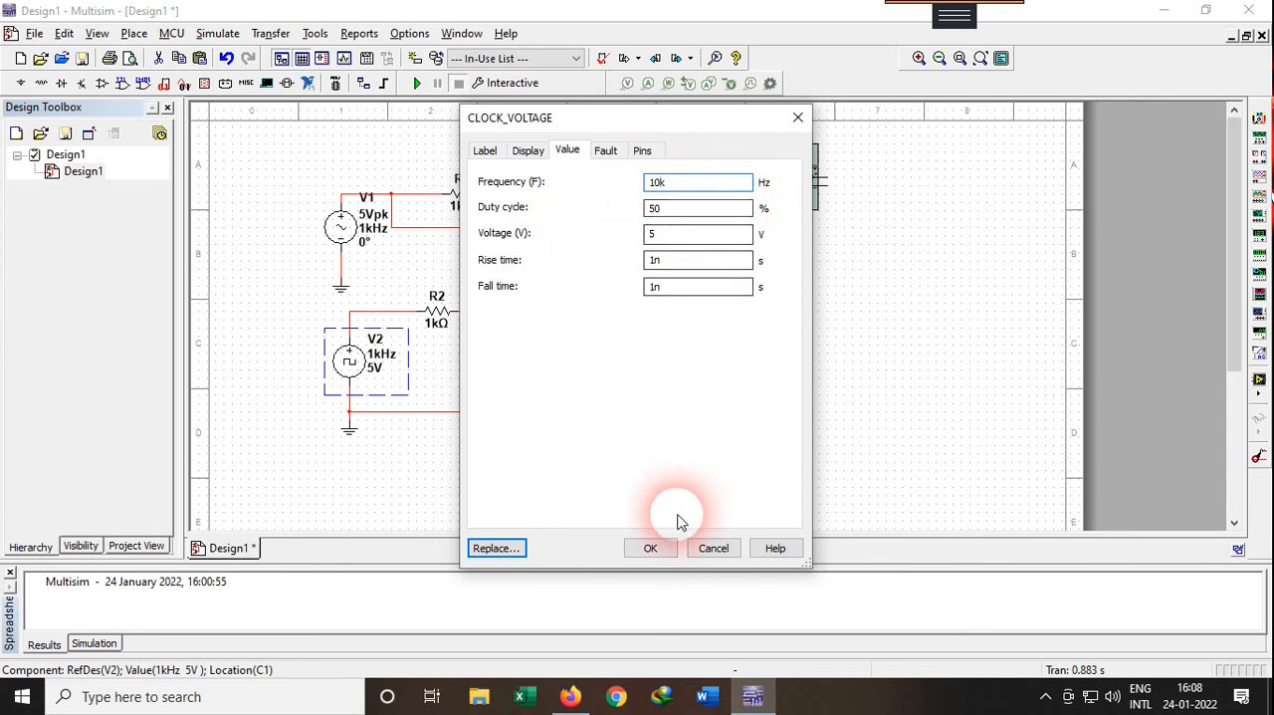
pyautogui.click(650, 548)
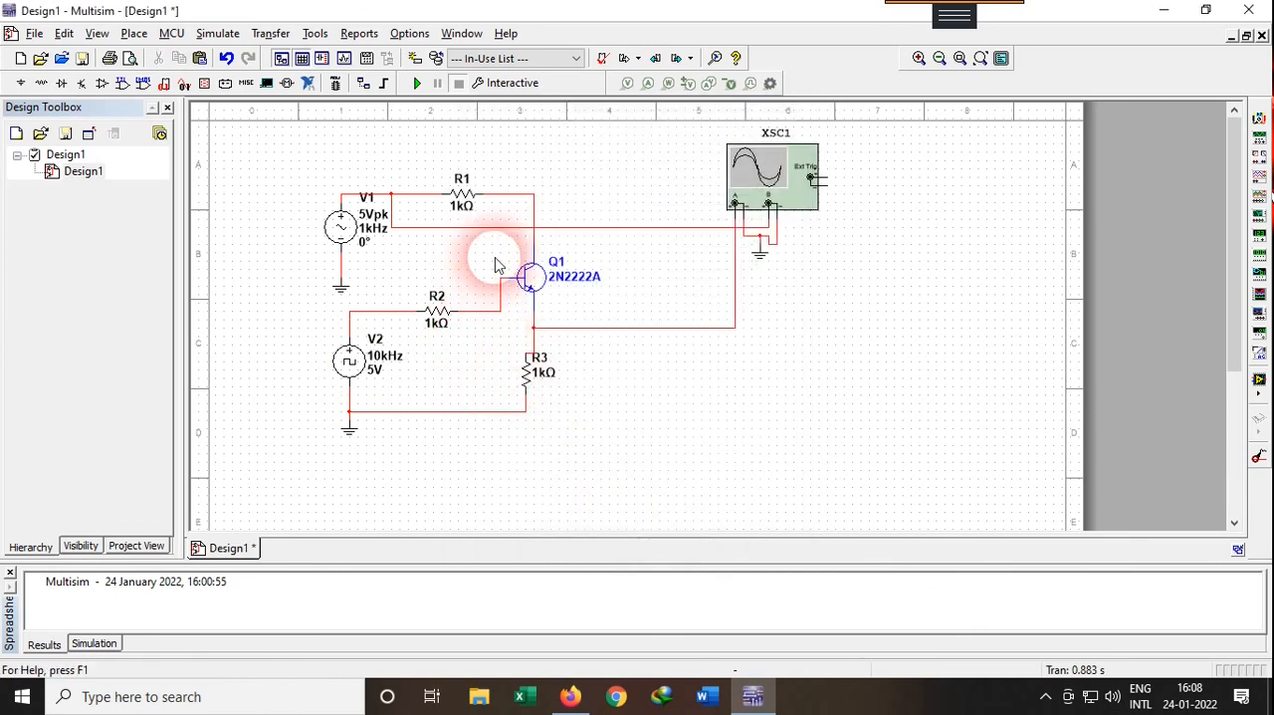
# Run the simulation, open the oscilloscope's display and set both channel A and channel B to 2 V/Div
pyautogui.click(417, 83)
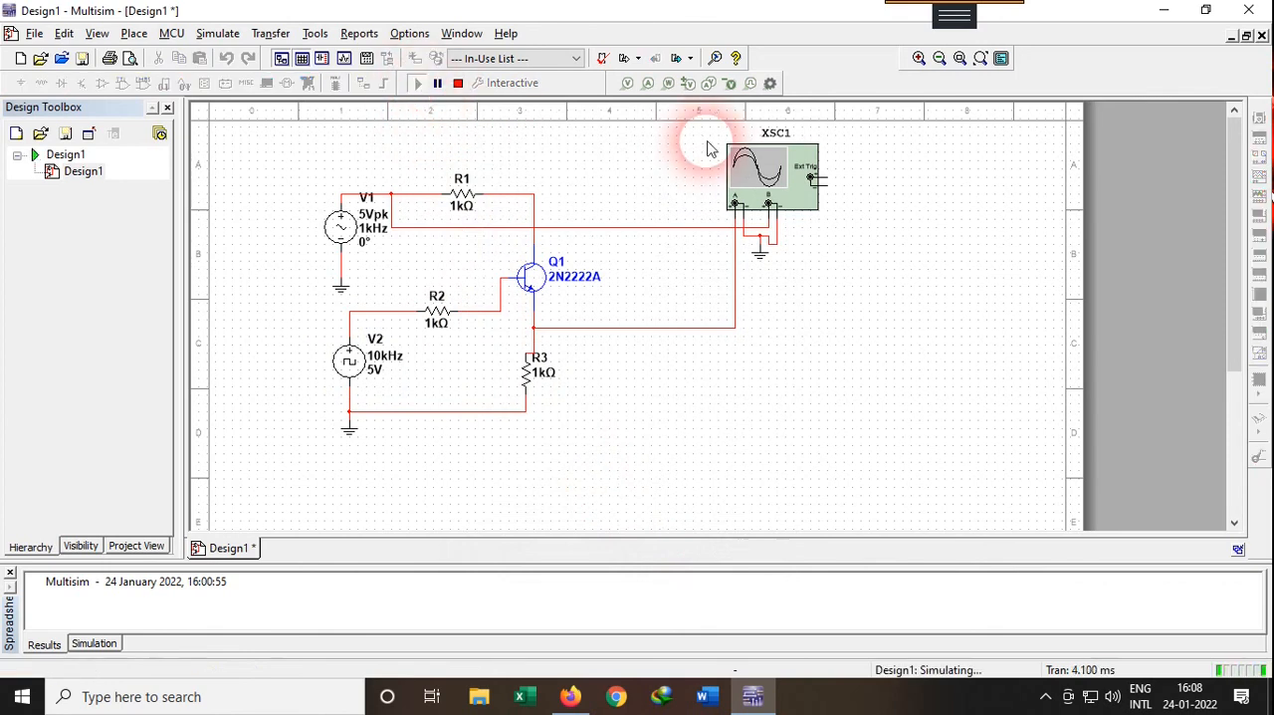
pyautogui.doubleClick(755, 171)
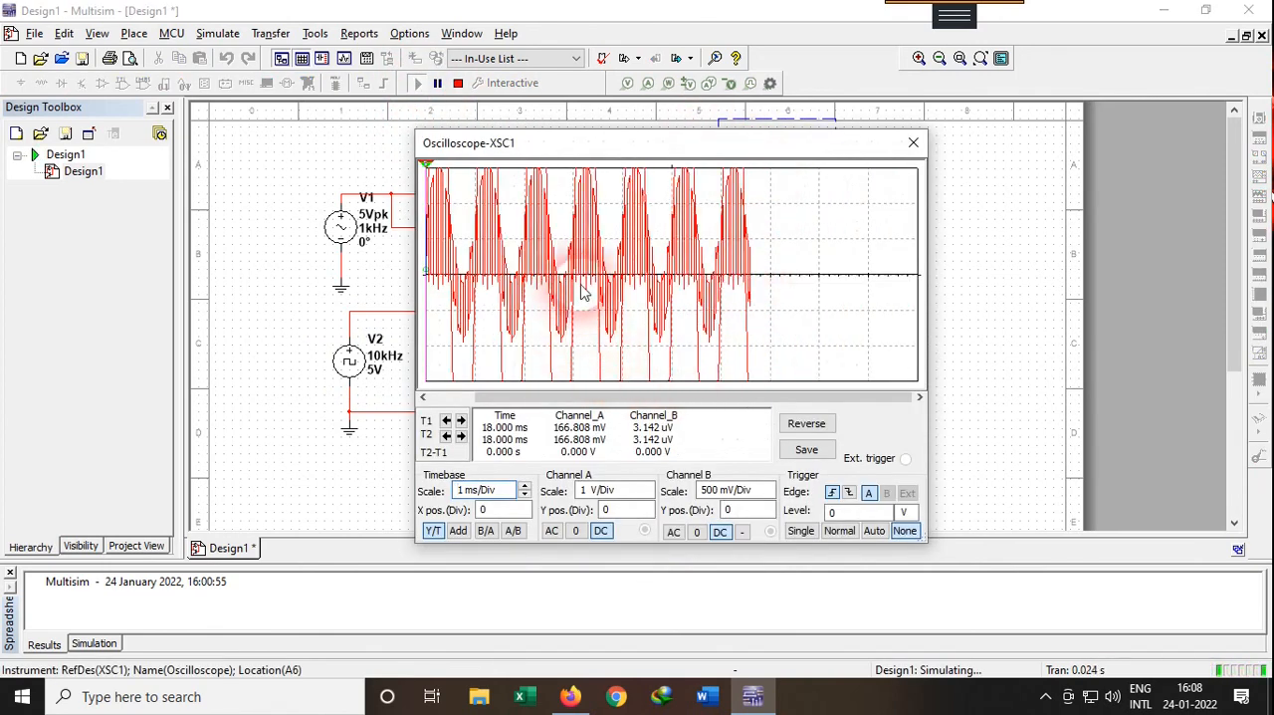
pyautogui.click(639, 493)
pyautogui.click(649, 495)
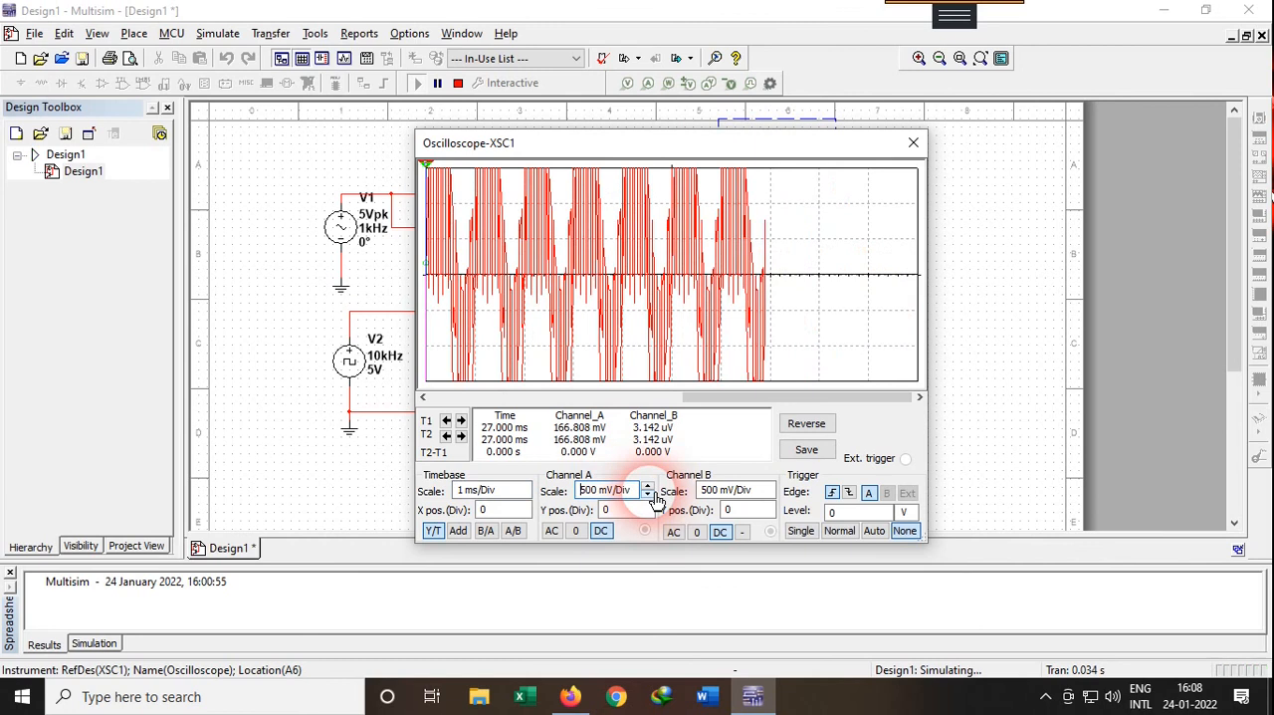
pyautogui.click(649, 486)
pyautogui.click(649, 486)
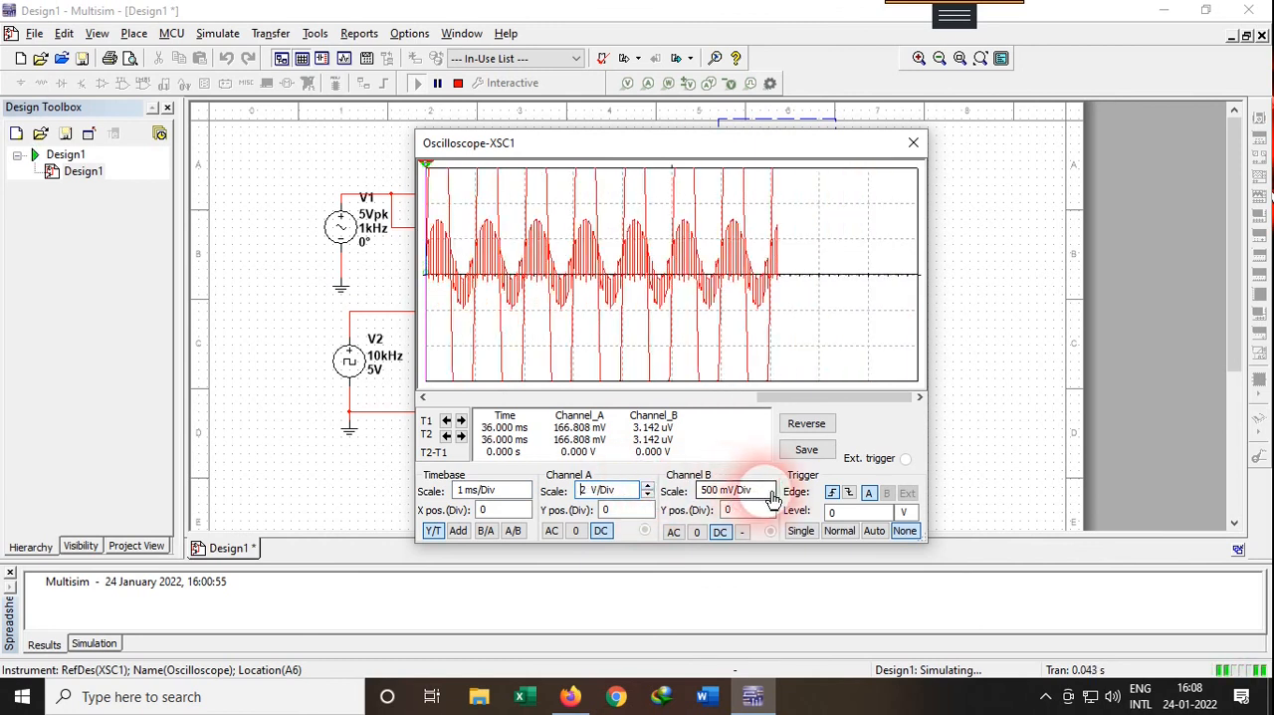
pyautogui.click(768, 487)
pyautogui.click(770, 487)
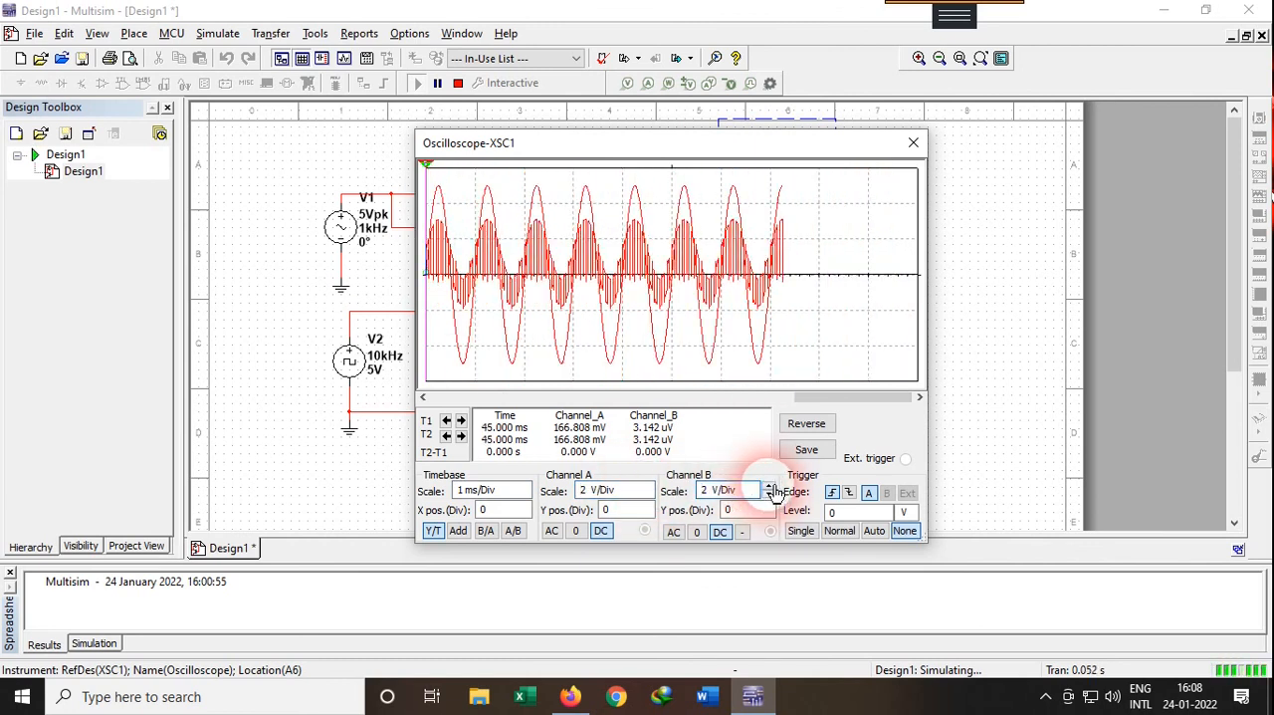
# Stop the simulation and colour the net from Q1's emitter to oscilloscope channel A dark blue
pyautogui.click(916, 148)
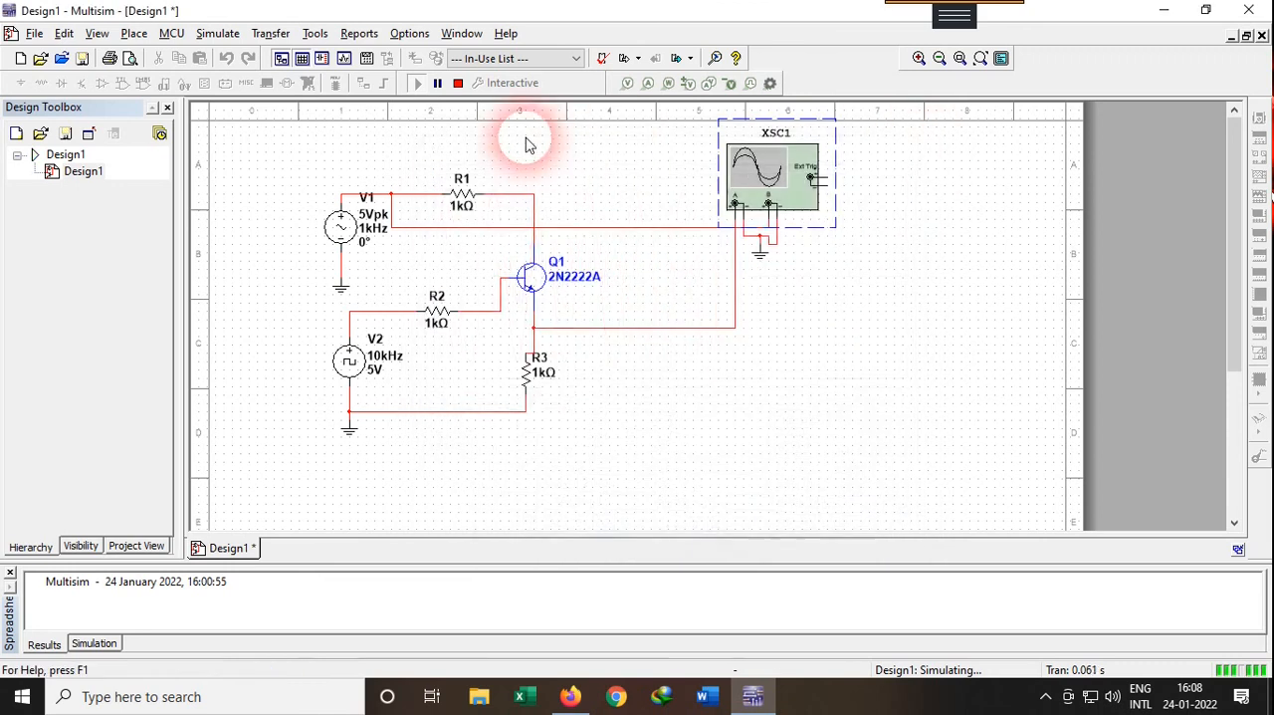
pyautogui.click(458, 83)
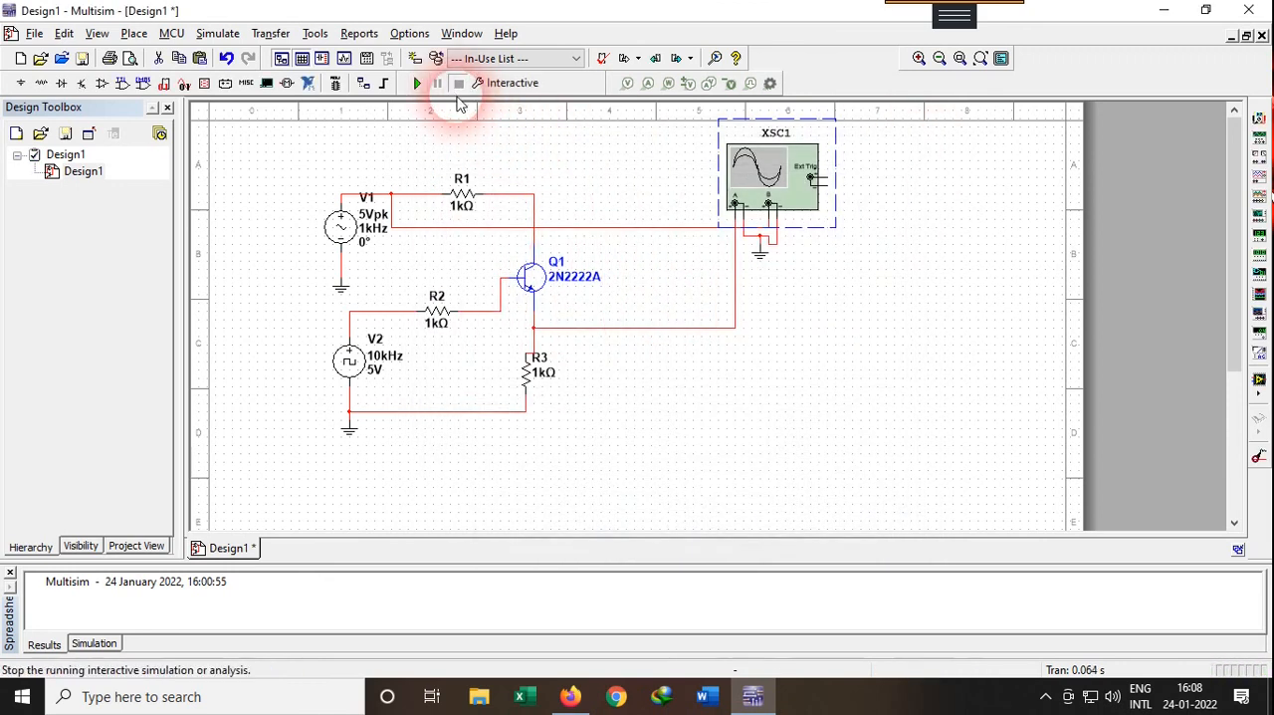
pyautogui.doubleClick(642, 330)
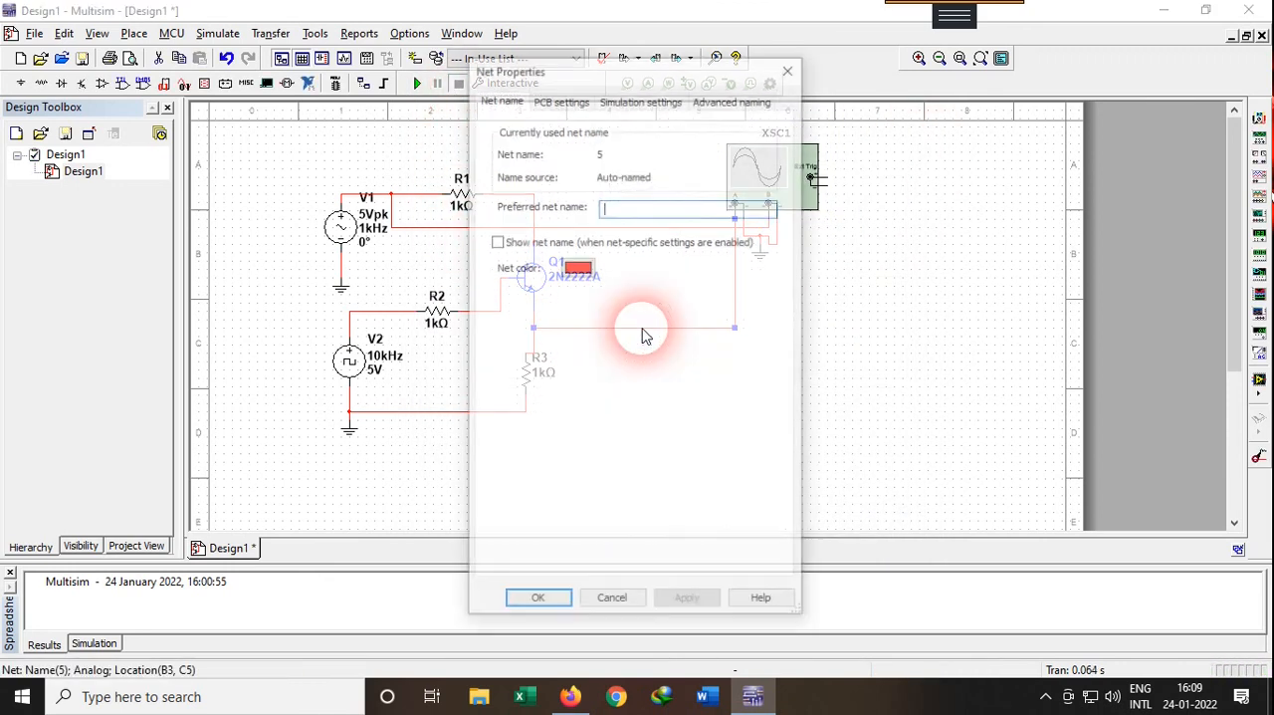
pyautogui.click(579, 268)
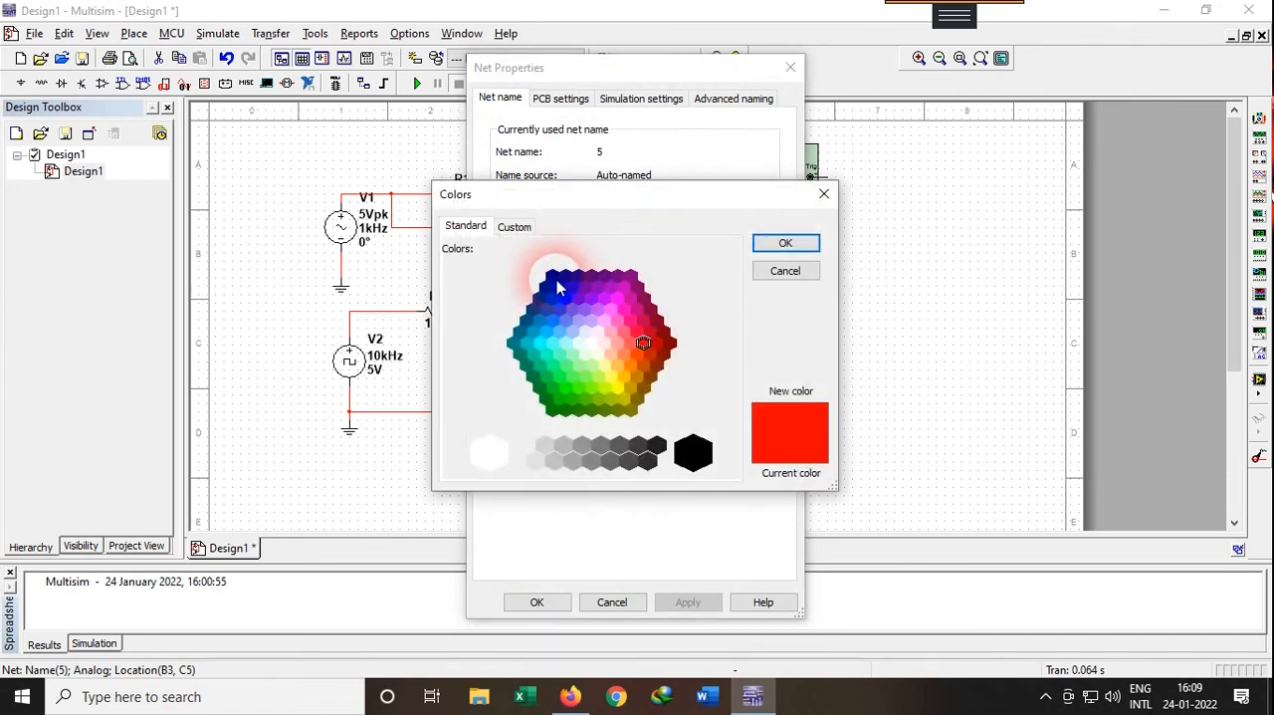
pyautogui.click(785, 243)
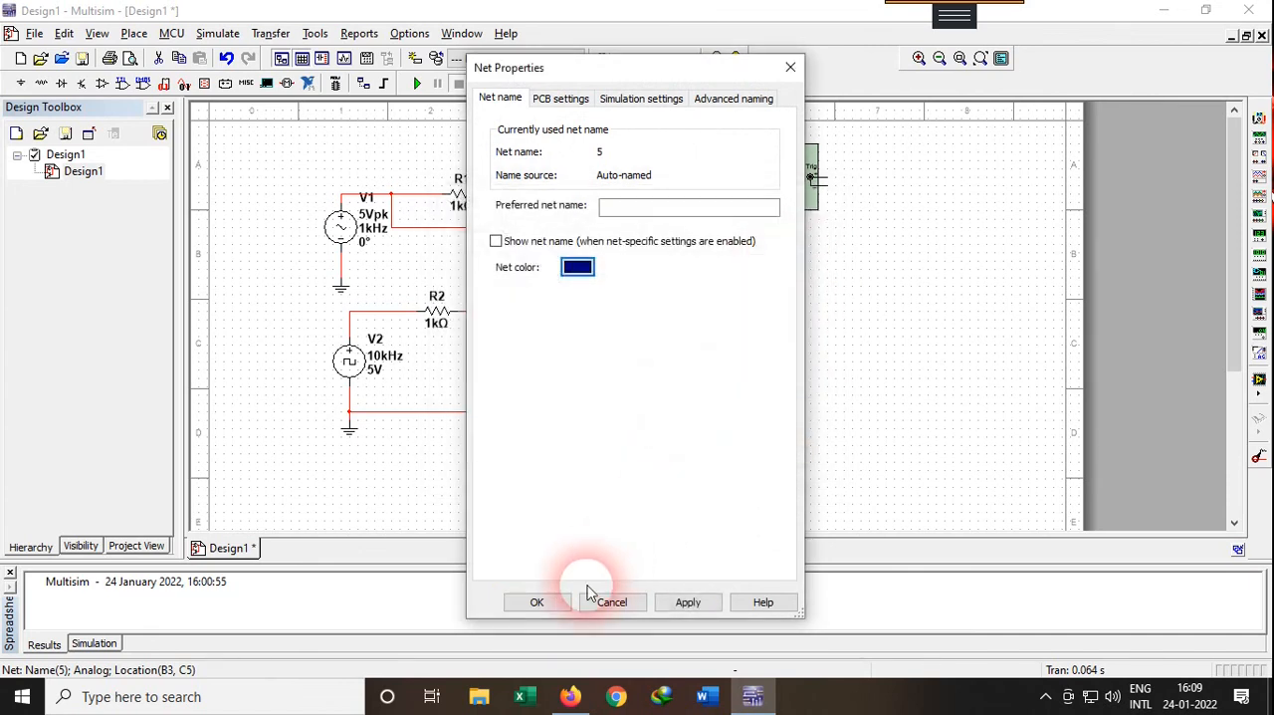
pyautogui.click(538, 602)
# Rerun the simulation with the oscilloscope display open, stop it and bring a full screen of earlier waveform into the display
pyautogui.click(417, 82)
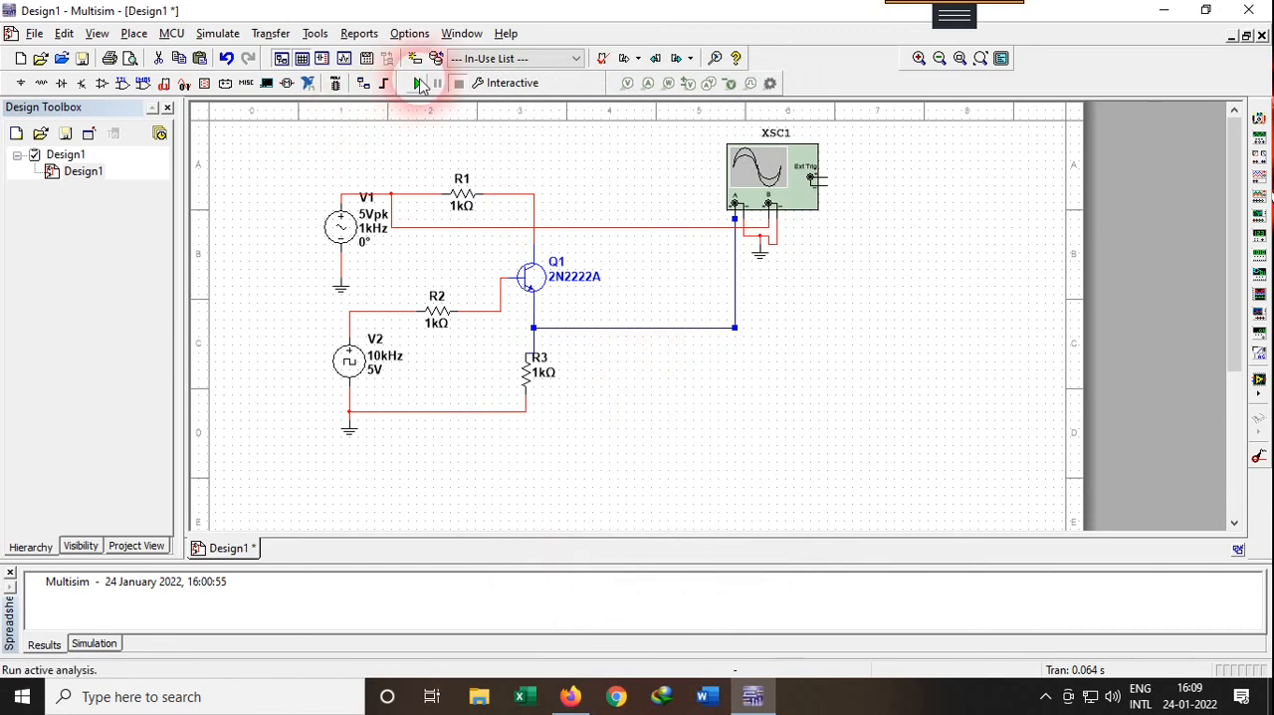
pyautogui.doubleClick(757, 190)
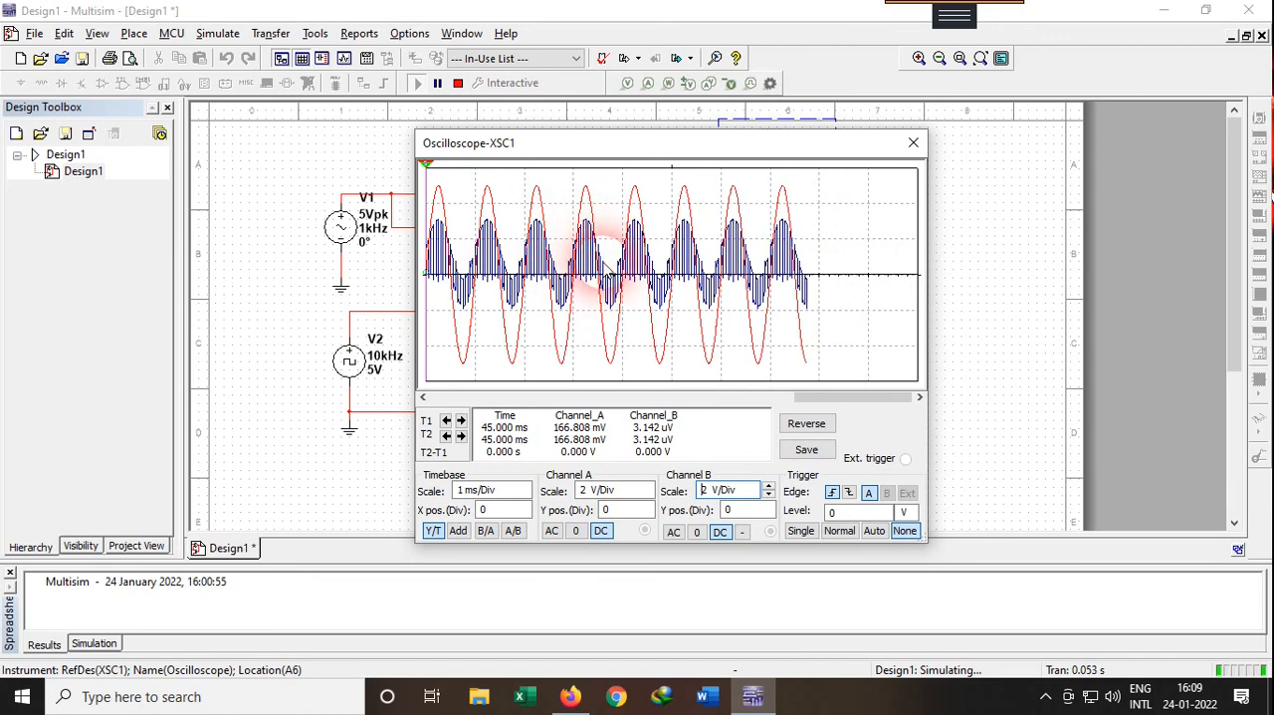
pyautogui.moveTo(647, 146); pyautogui.dragTo(705, 147)
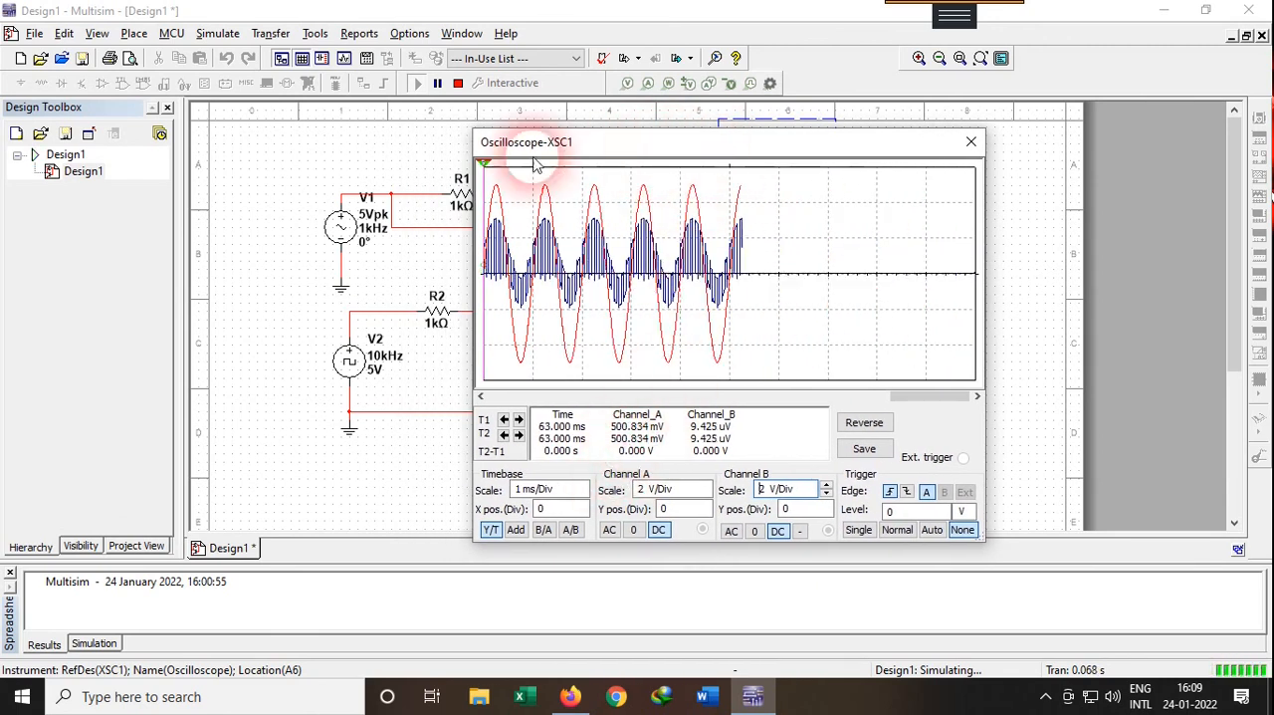
pyautogui.click(458, 85)
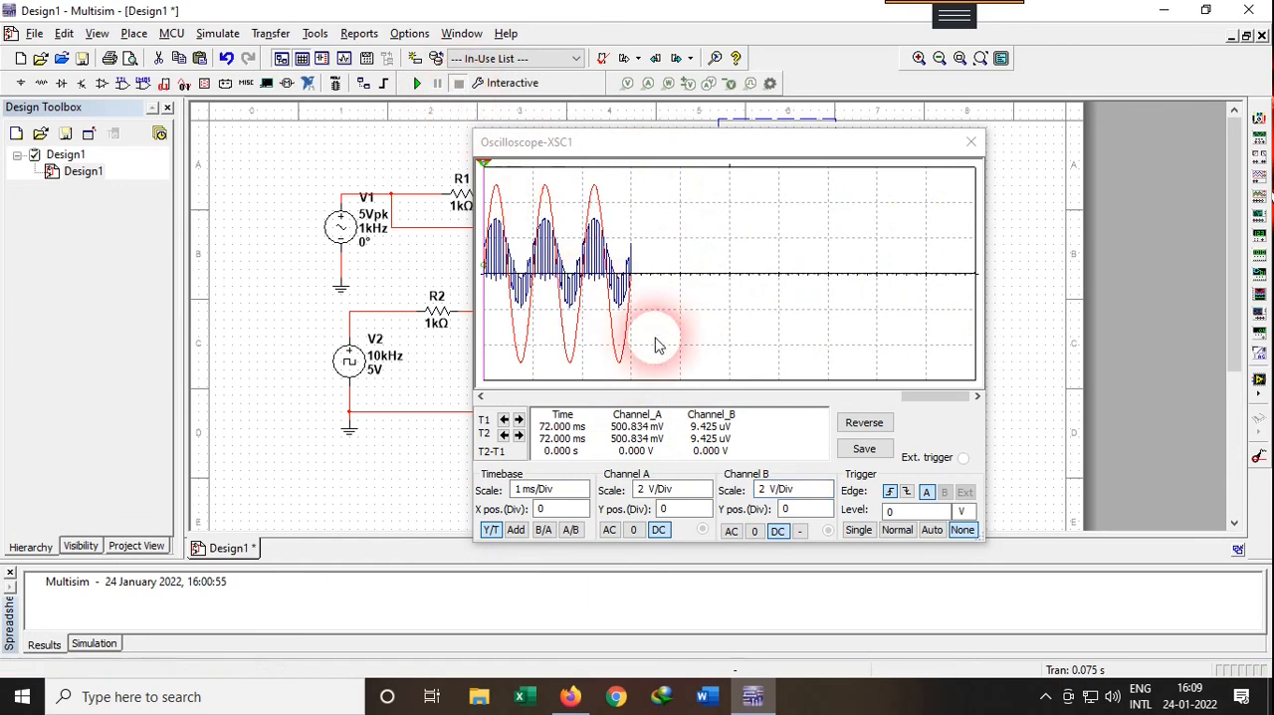
pyautogui.moveTo(928, 400); pyautogui.dragTo(891, 399)
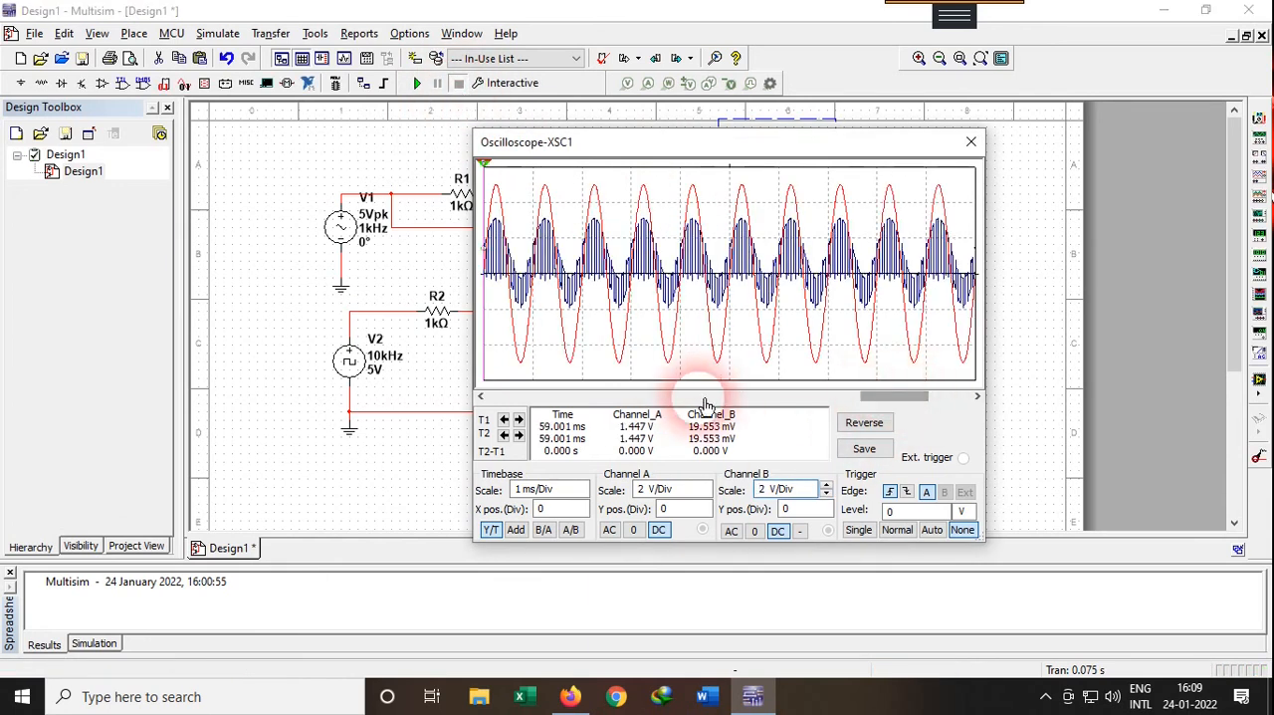
# Set the oscilloscope's timebase scale to 200 us/Div and reposition its display window over the schematic
pyautogui.click(583, 495)
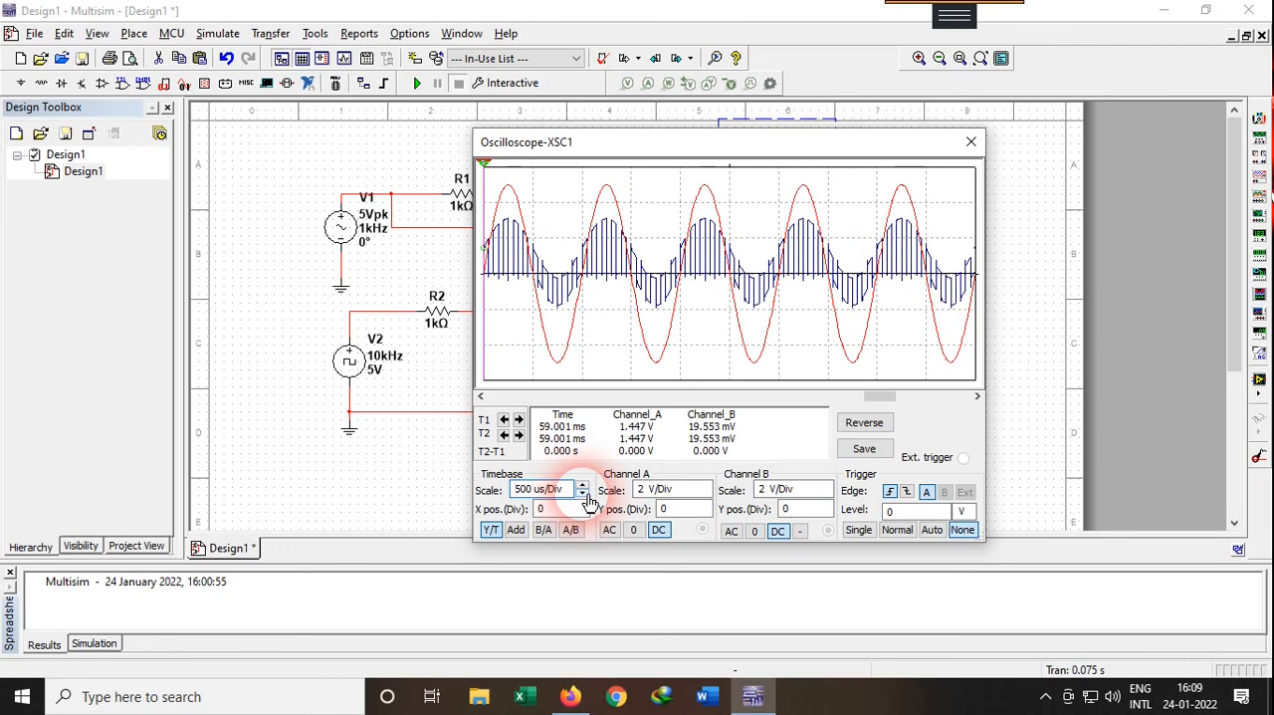
pyautogui.click(584, 495)
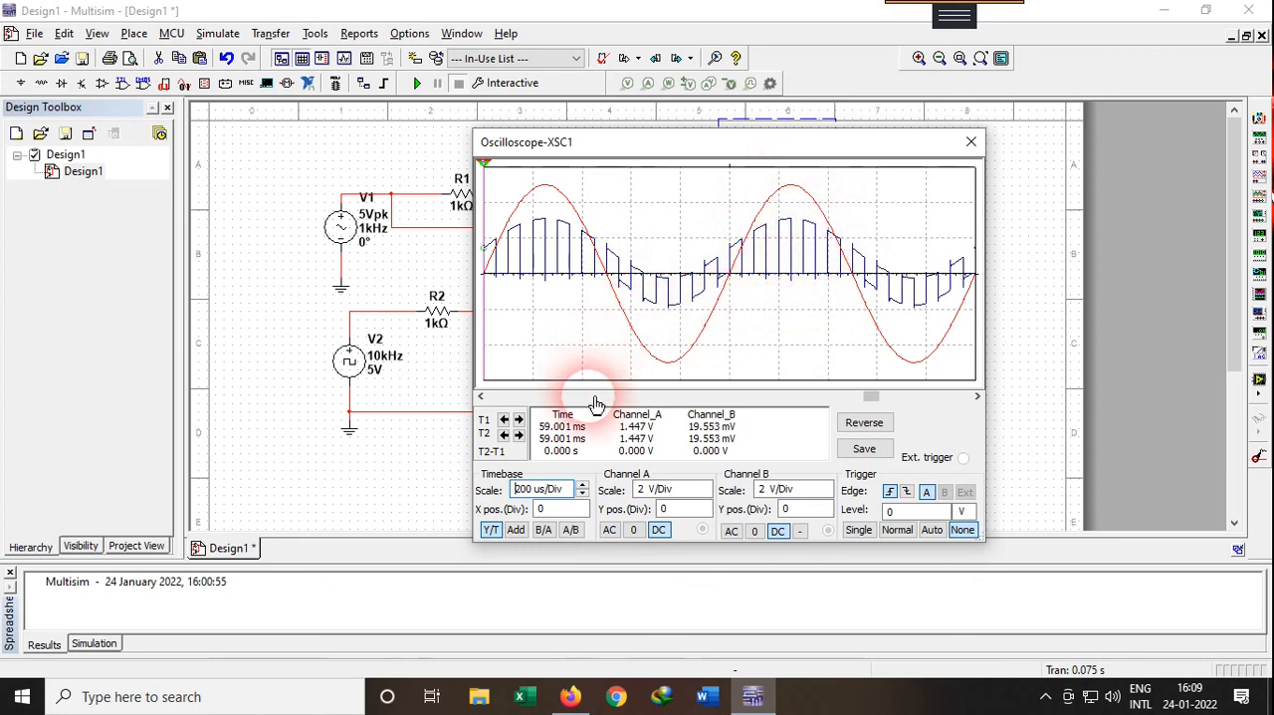
pyautogui.moveTo(595, 149); pyautogui.dragTo(559, 143)
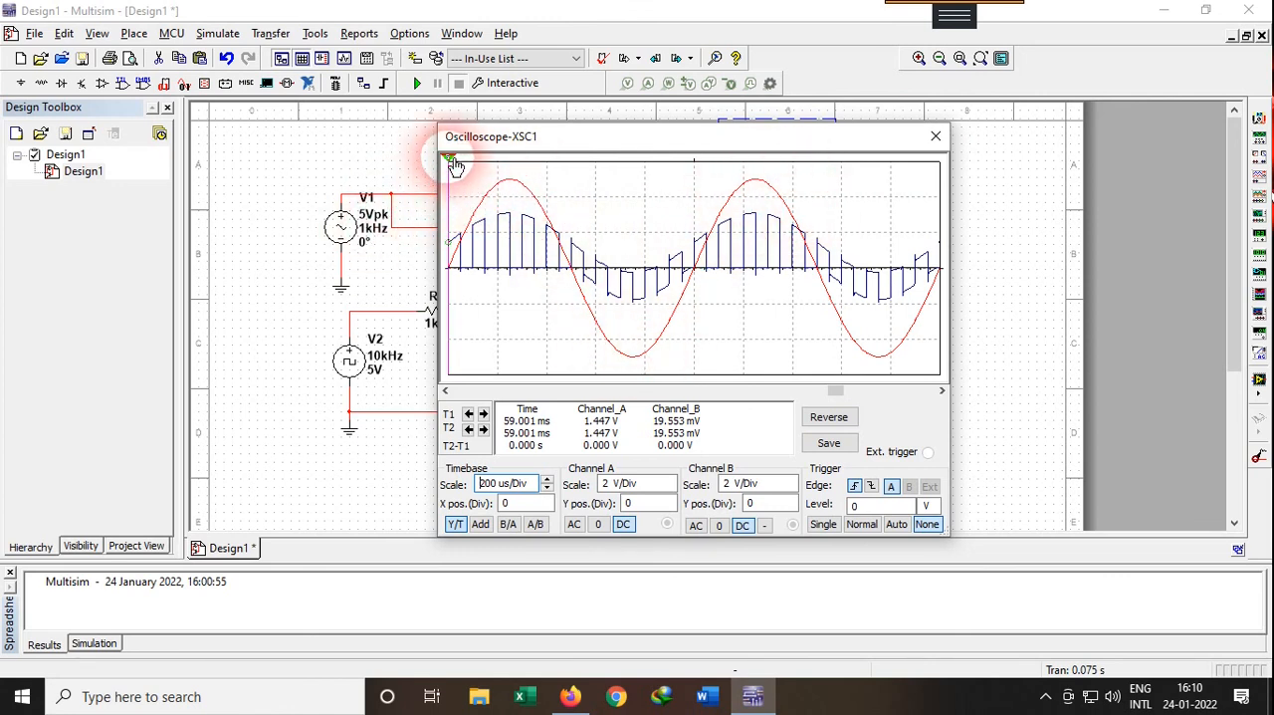
# Measure the sine wave's period between adjacent peaks and the width of a single output pulse with cursors T1 and T2
pyautogui.moveTo(454, 166); pyautogui.dragTo(757, 151)
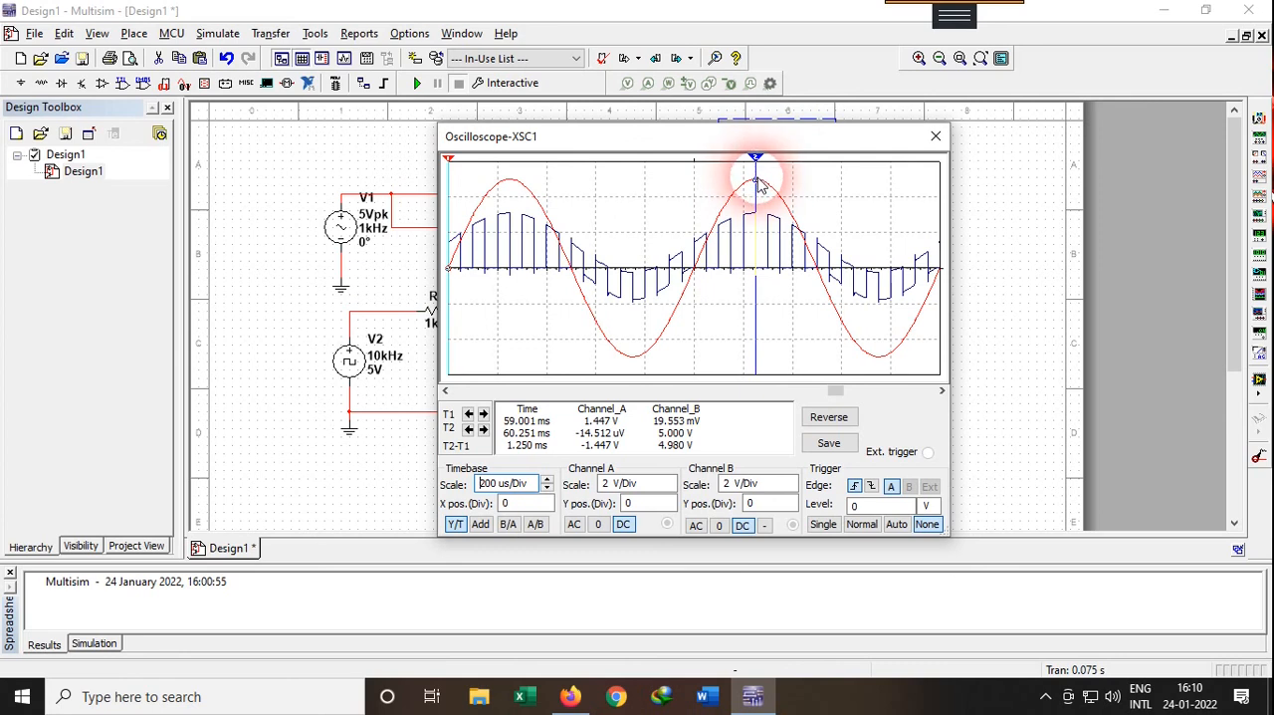
pyautogui.moveTo(451, 164); pyautogui.dragTo(514, 164)
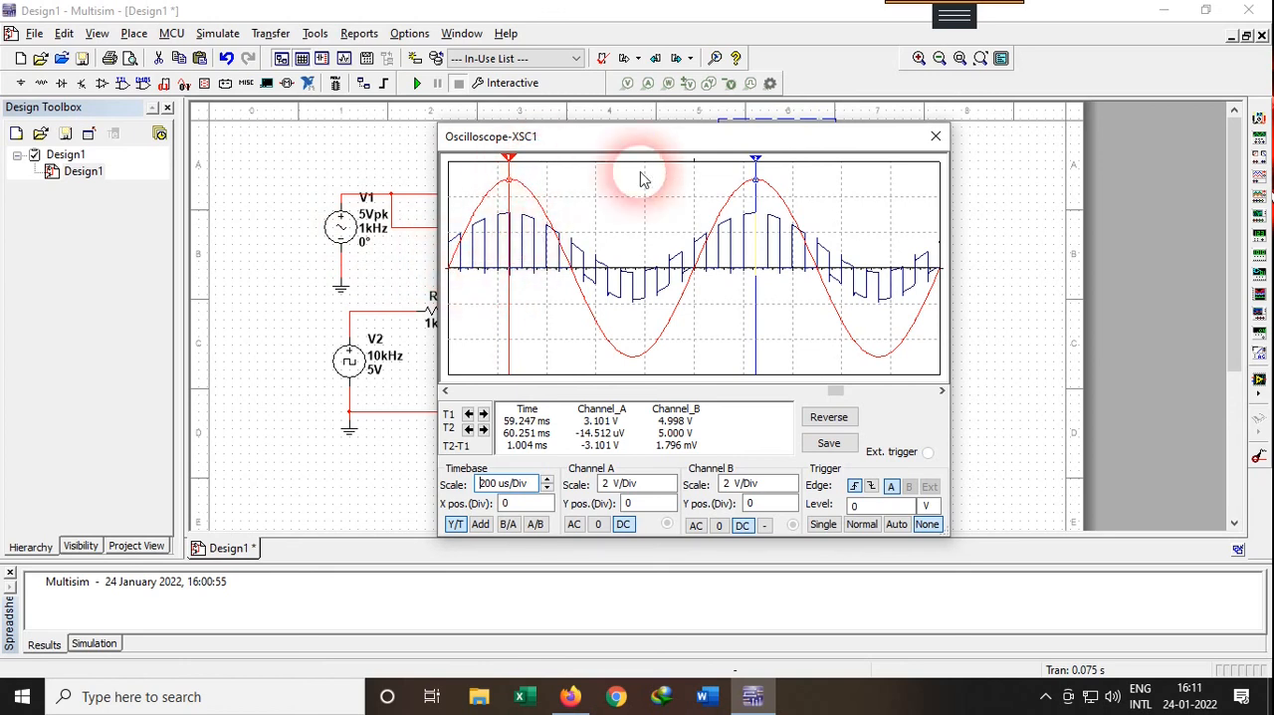
pyautogui.moveTo(757, 163)
pyautogui.mouseDown()
pyautogui.moveTo(547, 165)
pyautogui.moveTo(542, 184)
pyautogui.mouseUp()
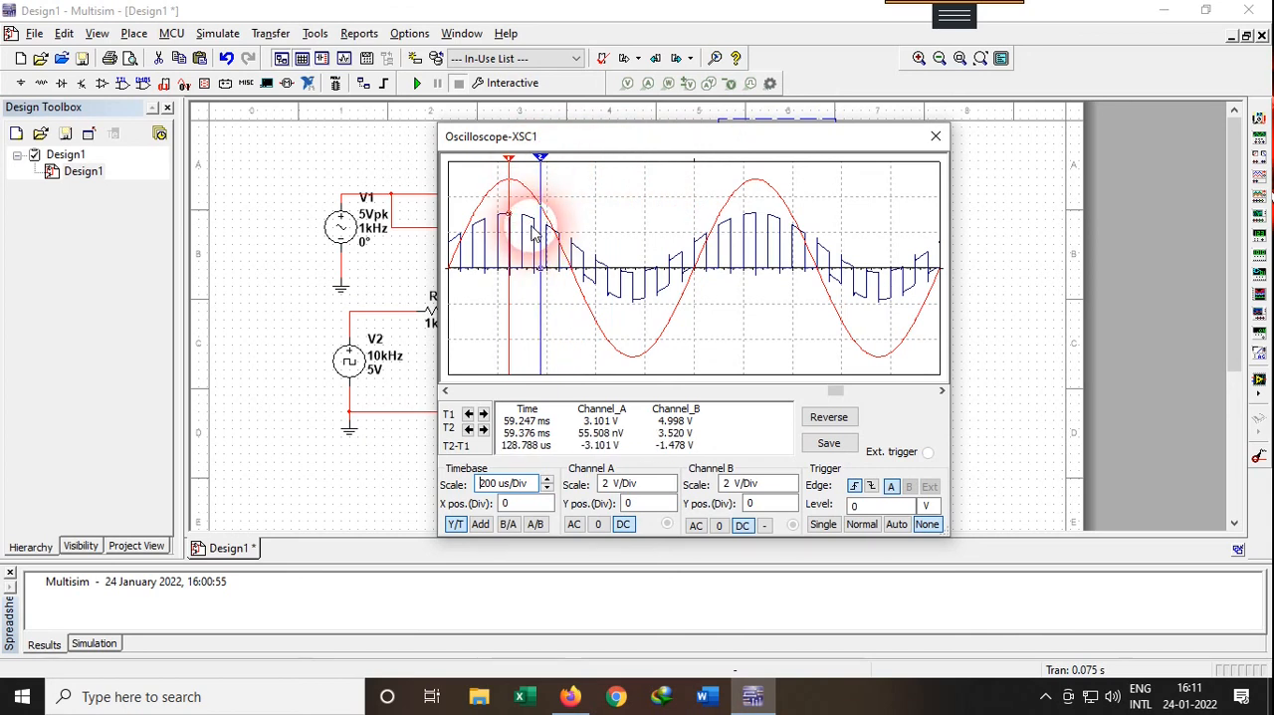
pyautogui.moveTo(541, 163); pyautogui.dragTo(535, 160)
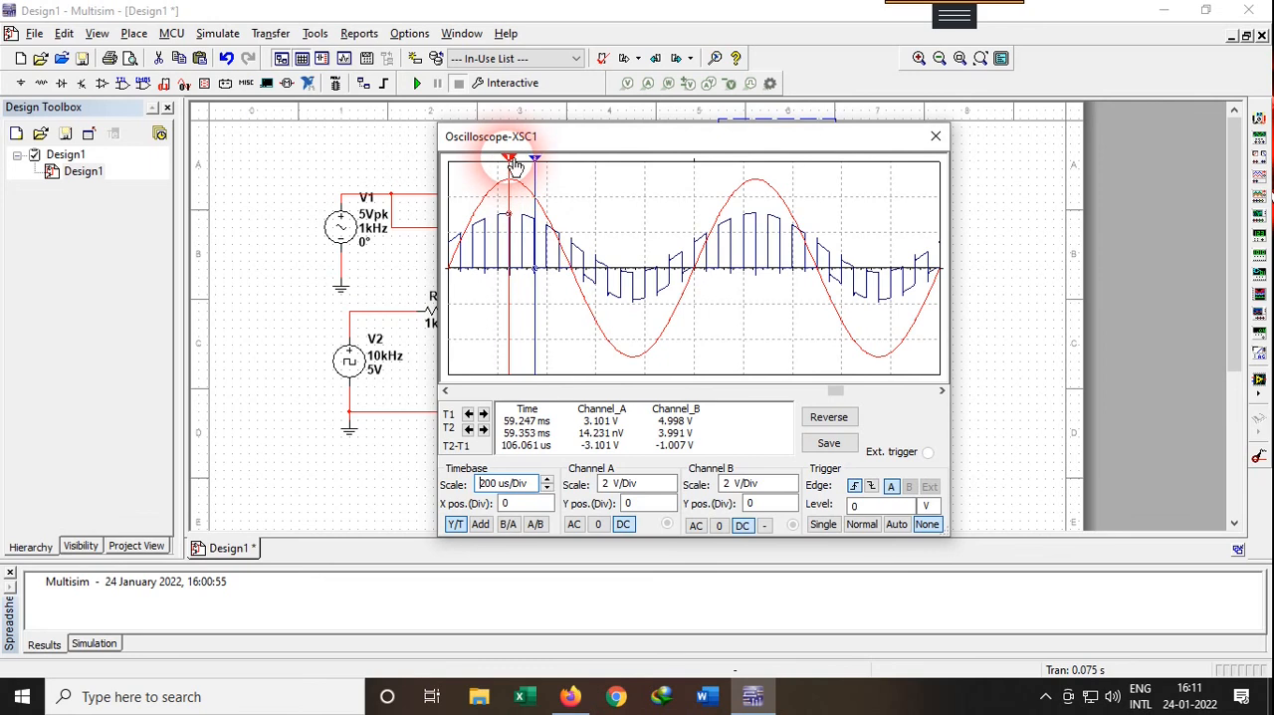
pyautogui.moveTo(511, 163); pyautogui.dragTo(528, 167)
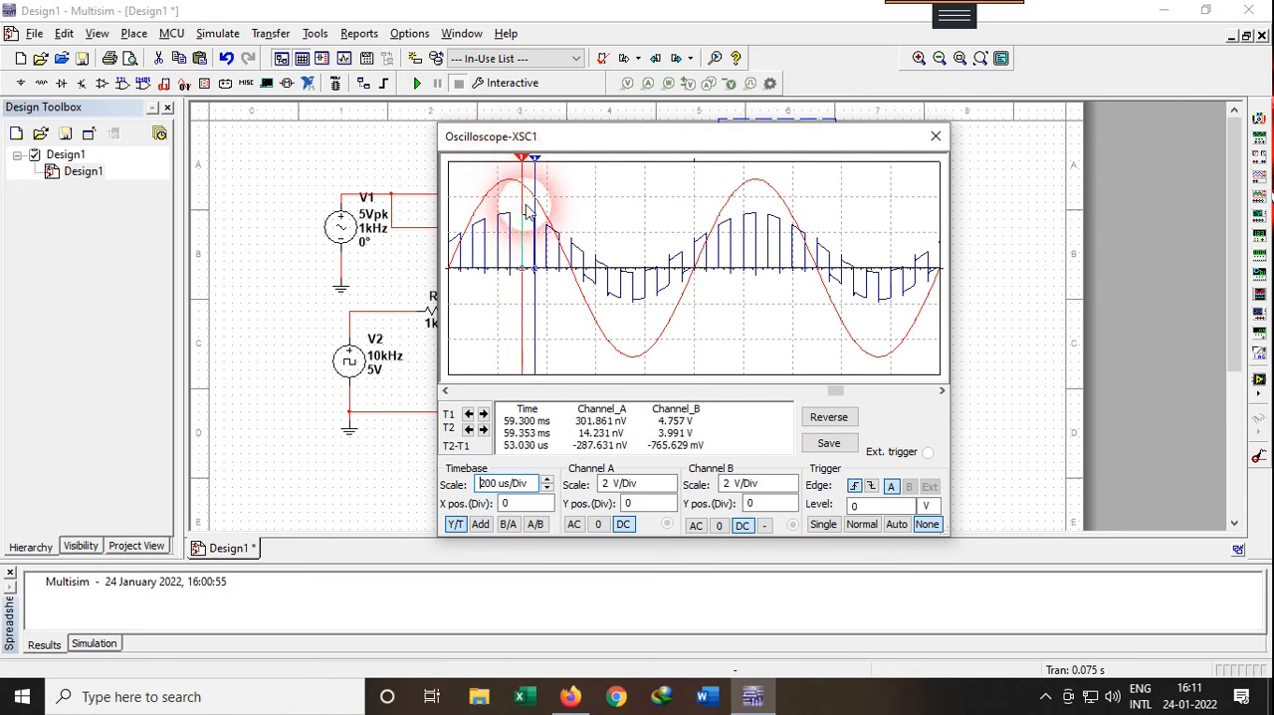
pyautogui.moveTo(543, 168); pyautogui.dragTo(540, 171)
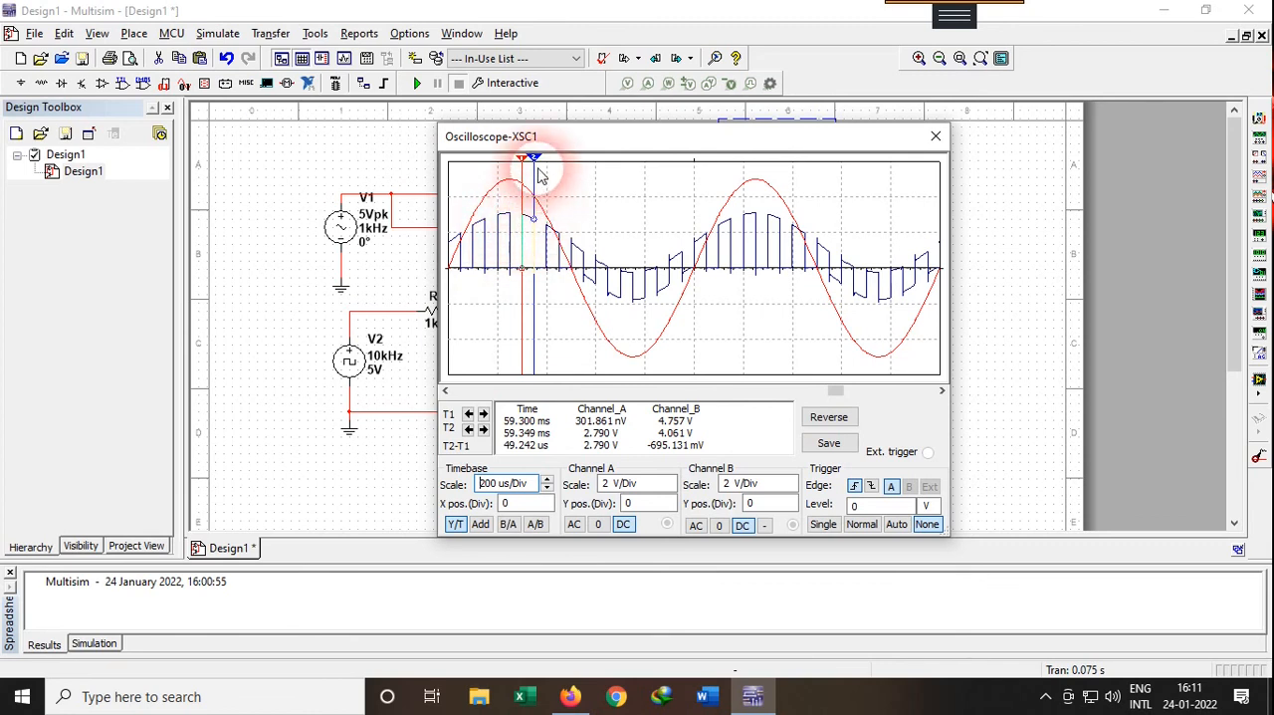
pyautogui.moveTo(531, 155); pyautogui.dragTo(516, 166)
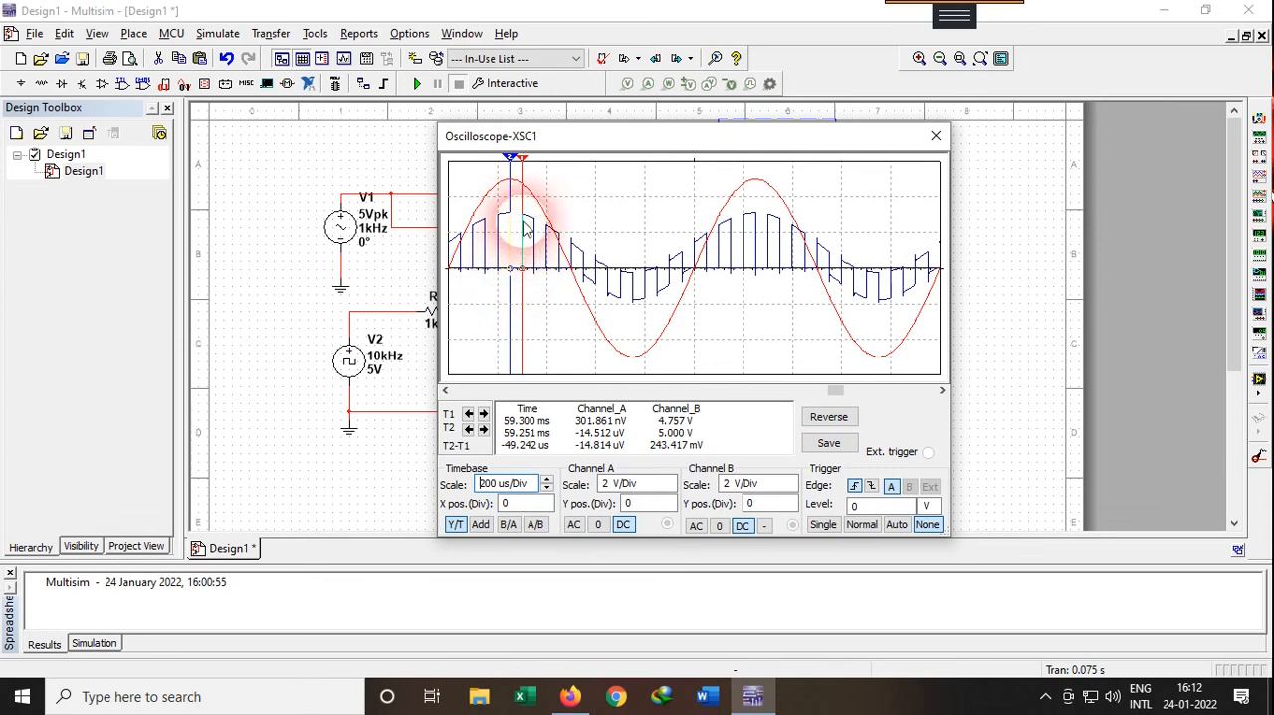
# Close the oscilloscope display and delete the circuit's signal wires to channels A and B
pyautogui.click(936, 138)
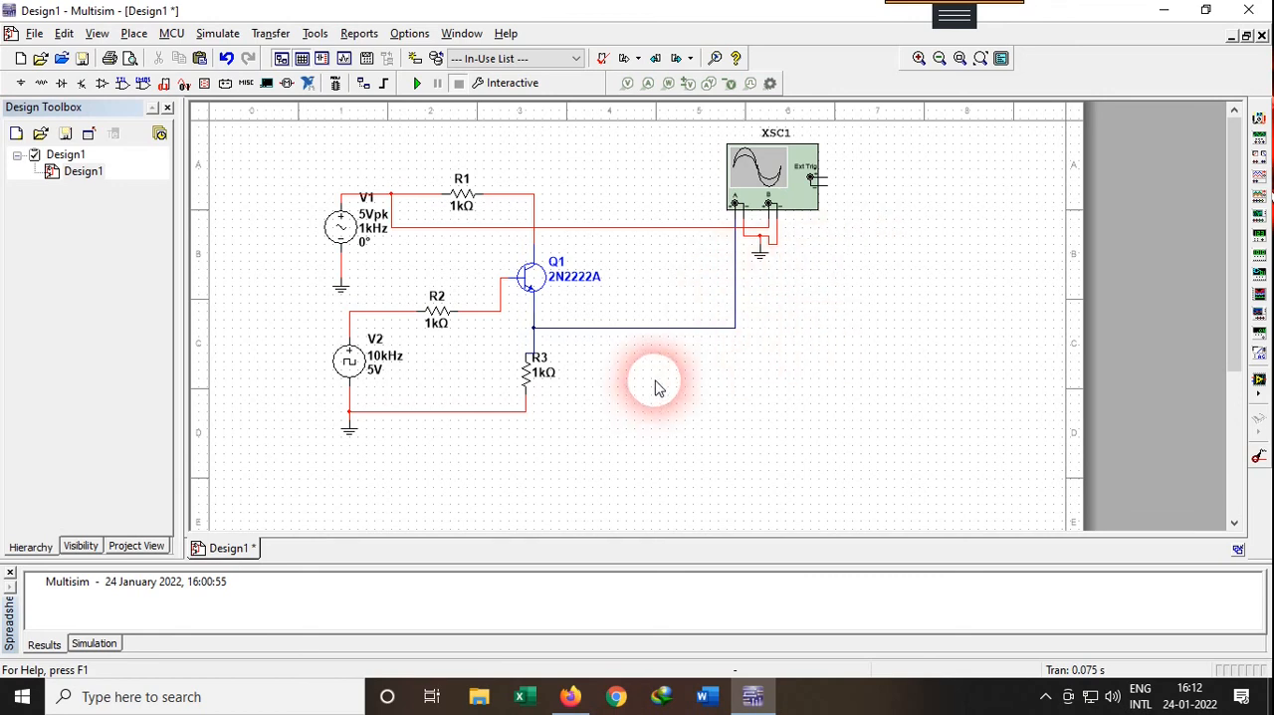
pyautogui.click(649, 327)
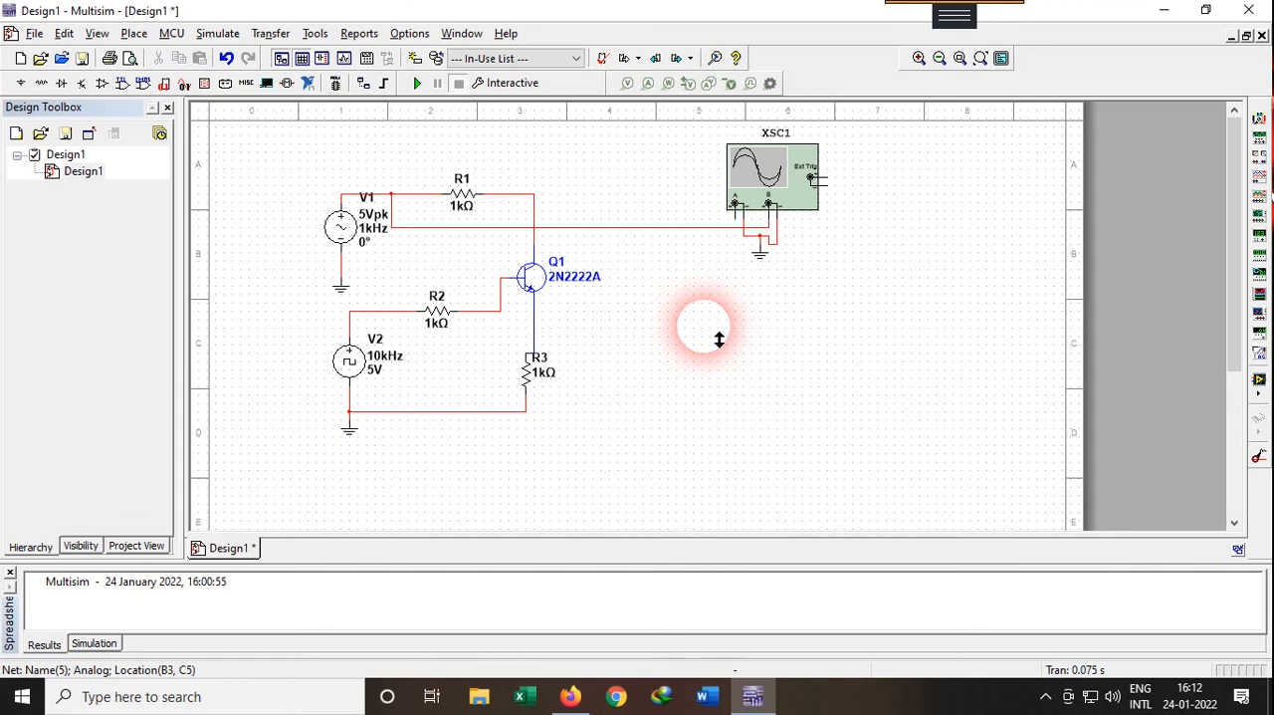
pyautogui.click(686, 229)
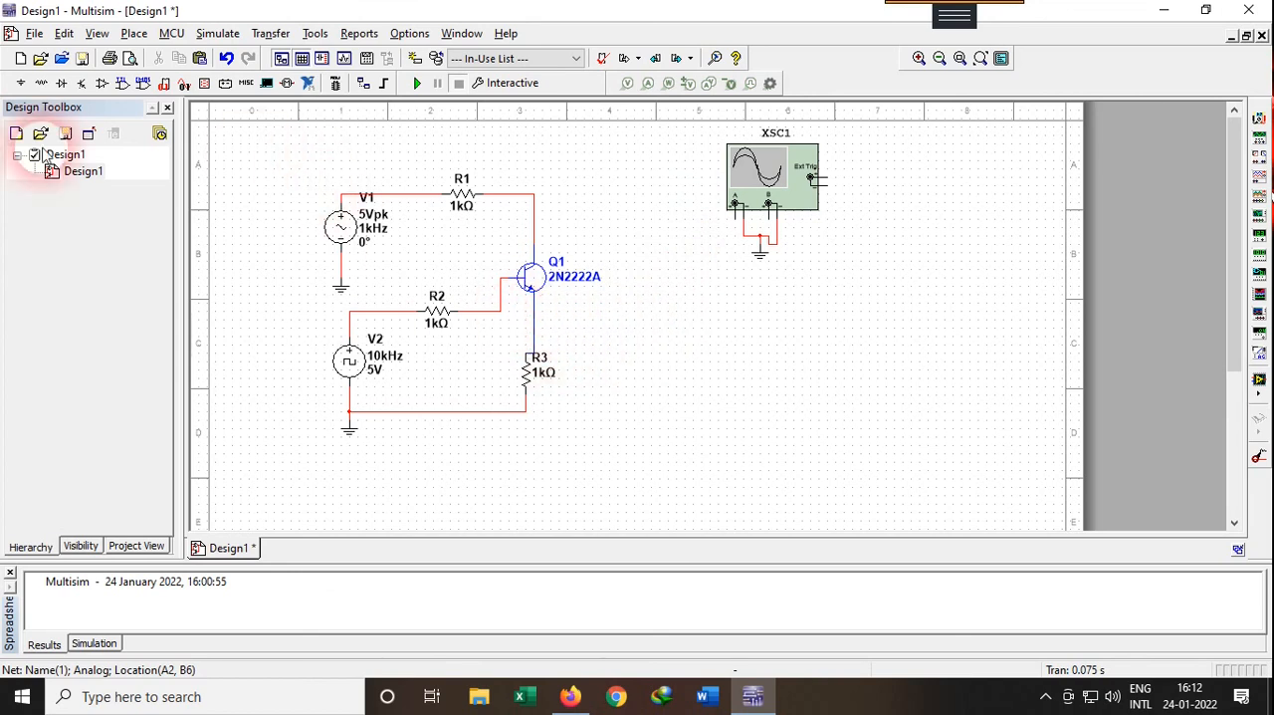
# Place a 0.01 µF capacitor from the Basic group's CAPACITOR family beside resistor R3
pyautogui.click(18, 85)
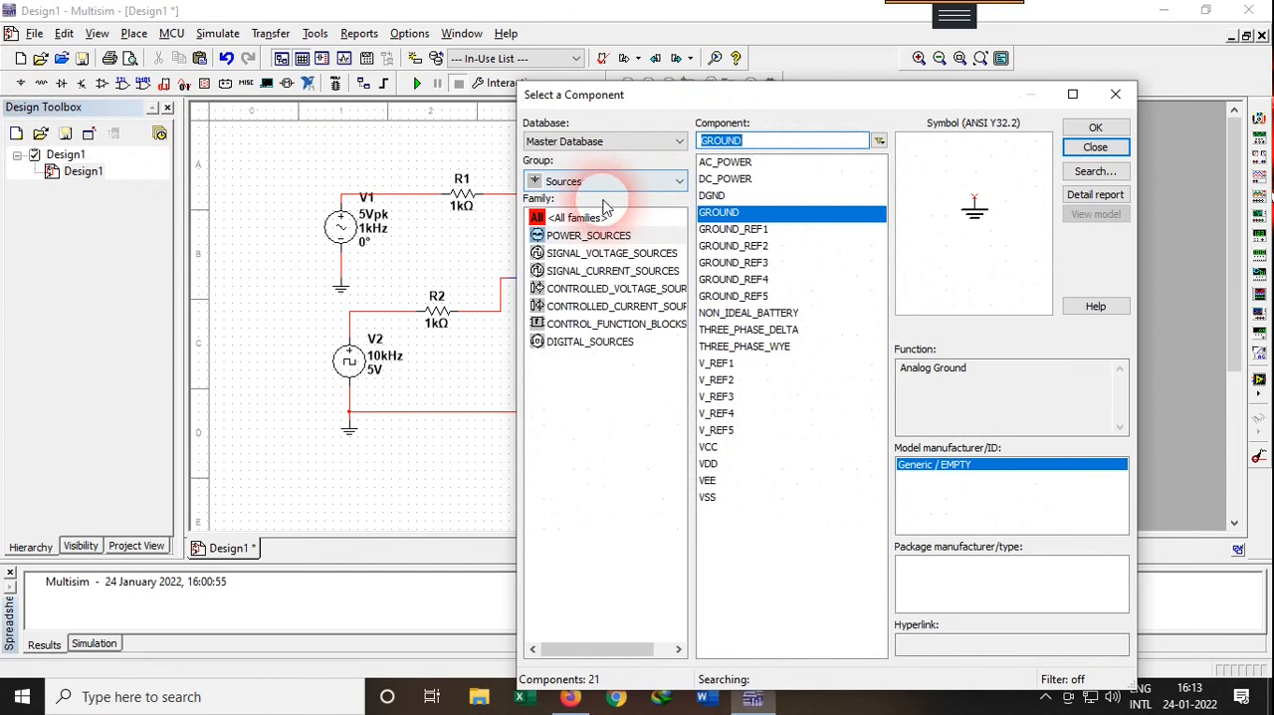
pyautogui.click(647, 180)
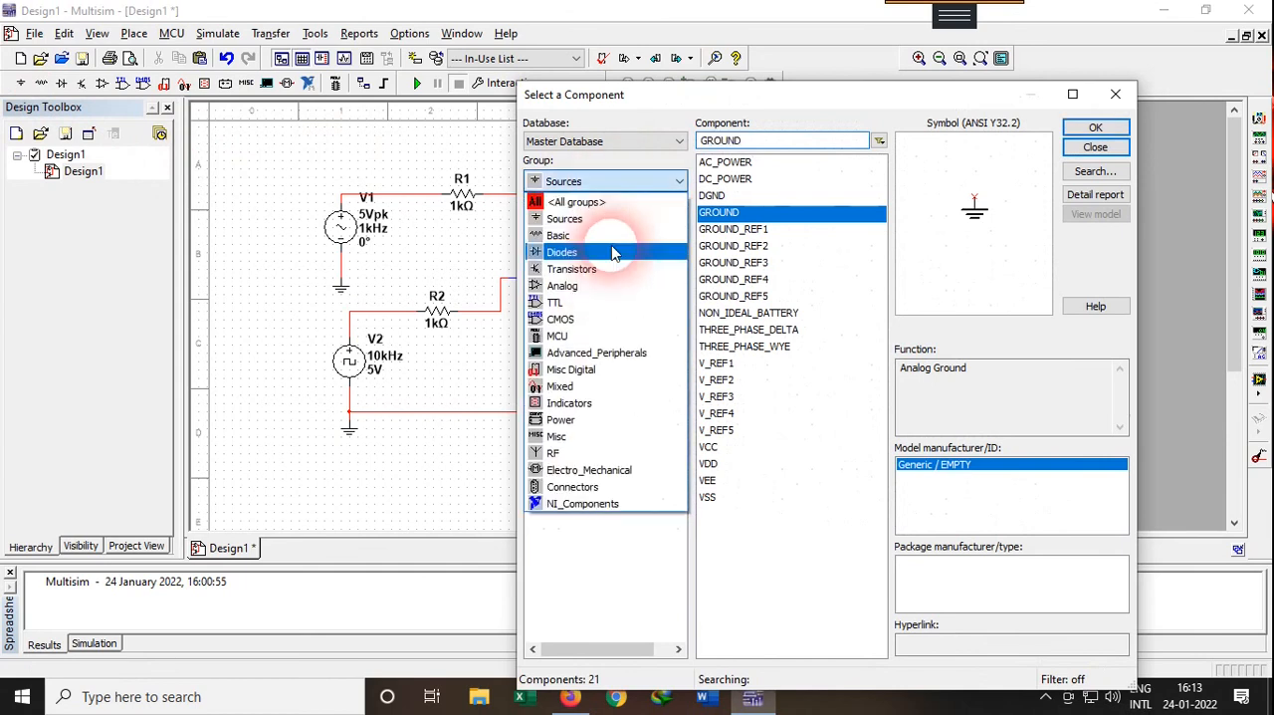
pyautogui.click(559, 235)
pyautogui.click(596, 413)
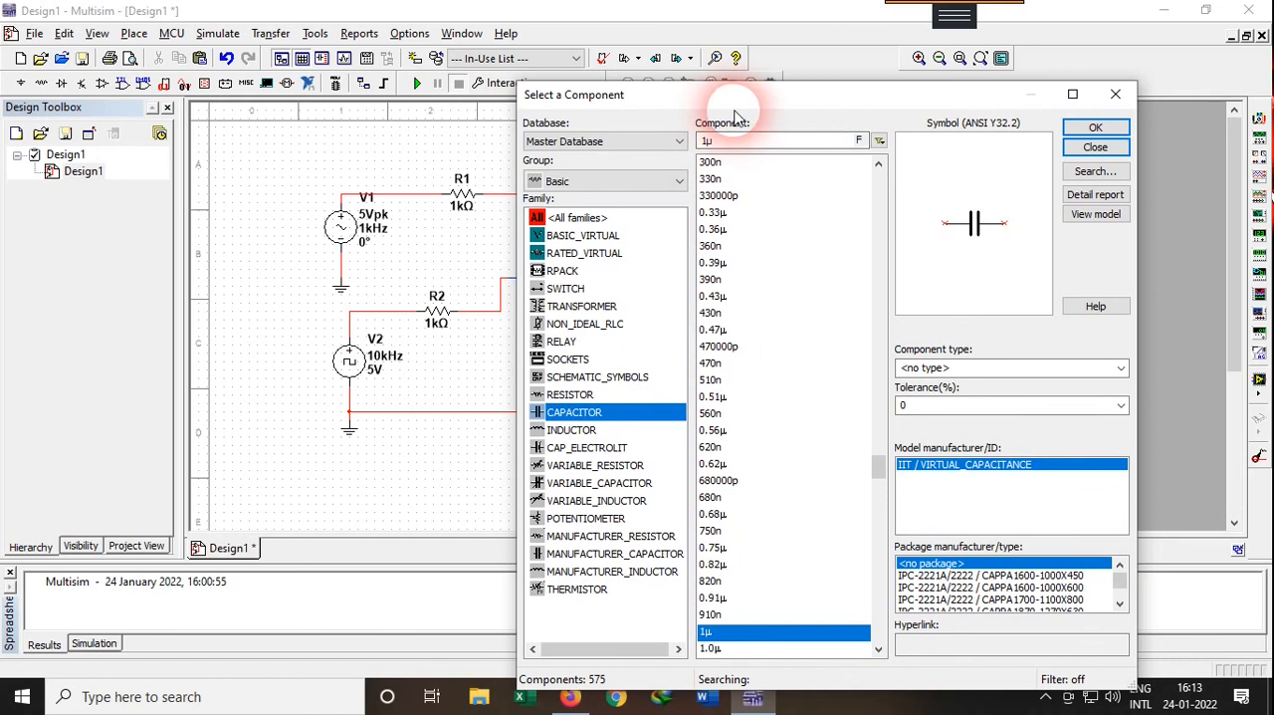
pyautogui.click(709, 138)
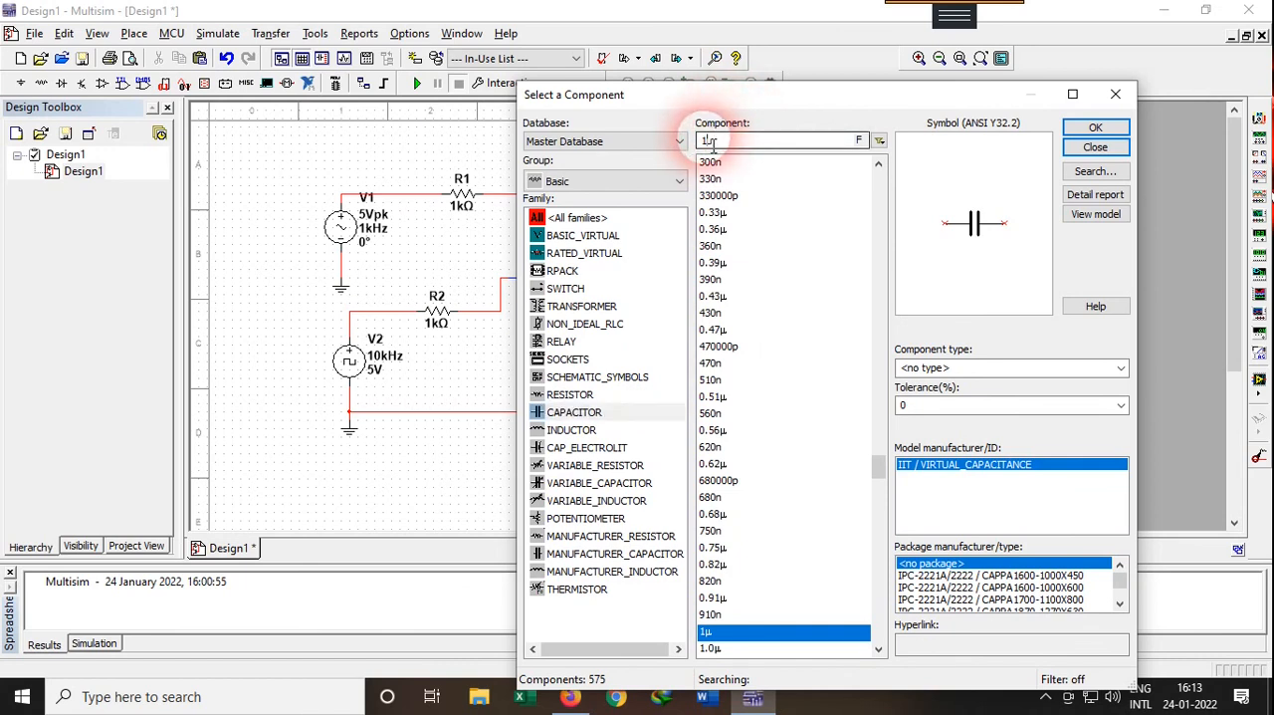
pyautogui.write('0.0')
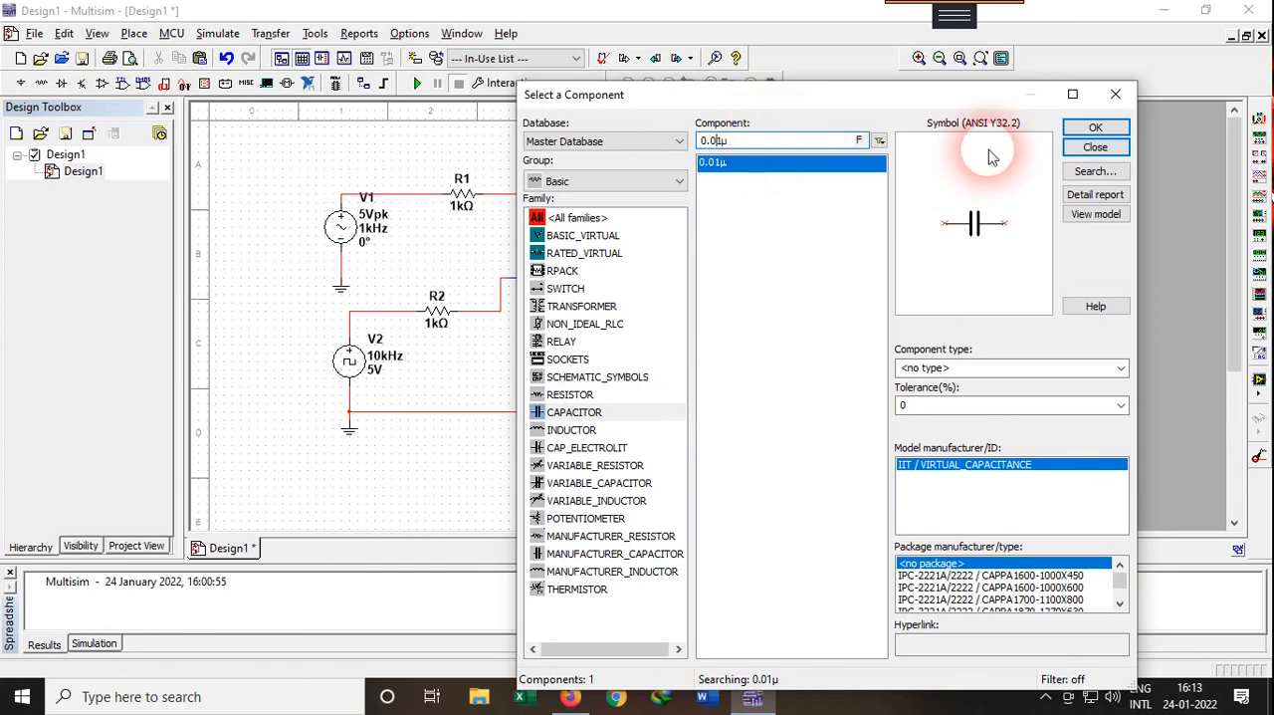
pyautogui.click(1095, 127)
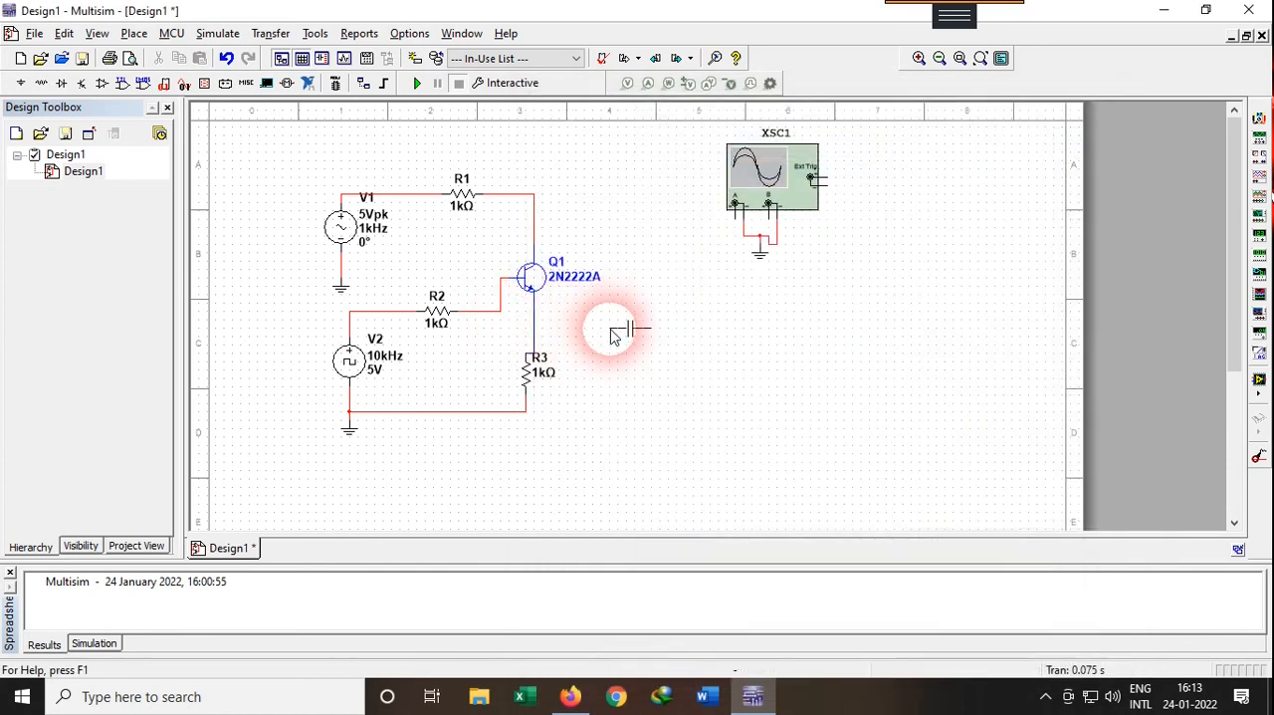
pyautogui.click(638, 350)
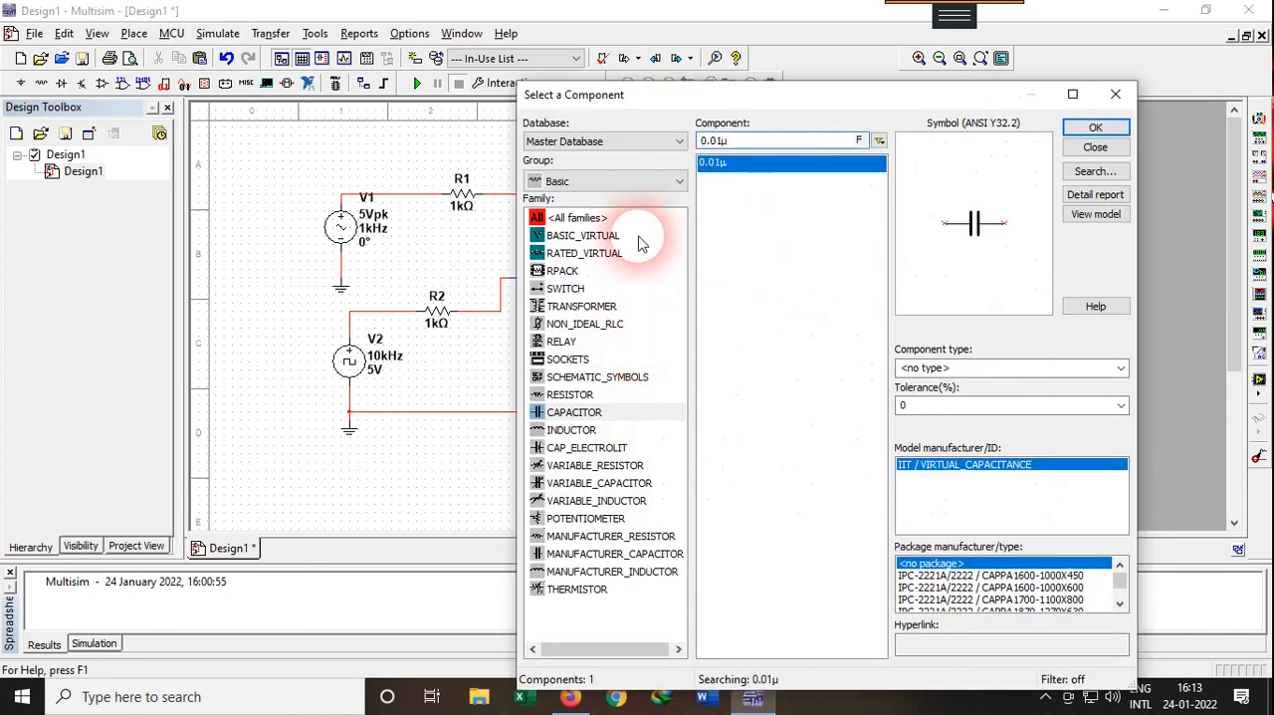
# Close the component browser and place a copy of the 1 kΩ resistor R2 above capacitor C1
pyautogui.click(1095, 147)
pyautogui.click(445, 316)
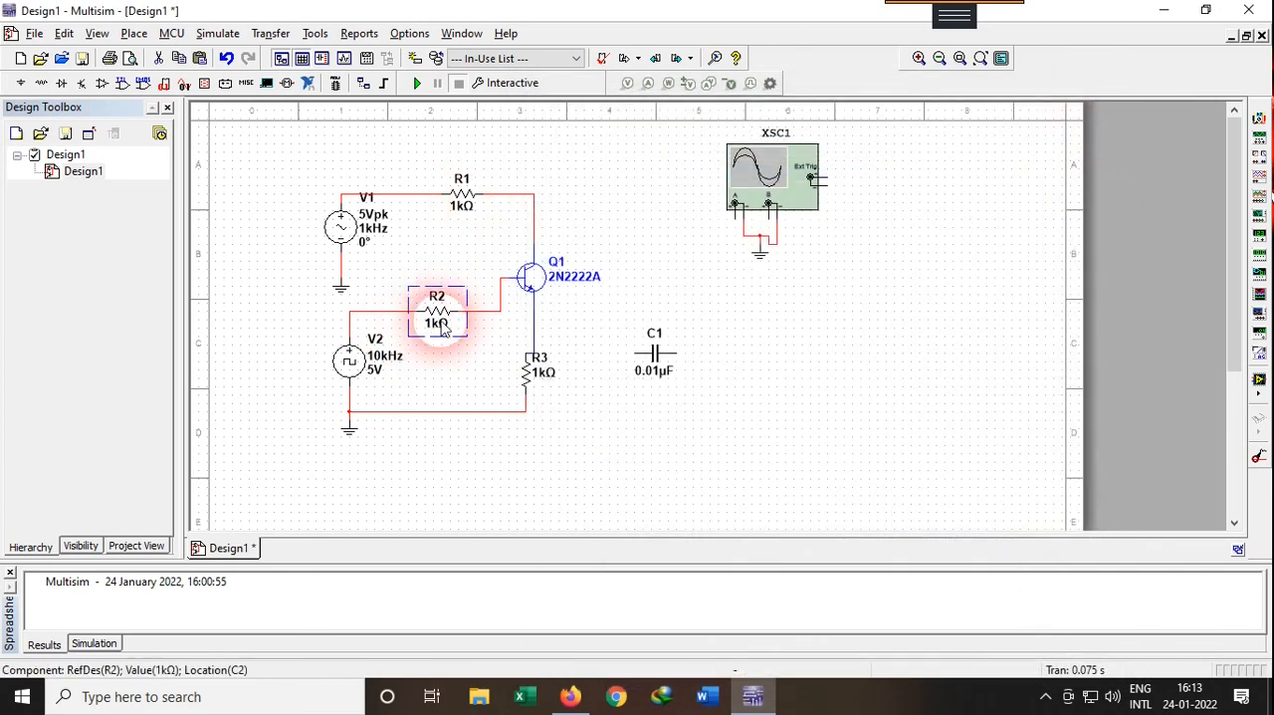
pyautogui.click(605, 315)
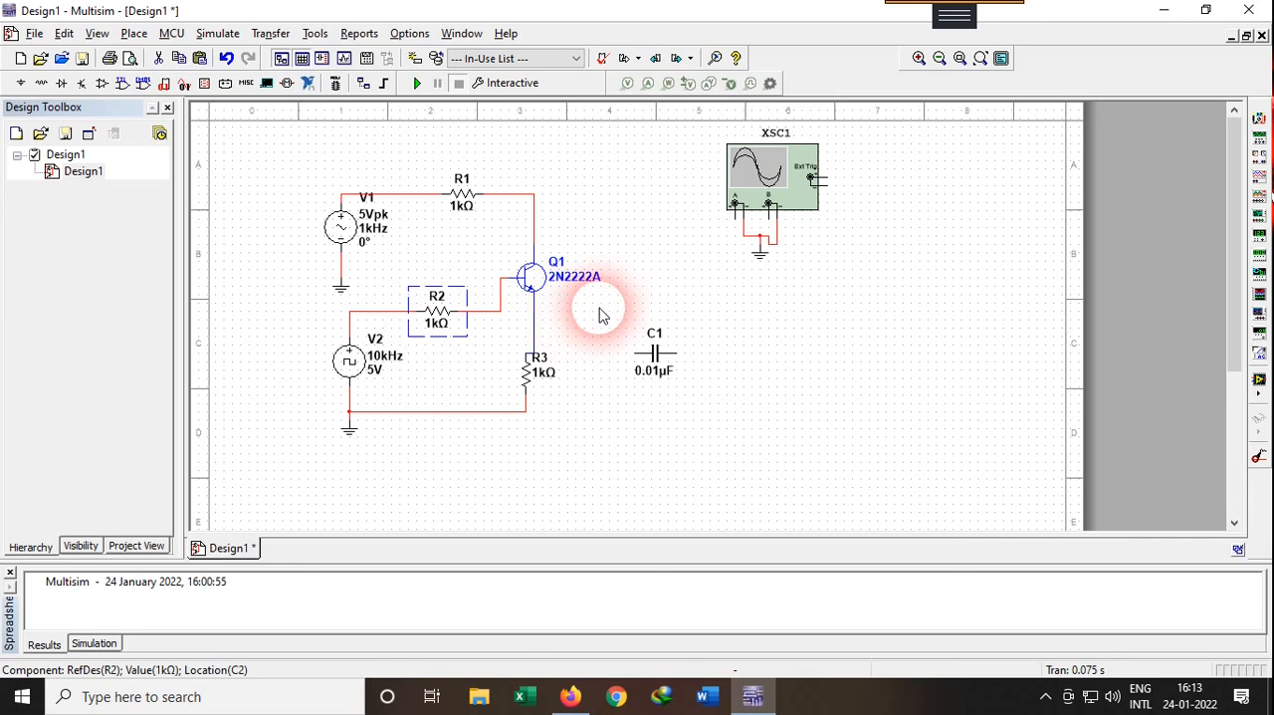
pyautogui.click(670, 292)
pyautogui.hotkey('ctrl', 'v')
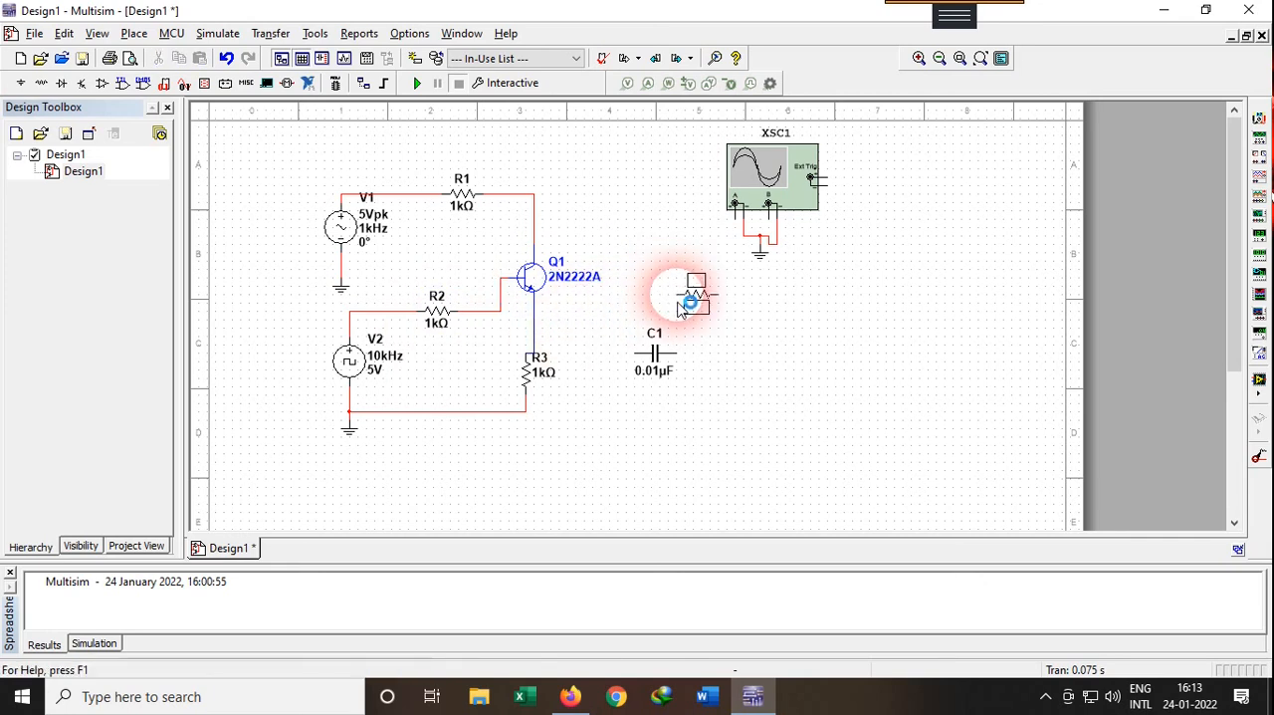
pyautogui.click(652, 317)
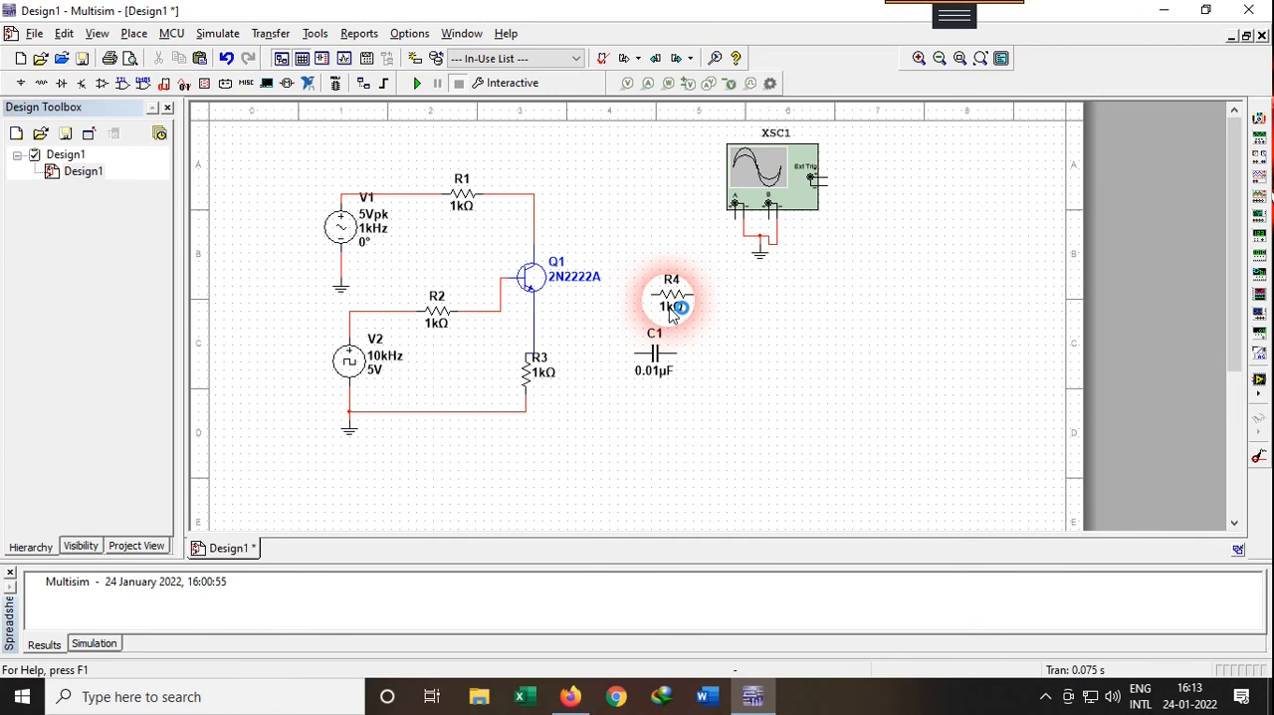
pyautogui.click(674, 303)
# Rotate capacitor C1 to vertical and shift it to the right below the copied resistor R4
pyautogui.click(653, 371)
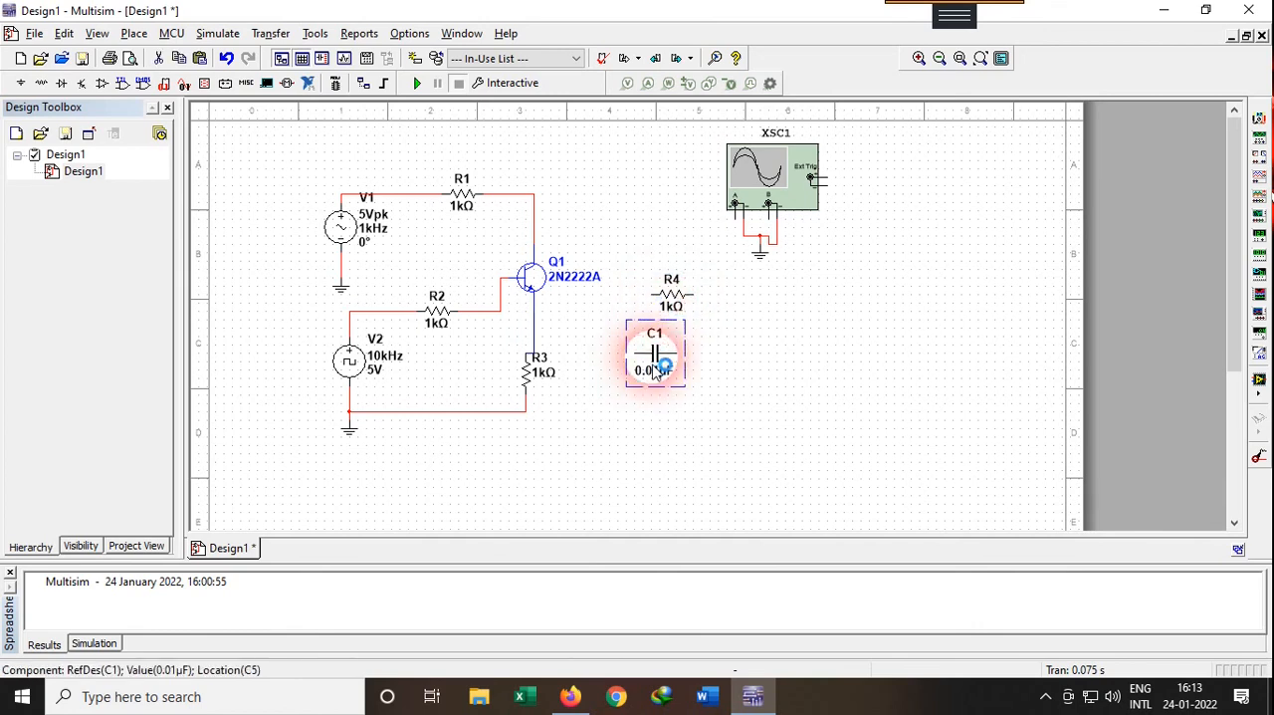
pyautogui.rightClick(654, 371)
pyautogui.click(755, 149)
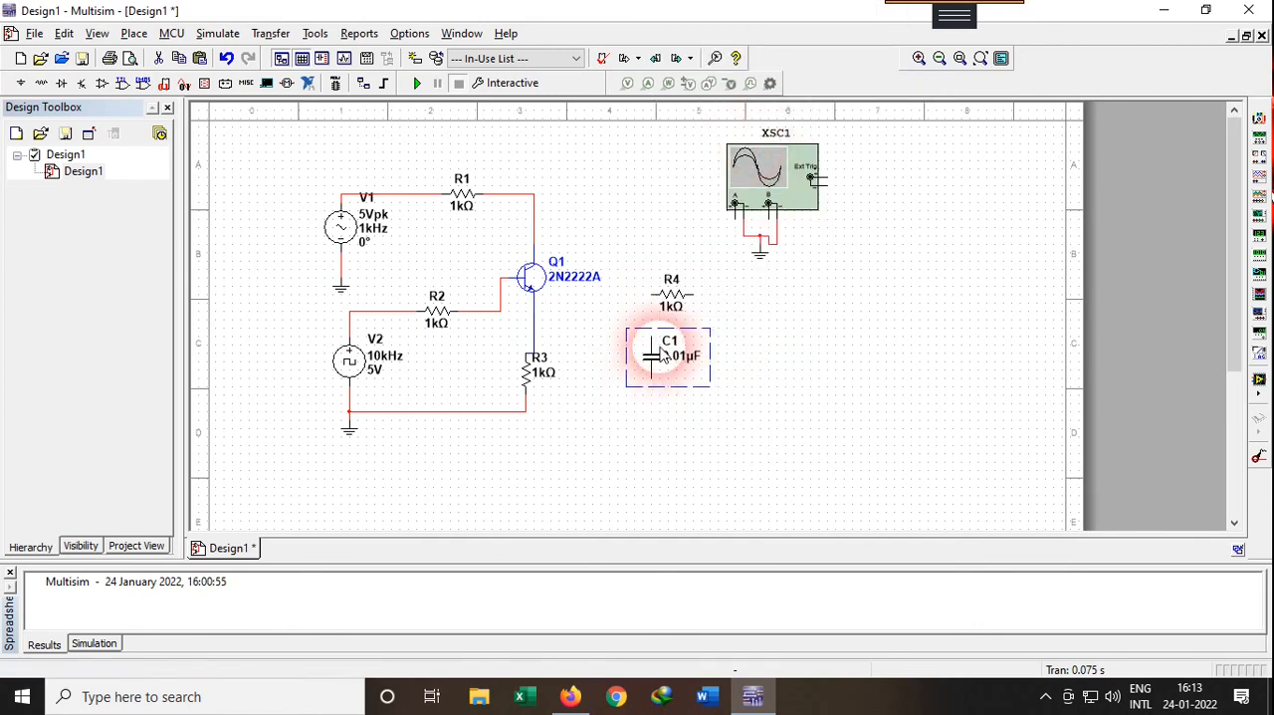
pyautogui.moveTo(659, 349); pyautogui.dragTo(699, 349)
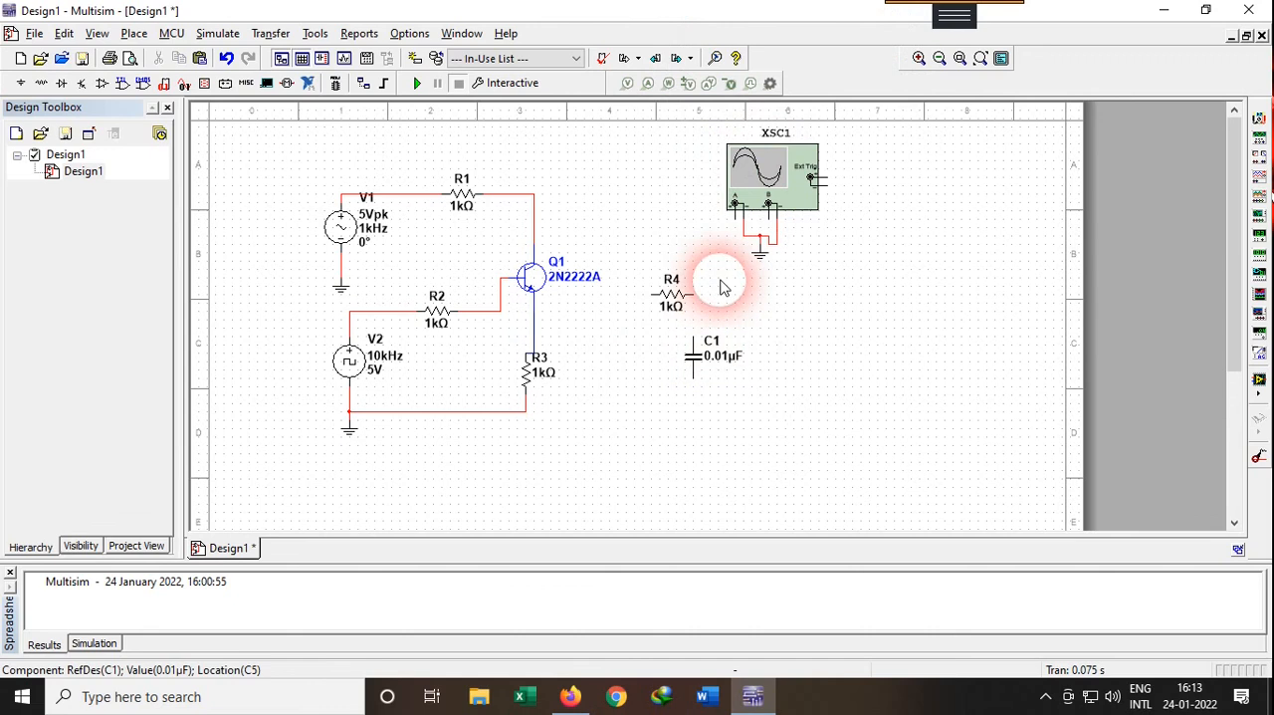
# Reposition R4 between Q1's emitter line and C1, and bring C1 closer to the resistor's right end
pyautogui.click(672, 292)
pyautogui.moveTo(672, 292); pyautogui.dragTo(619, 323)
pyautogui.click(746, 313)
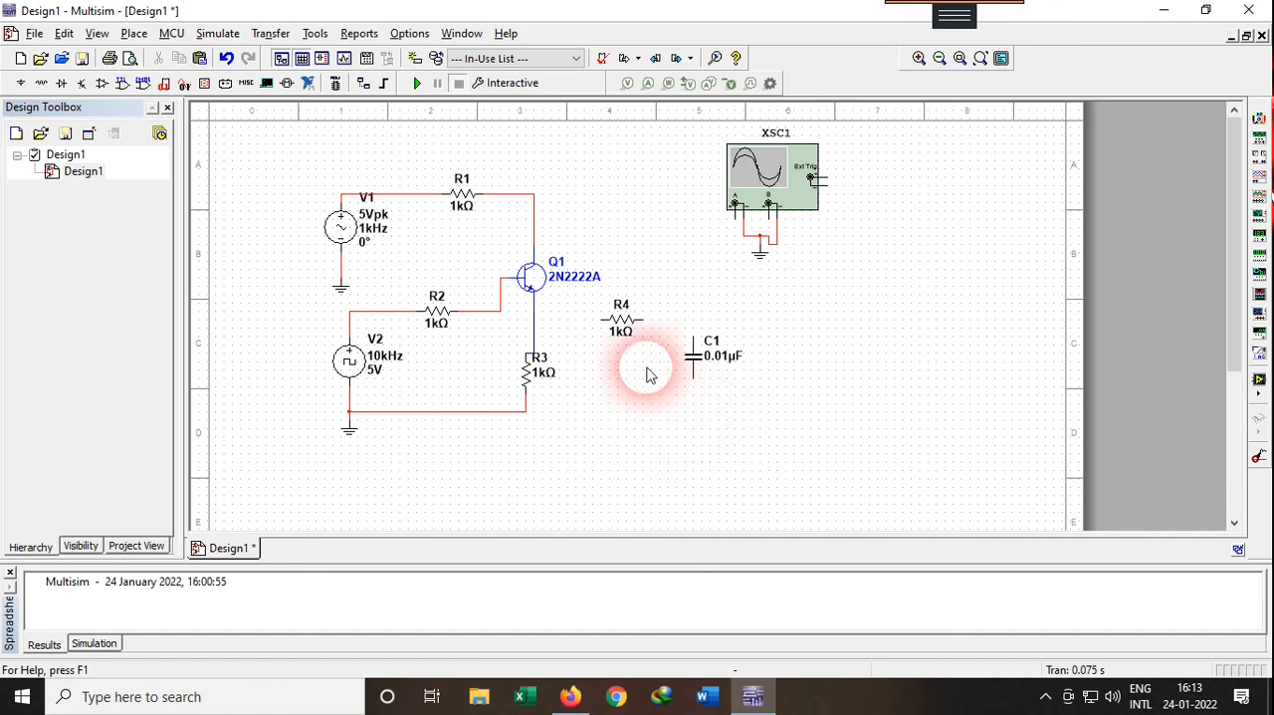
pyautogui.click(696, 365)
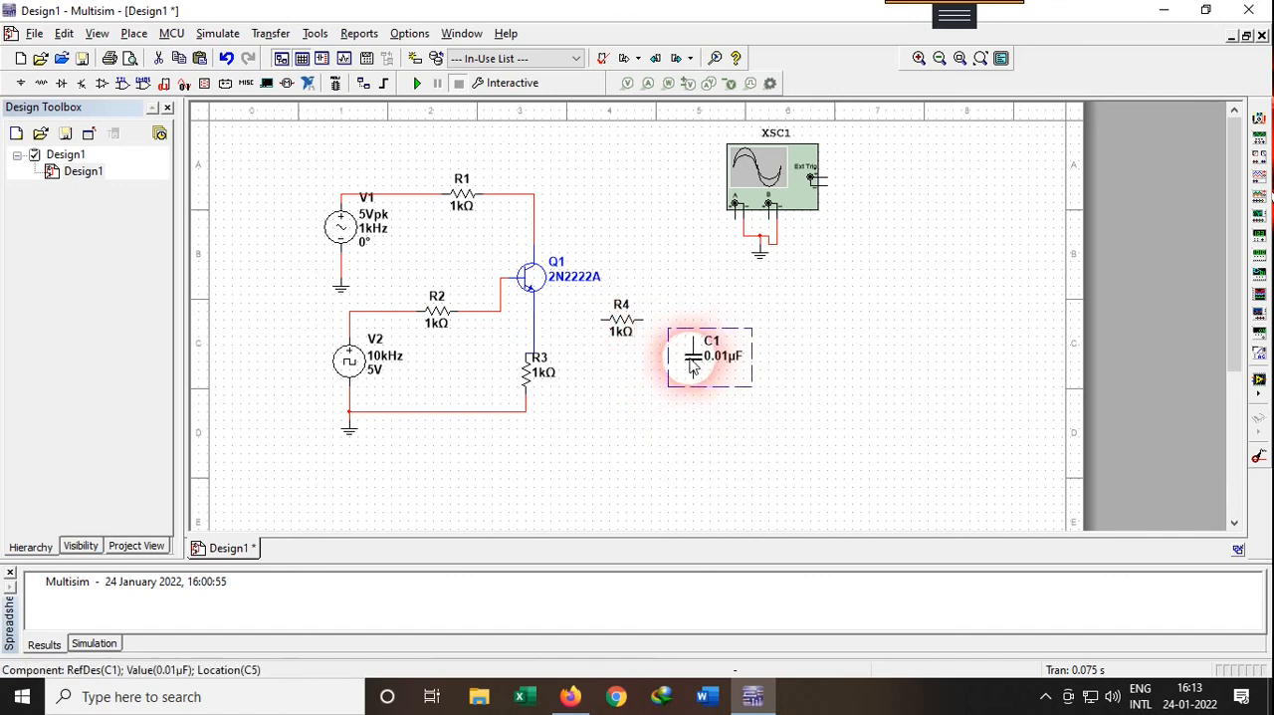
pyautogui.moveTo(696, 366); pyautogui.dragTo(677, 361)
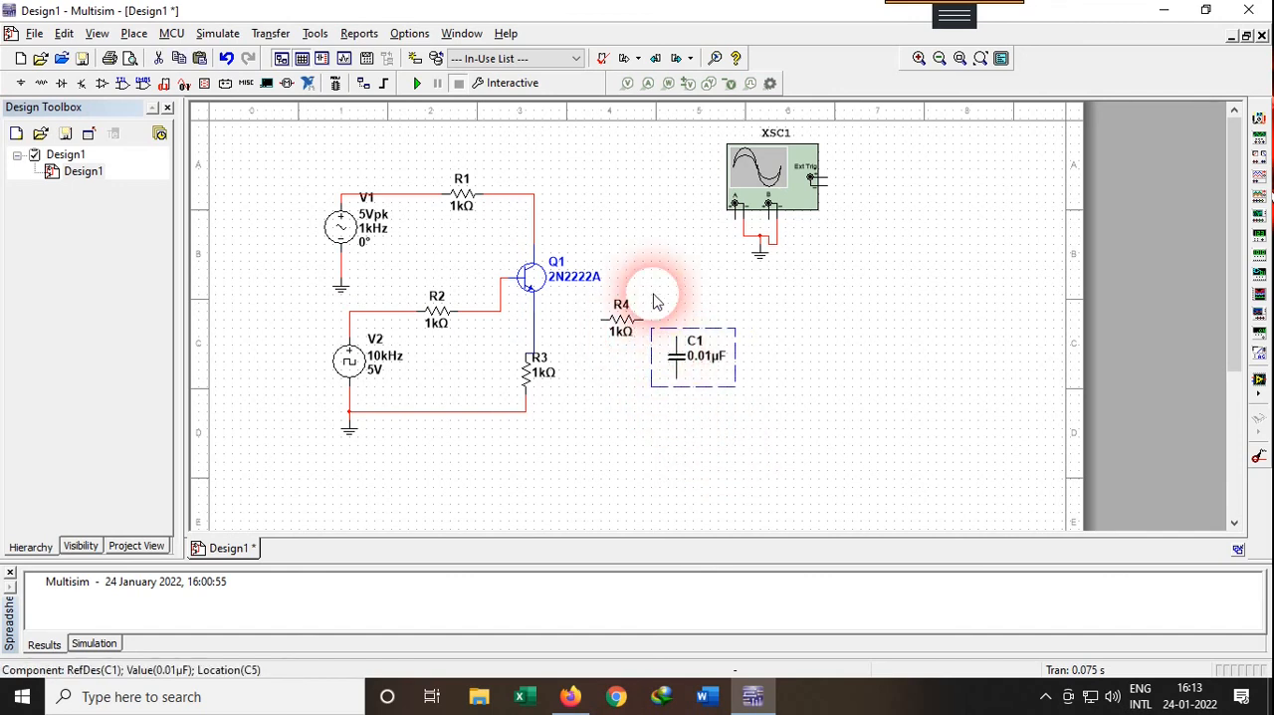
pyautogui.click(652, 312)
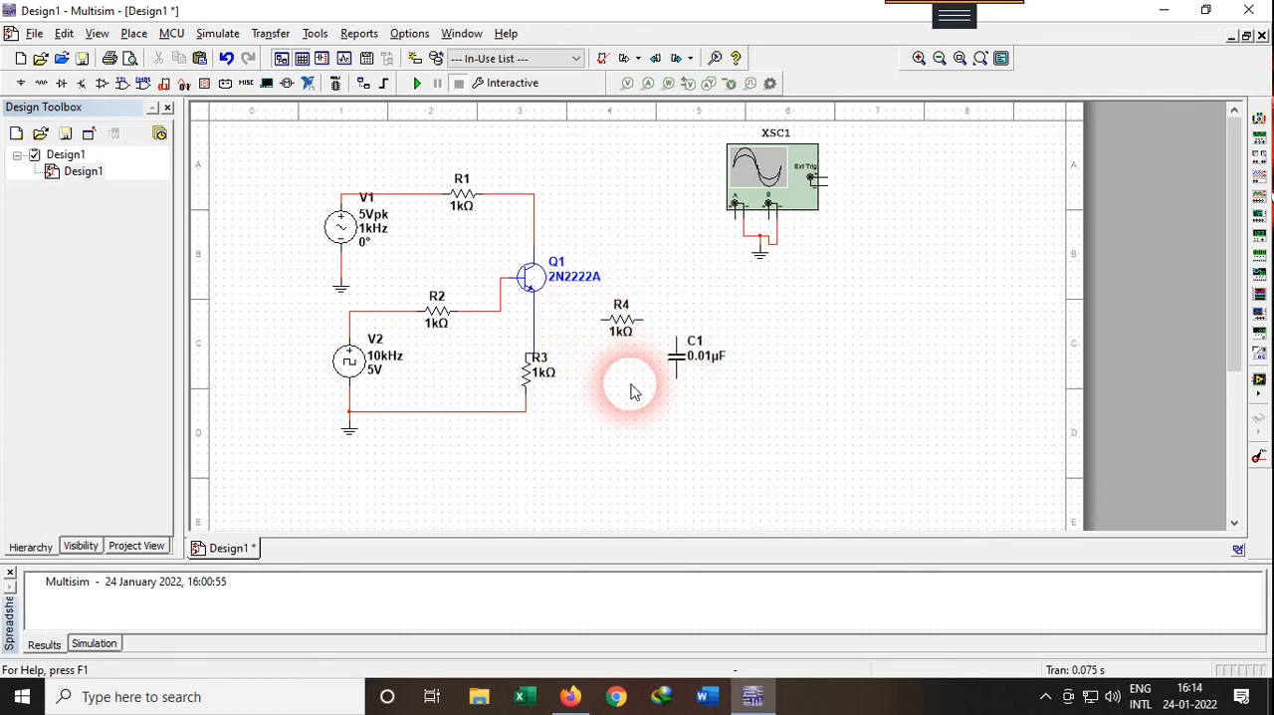
# Duplicate R4 and C1 together and place the copies to the right of the originals, below the oscilloscope
pyautogui.click(601, 309)
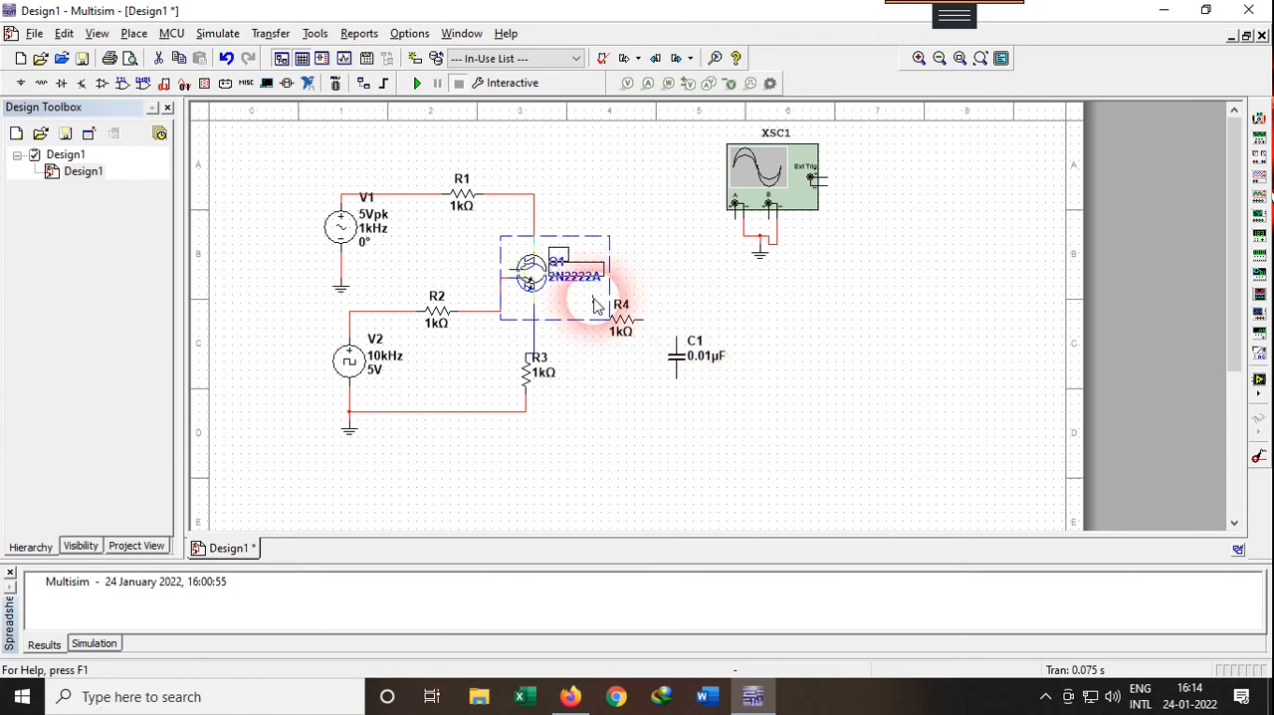
pyautogui.click(647, 265)
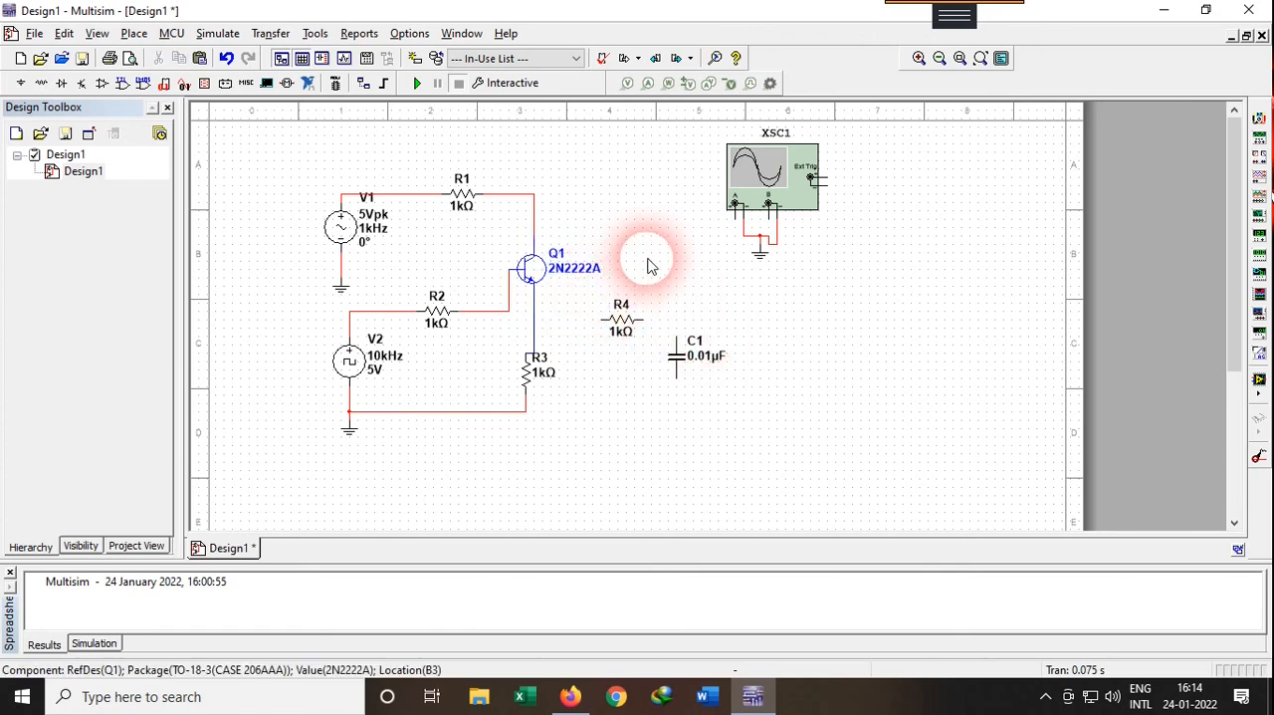
pyautogui.click(595, 308)
pyautogui.click(740, 394)
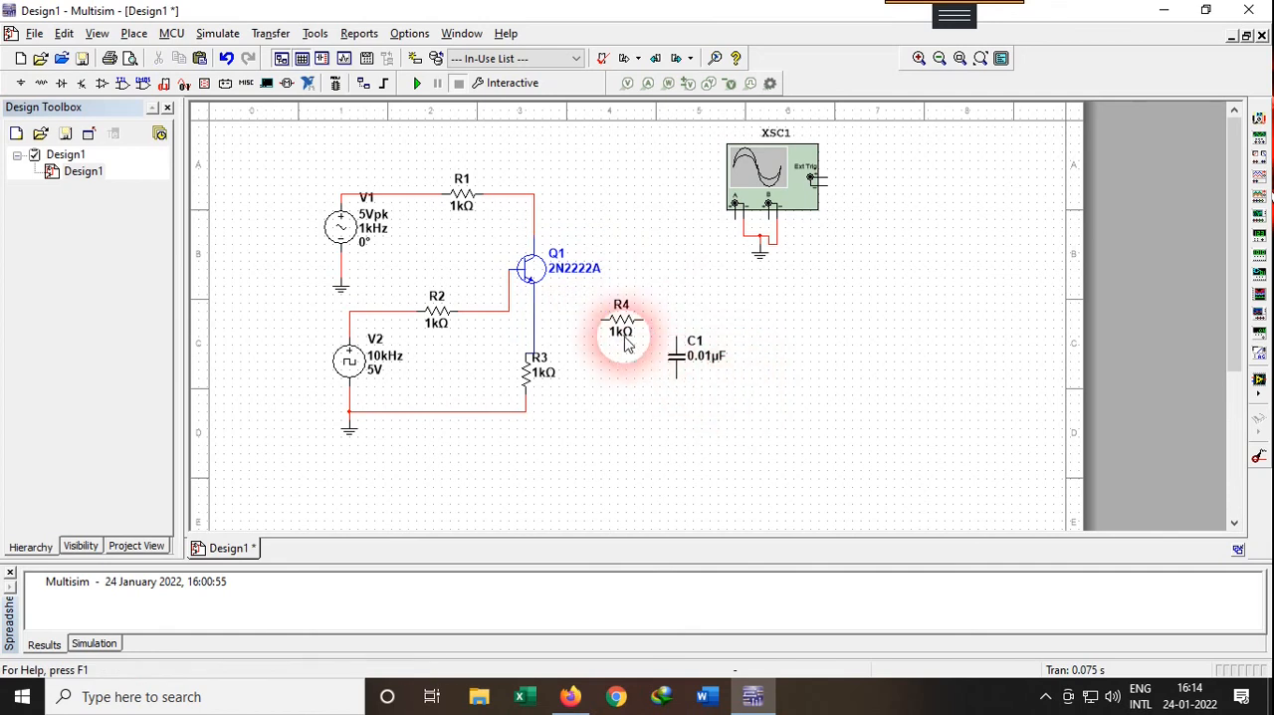
pyautogui.moveTo(626, 343); pyautogui.dragTo(602, 309)
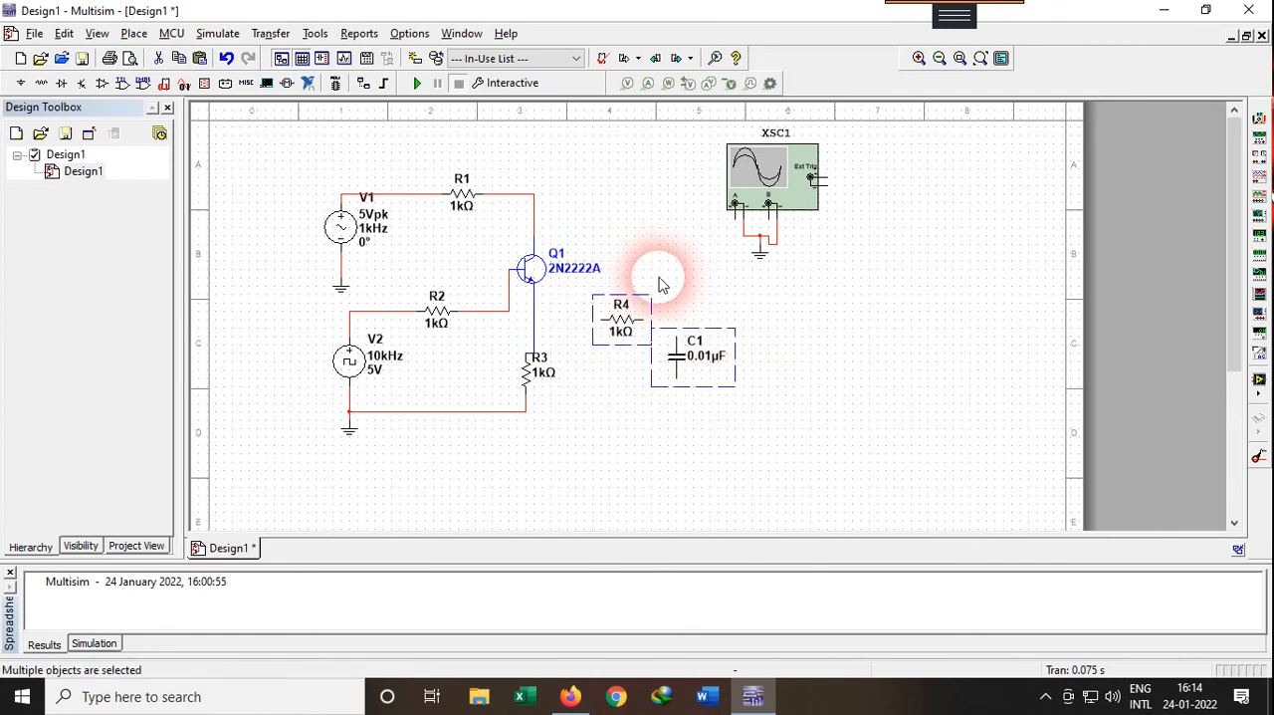
pyautogui.hotkey('ctrl', 'v')
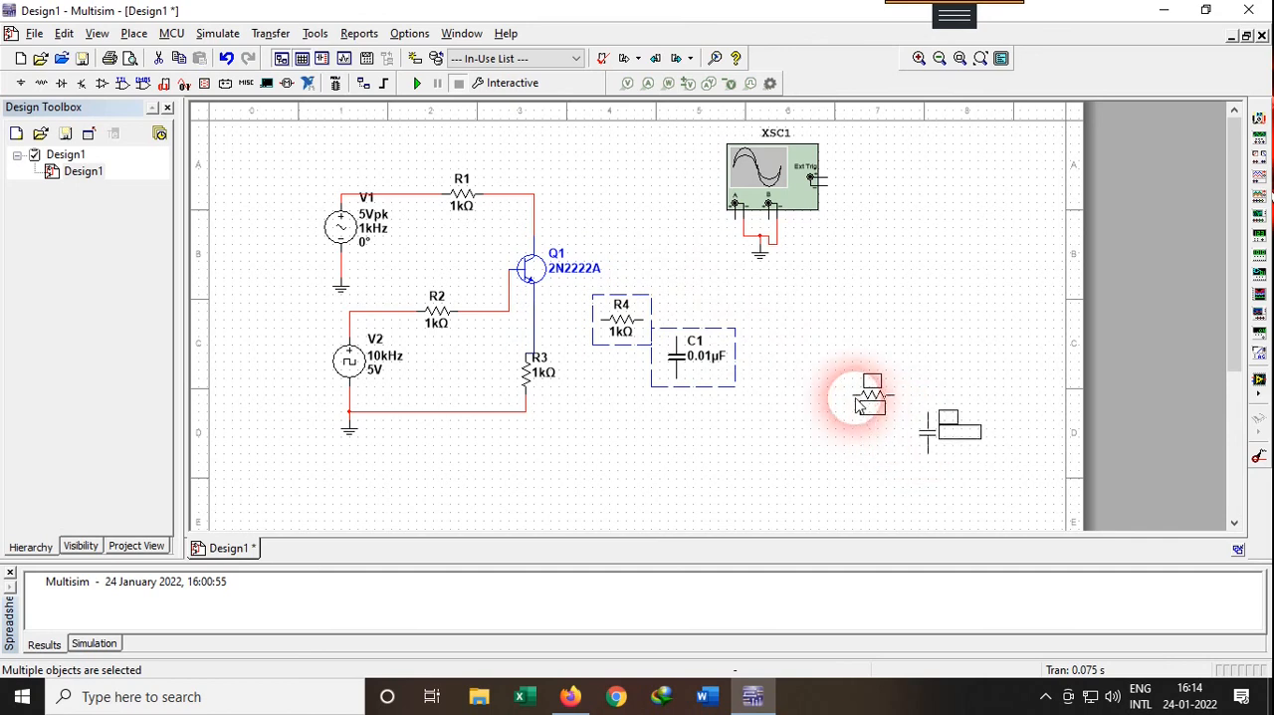
pyautogui.click(765, 320)
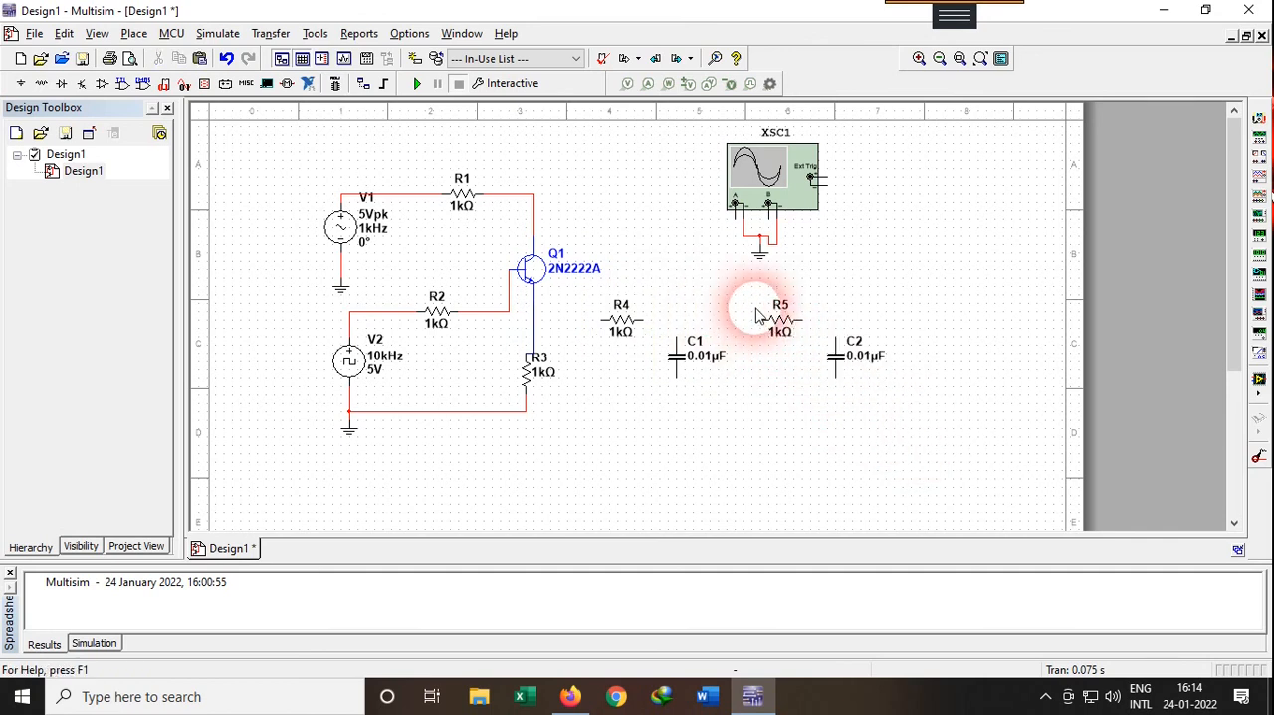
# Wire R4's left end to Q1's emitter line and its right end to the upper pin of C1
pyautogui.click(602, 319)
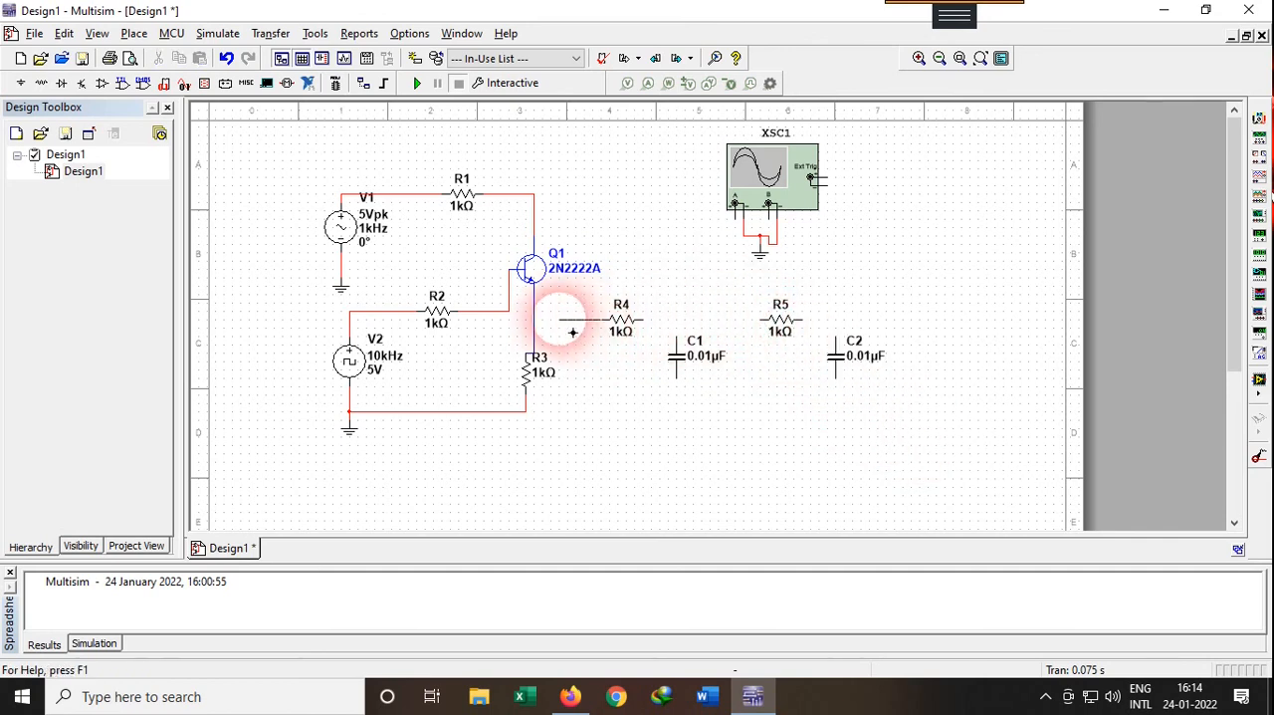
pyautogui.click(535, 319)
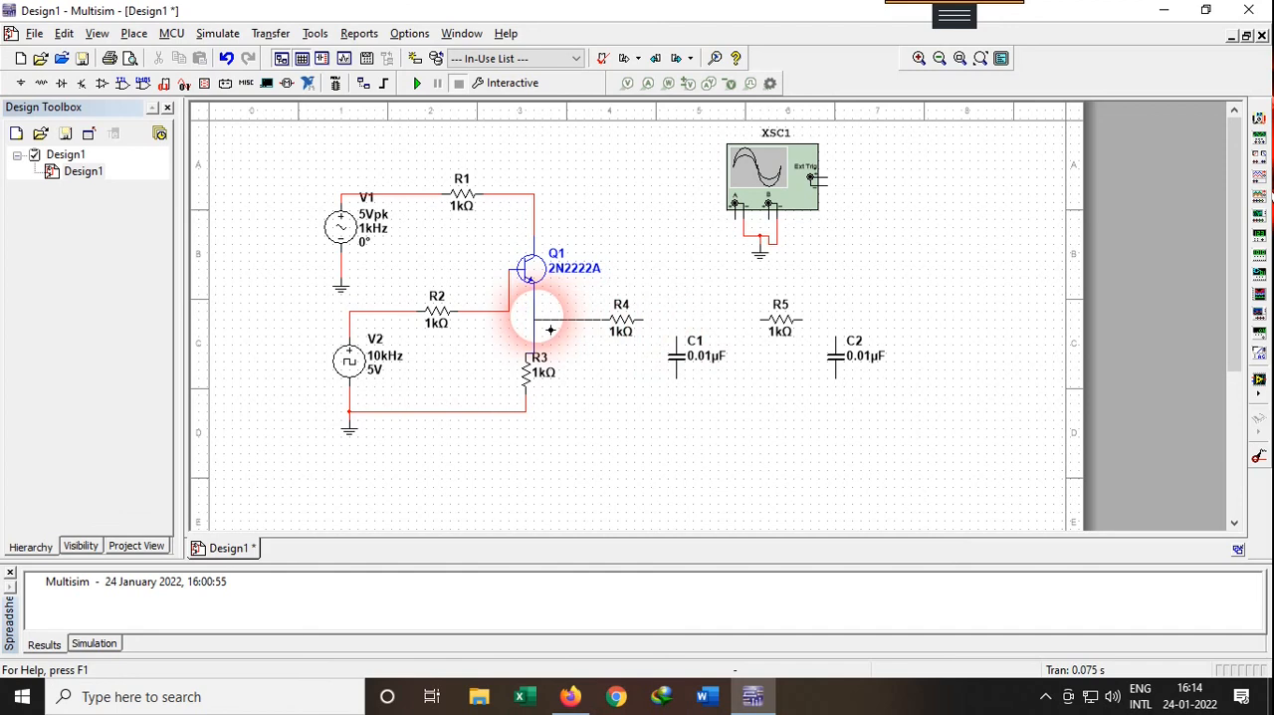
pyautogui.click(643, 320)
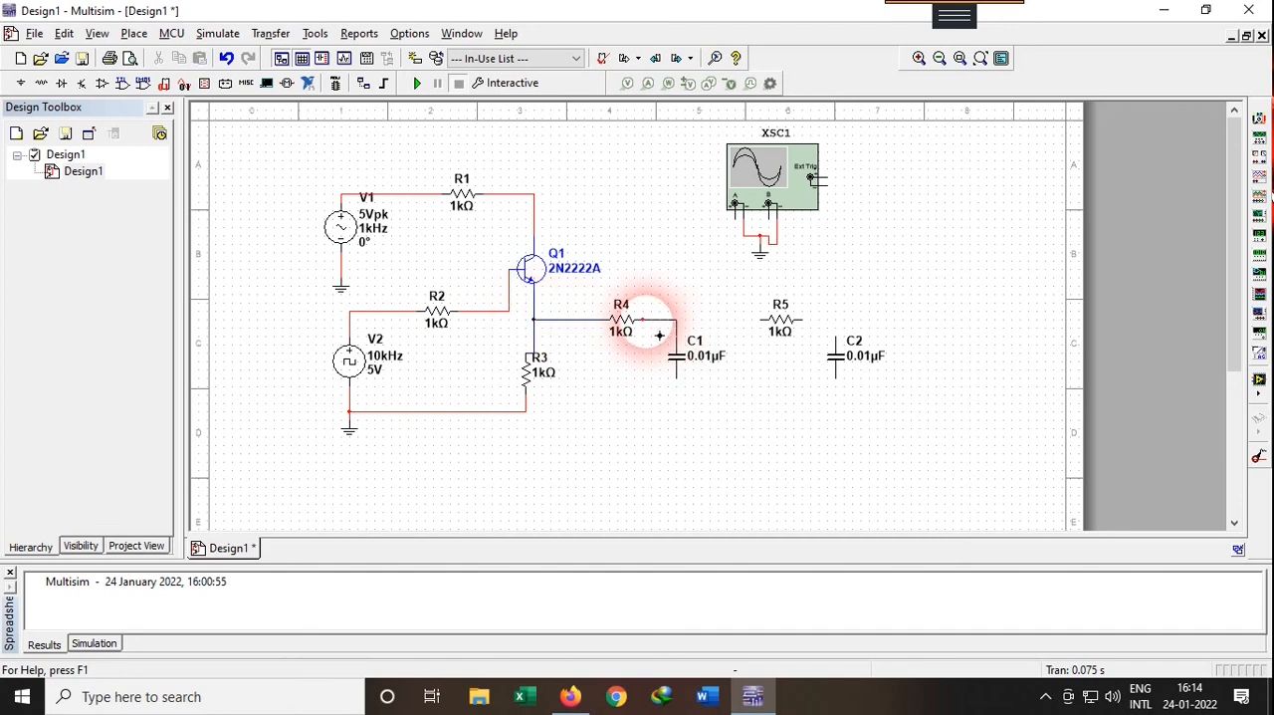
# Wire R5's left end to the R4–C1 junction and its right end to the upper pin of C2
pyautogui.click(762, 319)
pyautogui.click(680, 320)
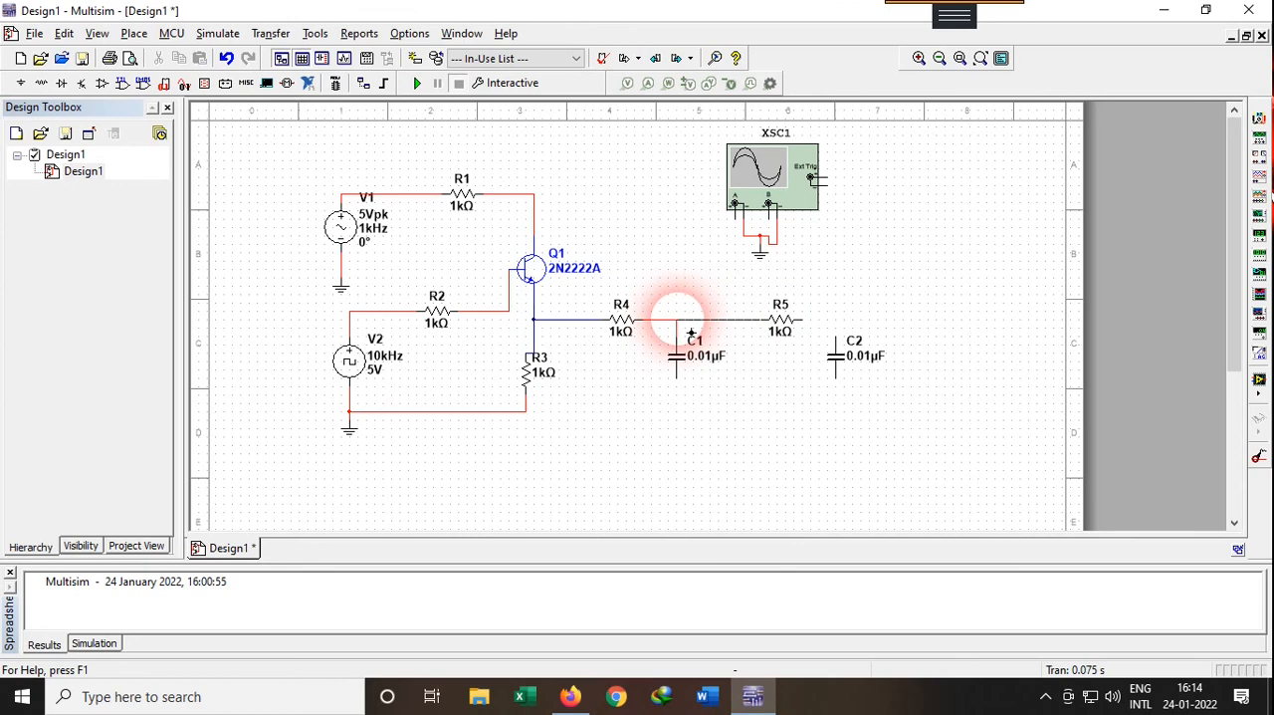
pyautogui.click(836, 339)
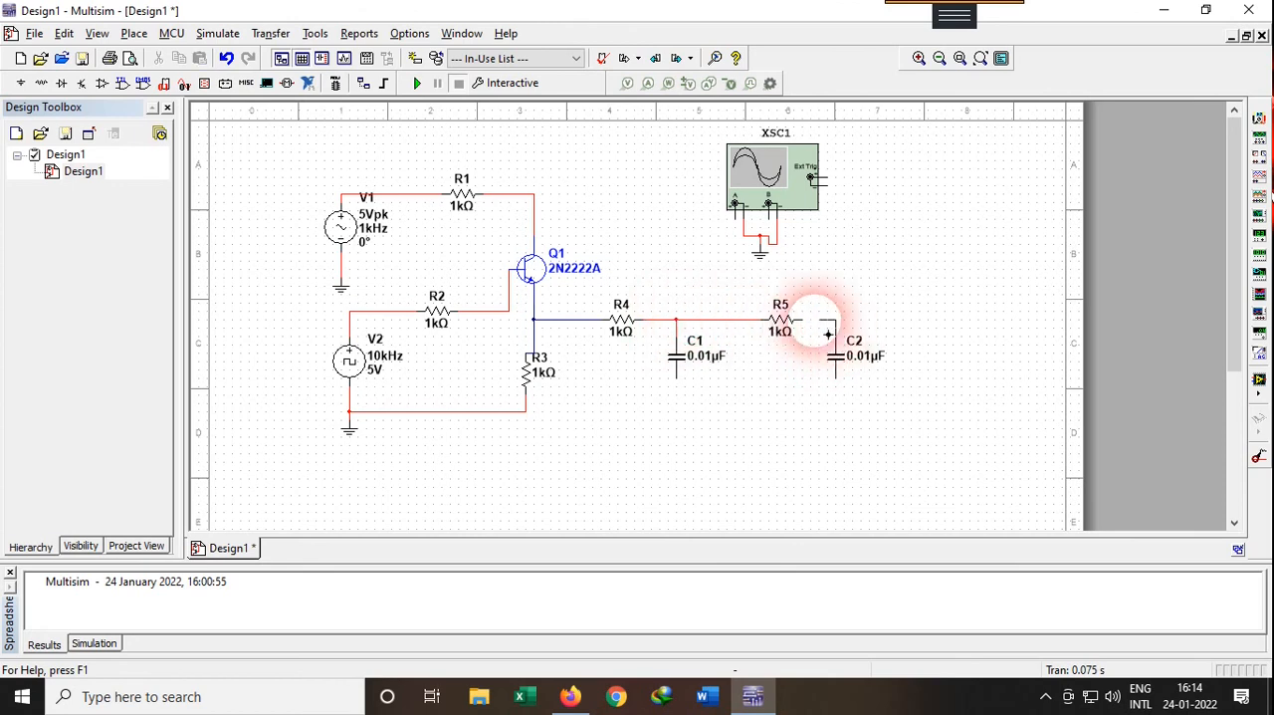
pyautogui.click(803, 320)
pyautogui.click(726, 370)
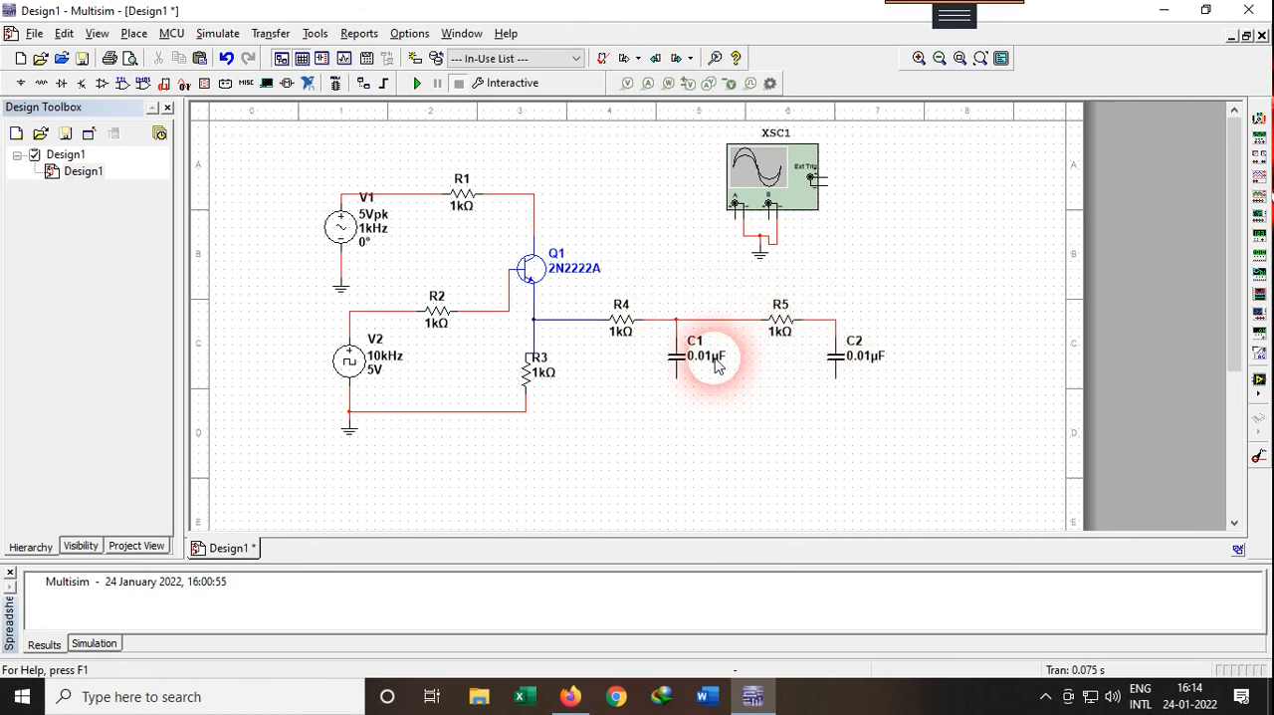
# Set resistor R4's resistance to 10 kΩ
pyautogui.click(628, 333)
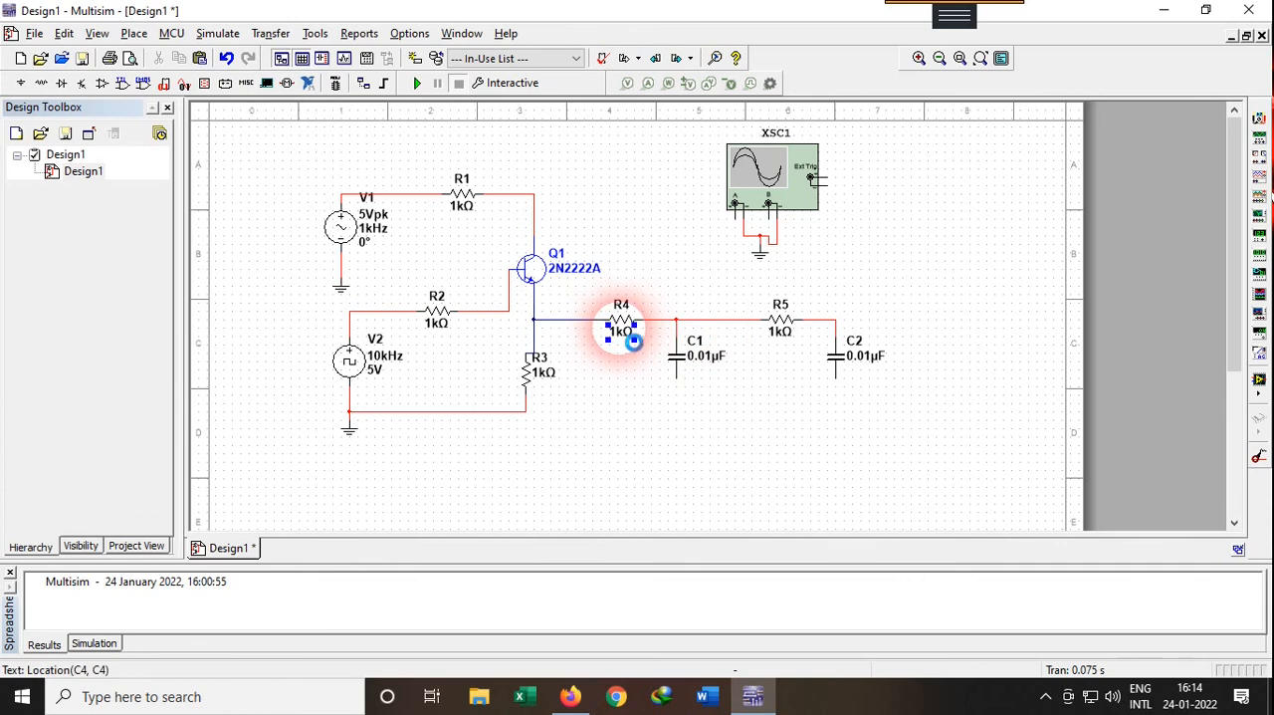
pyautogui.doubleClick(628, 333)
pyautogui.click(677, 194)
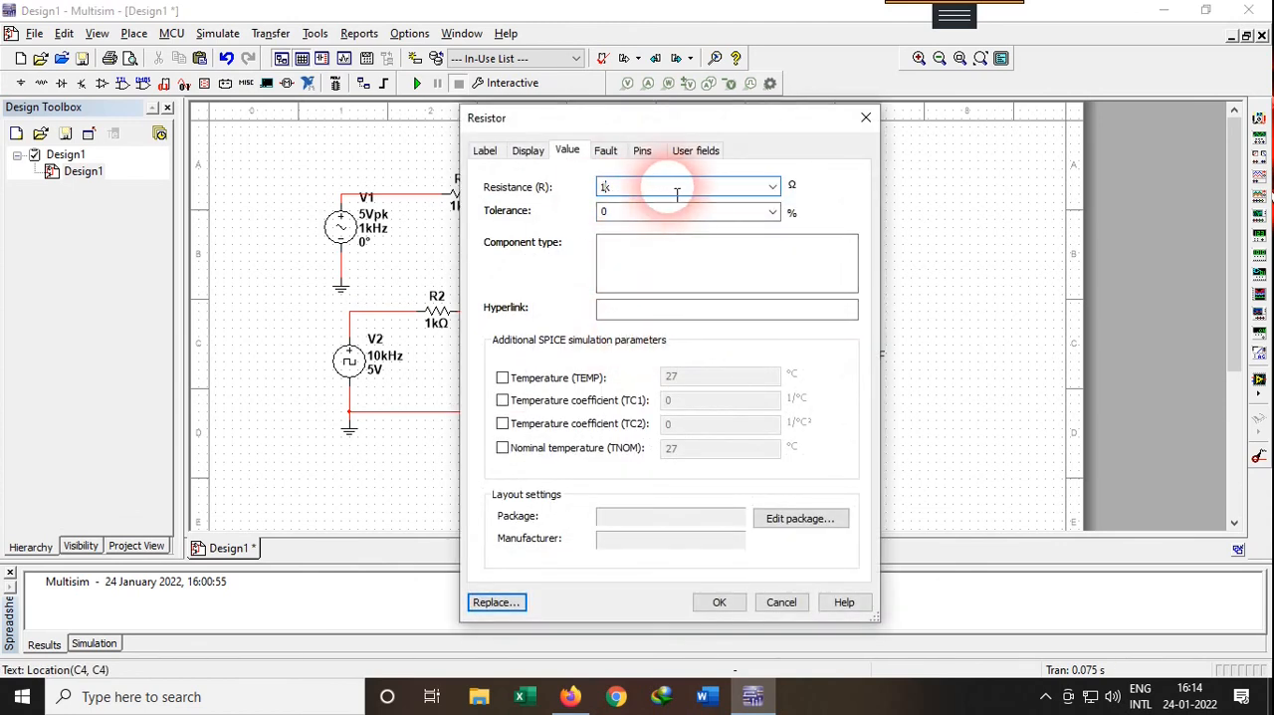
pyautogui.write('0')
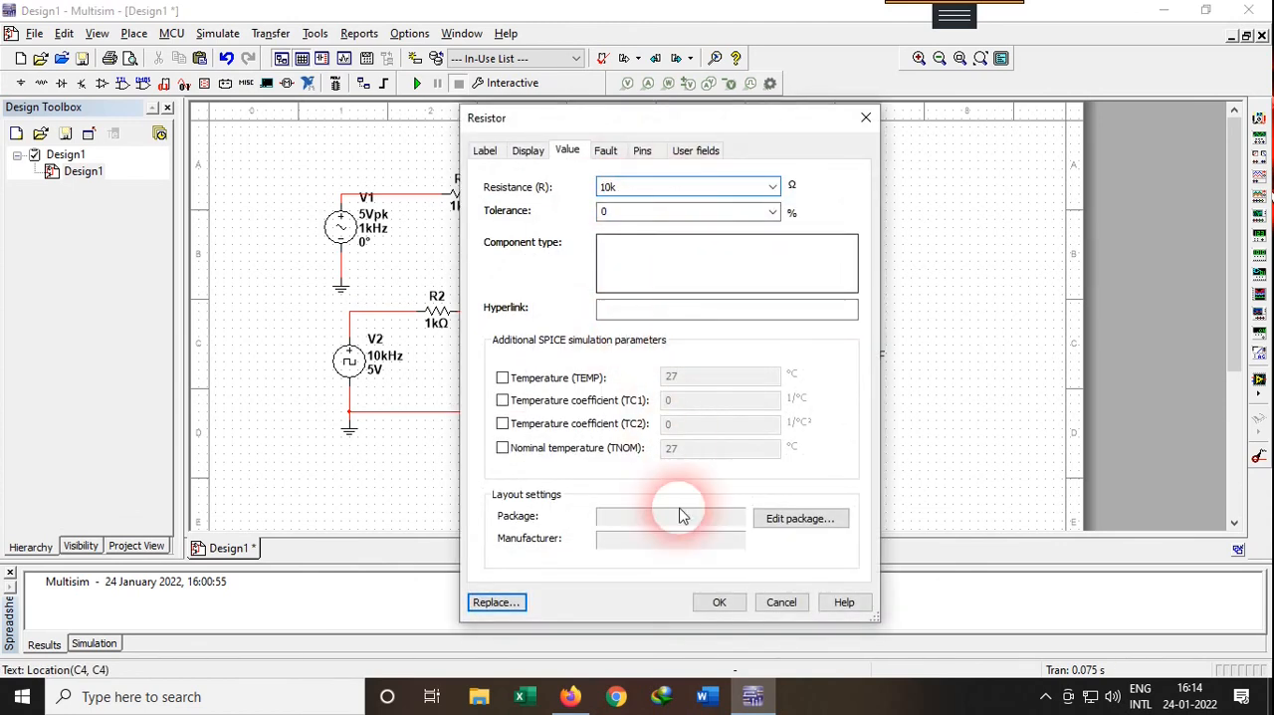
pyautogui.click(719, 602)
# Set resistor R5's resistance to 10 kΩ
pyautogui.doubleClick(785, 328)
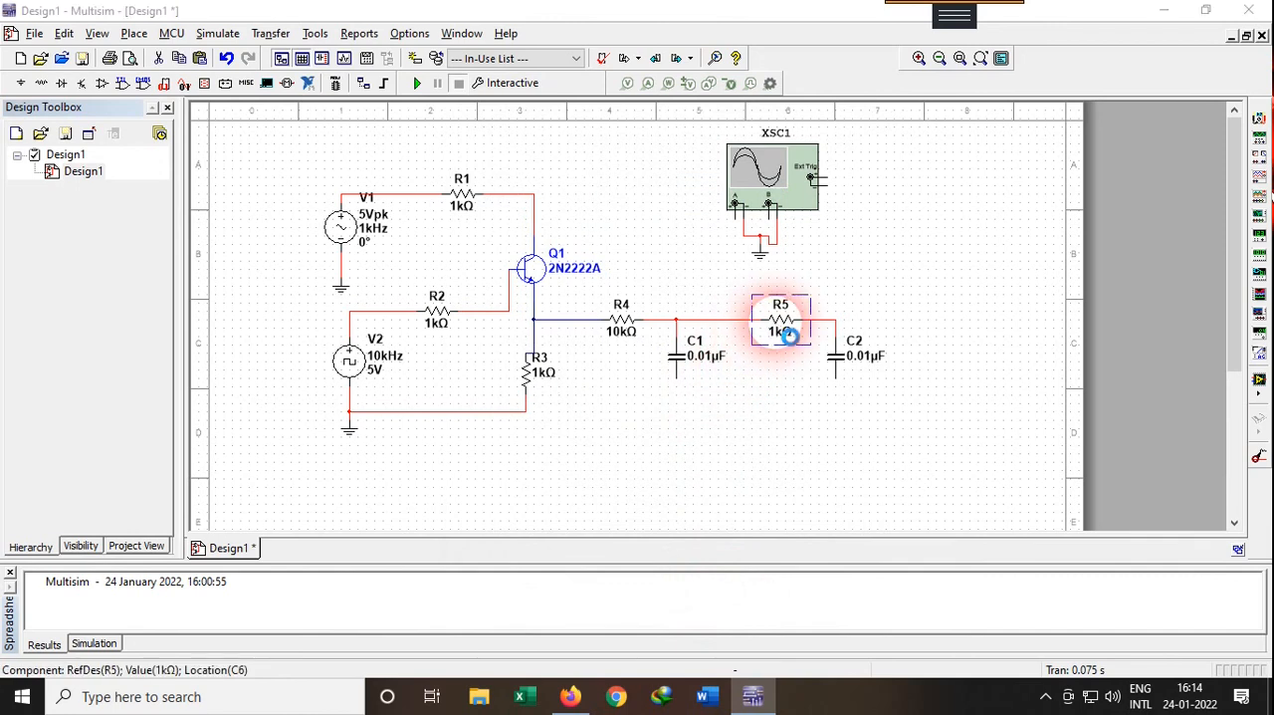
pyautogui.click(659, 194)
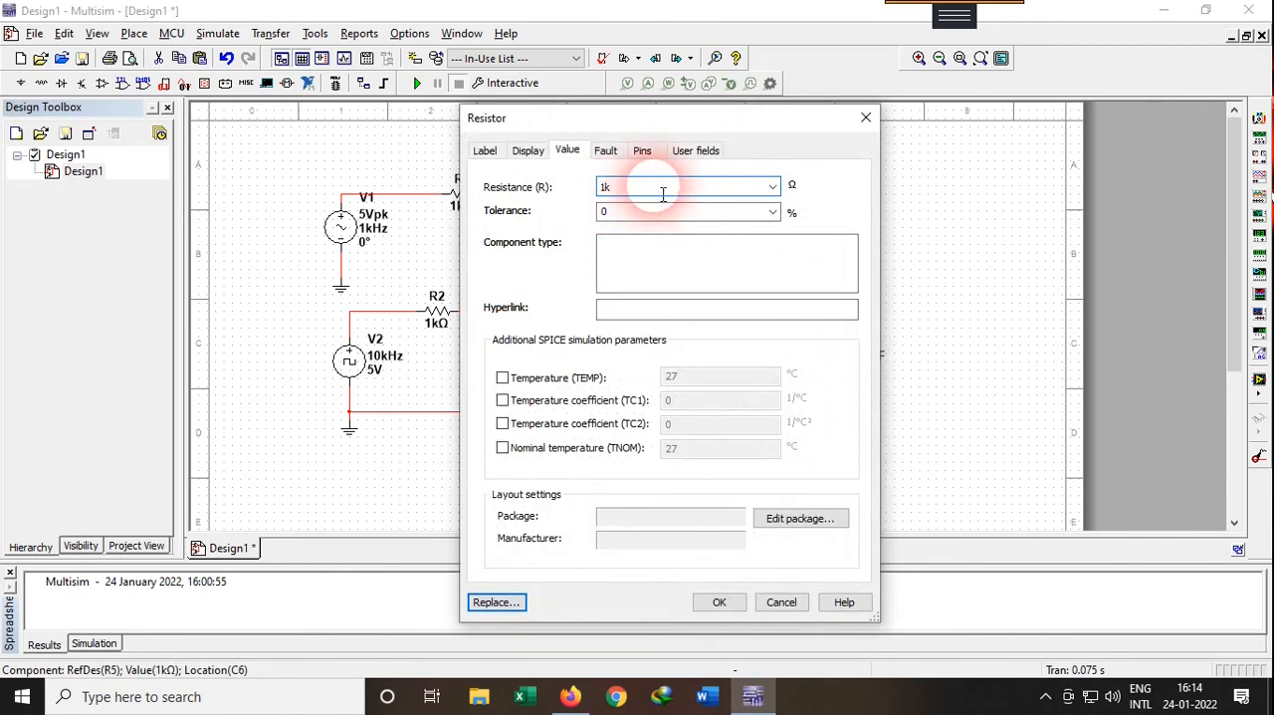
pyautogui.write('0')
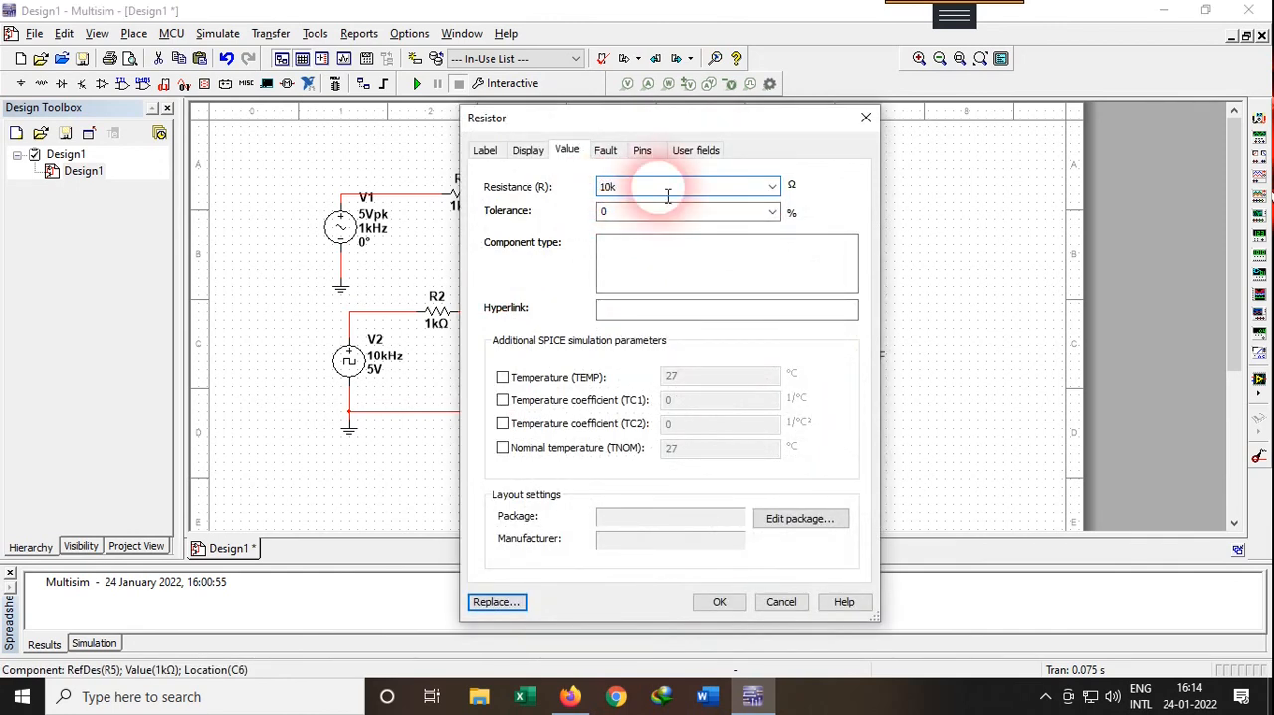
pyautogui.click(717, 604)
pyautogui.click(653, 319)
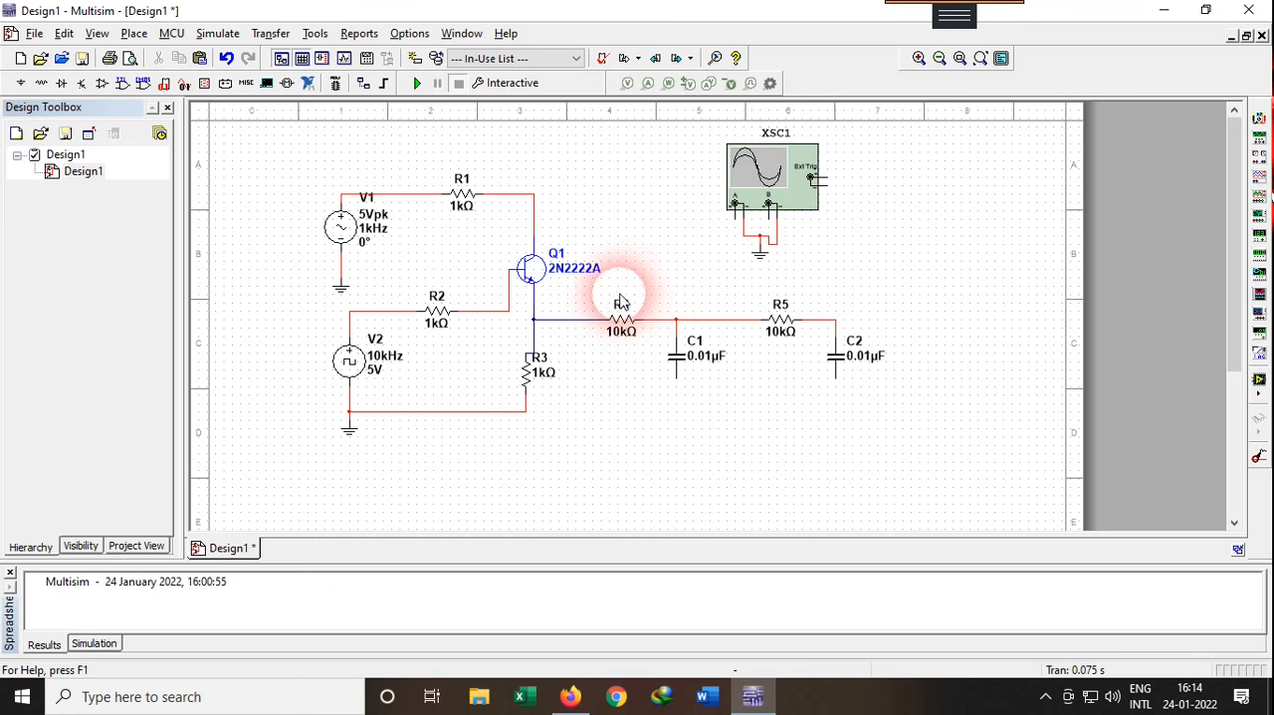
# Connect the lower pins of capacitors C1 and C2 to the ground line beneath R3
pyautogui.click(677, 377)
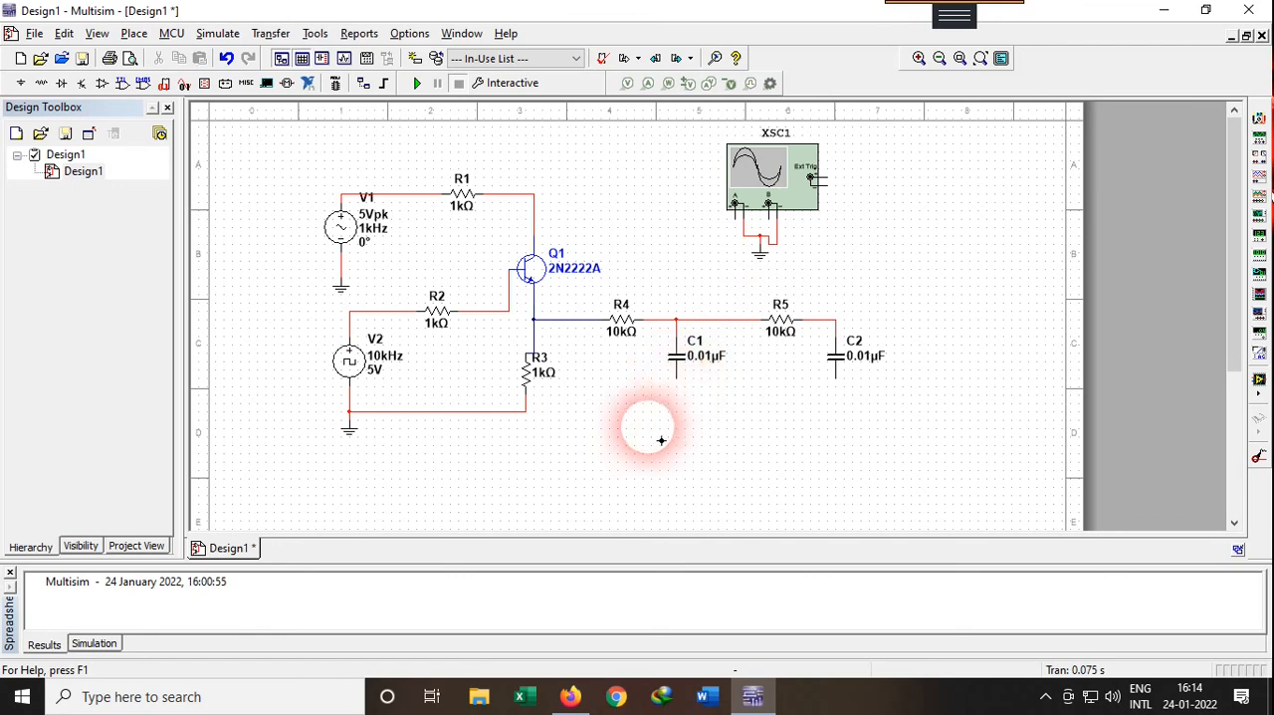
pyautogui.click(526, 426)
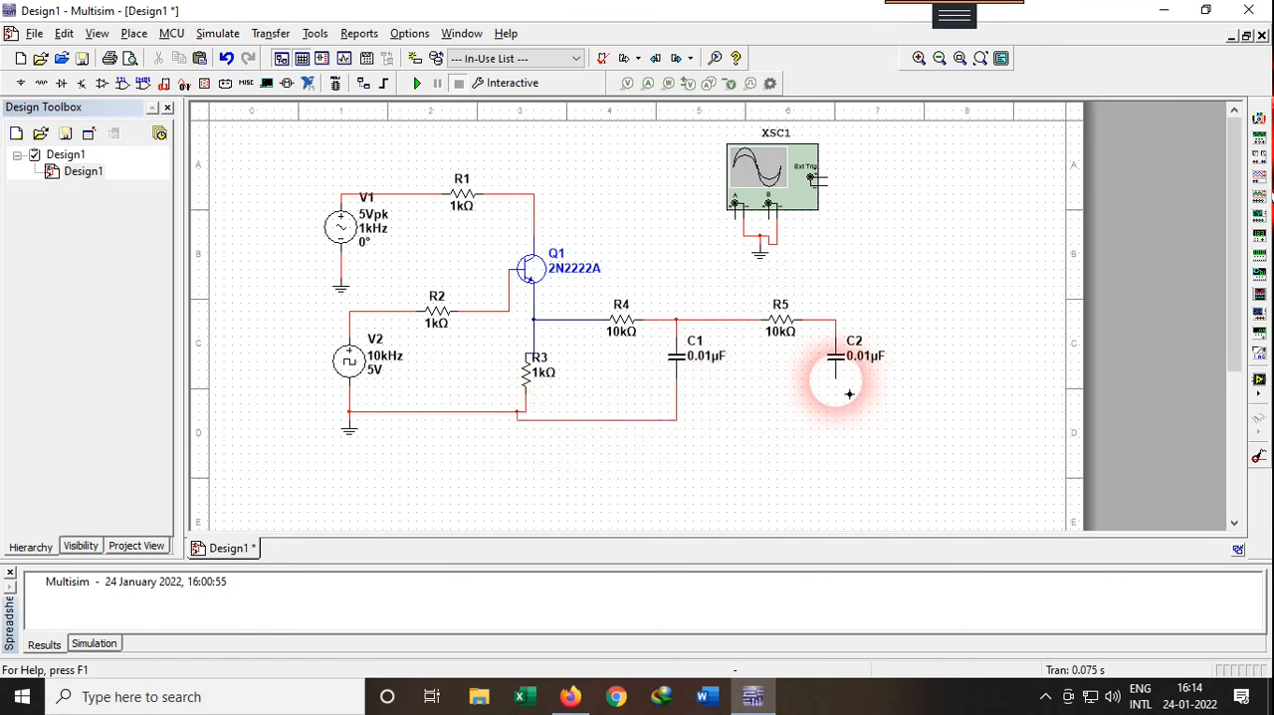
pyautogui.click(837, 377)
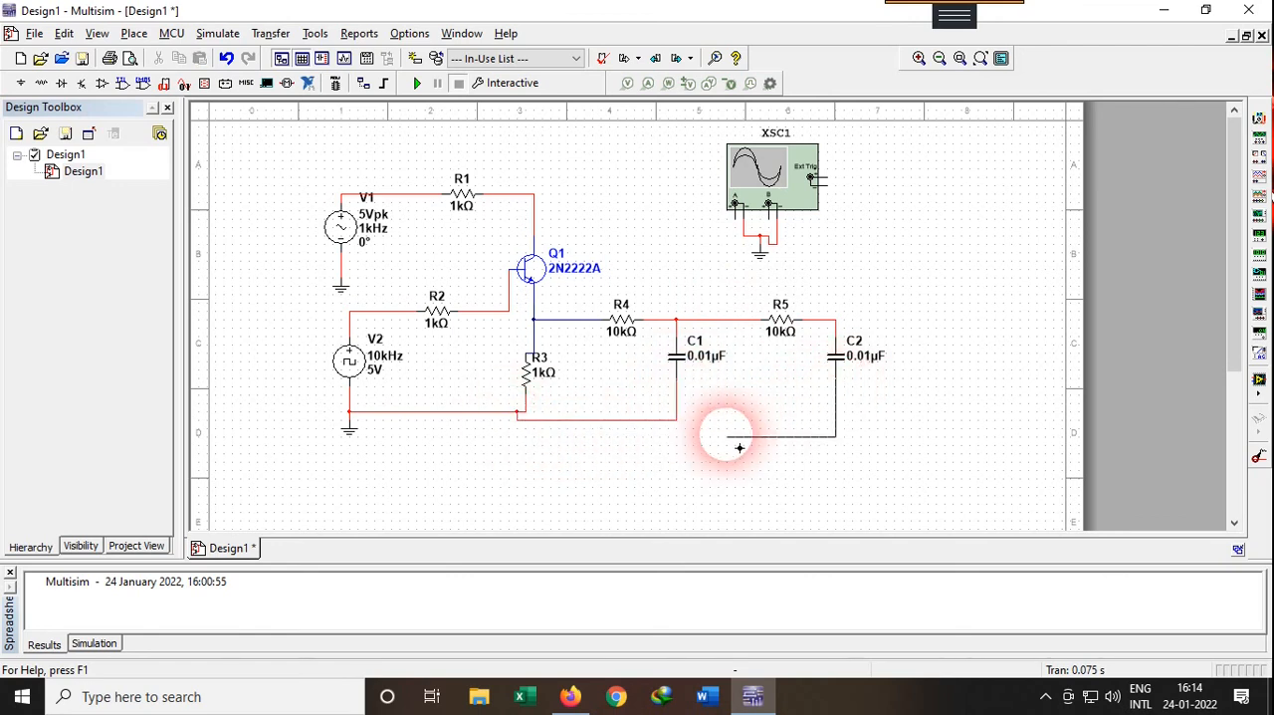
pyautogui.click(671, 423)
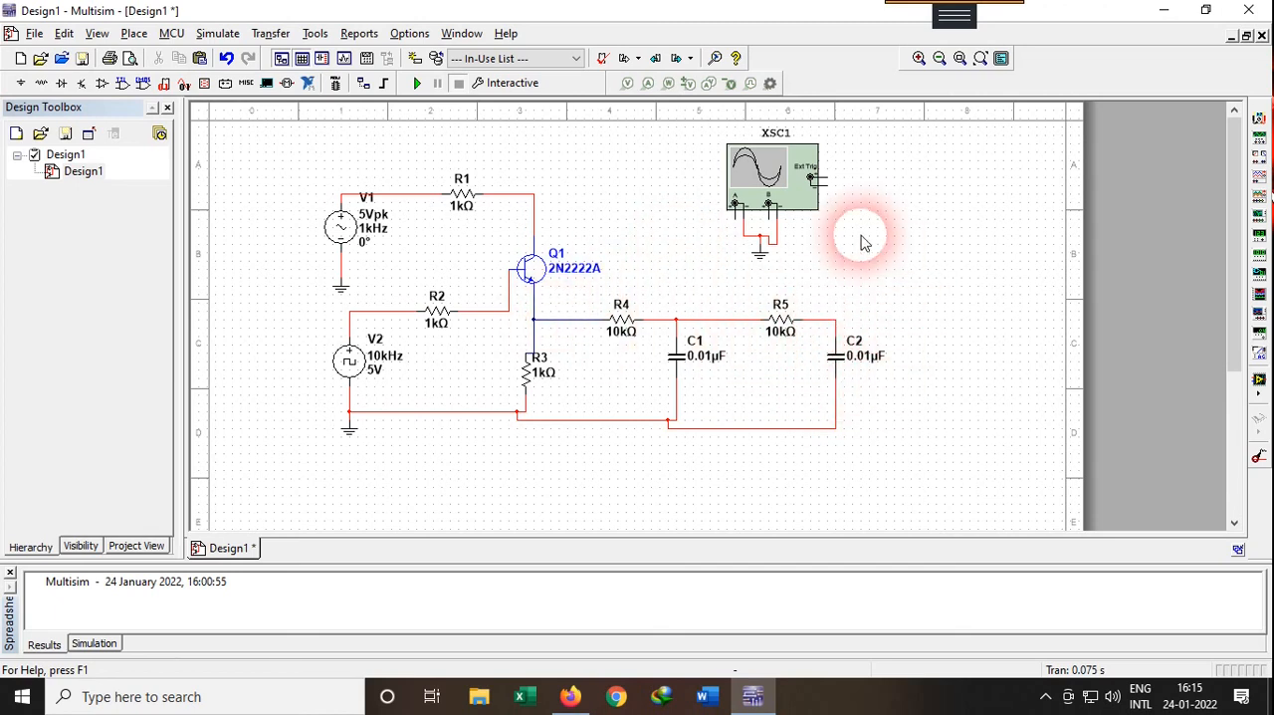
# Wire the oscilloscope's channel B positive terminal to the junction of R5 and C2
pyautogui.click(781, 235)
pyautogui.click(845, 320)
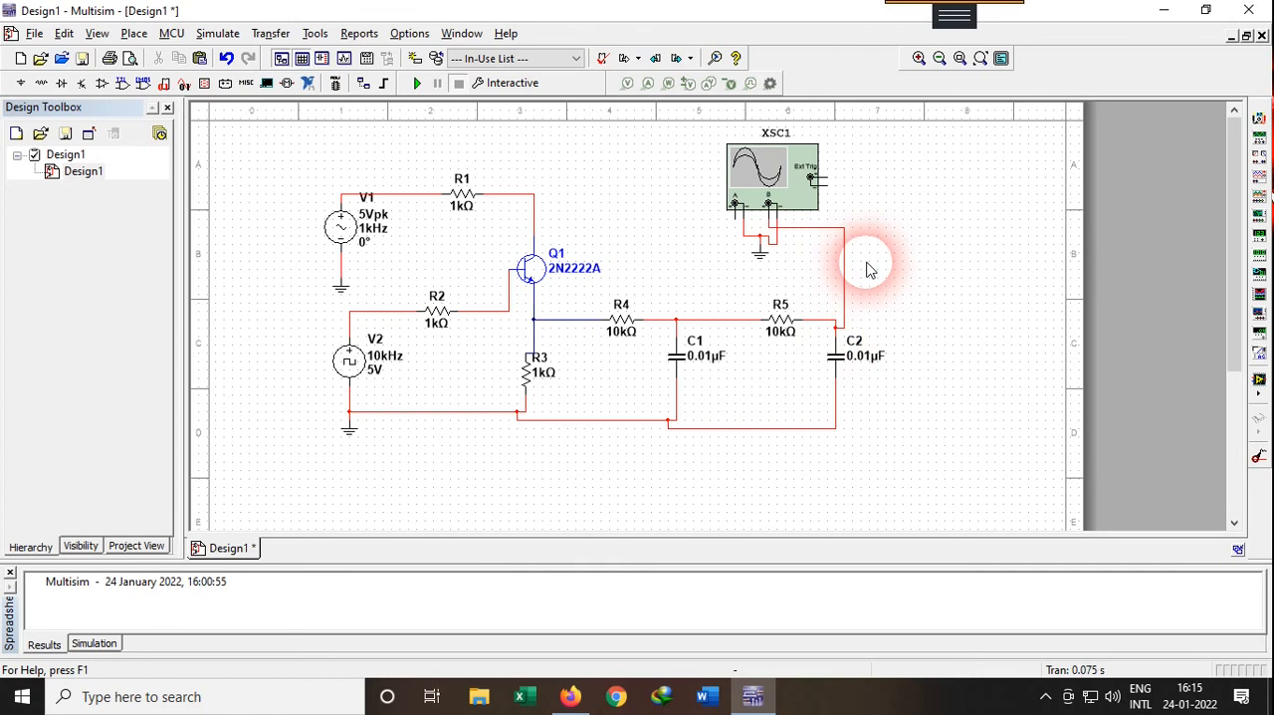
# Change the color of the net joining R5, C2 and the oscilloscope's channel B to dark blue
pyautogui.click(766, 213)
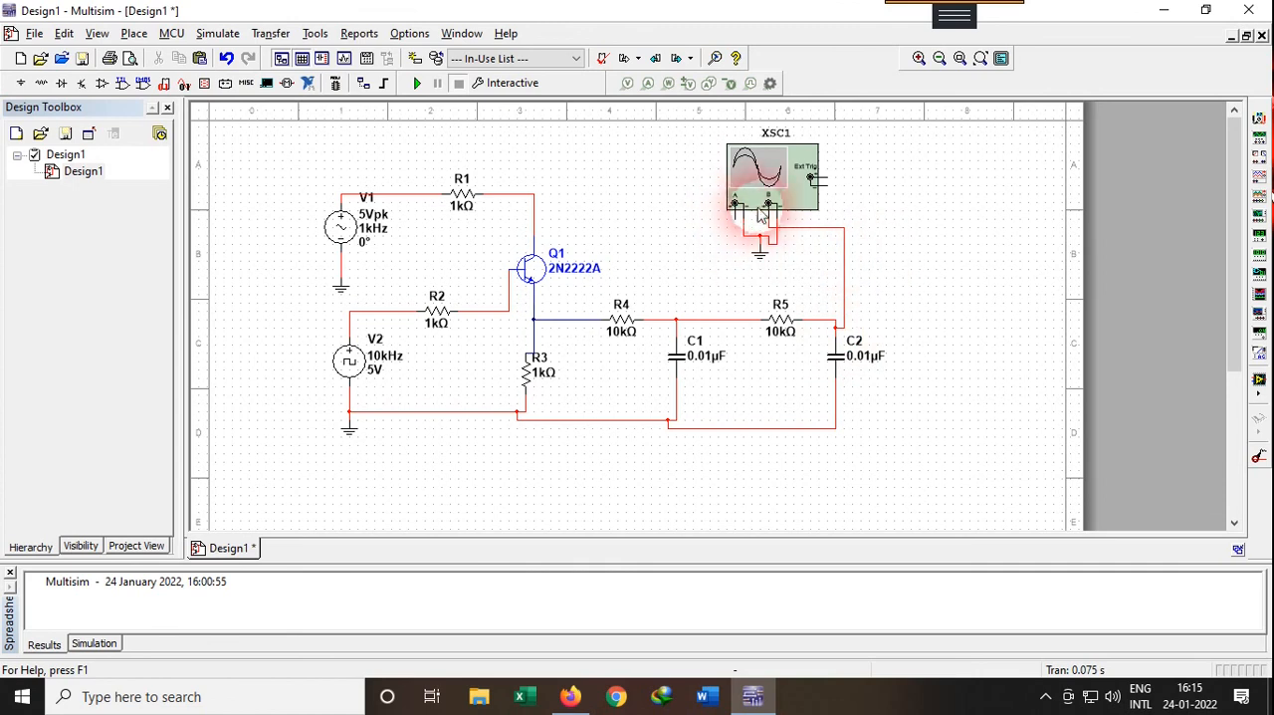
pyautogui.doubleClick(846, 290)
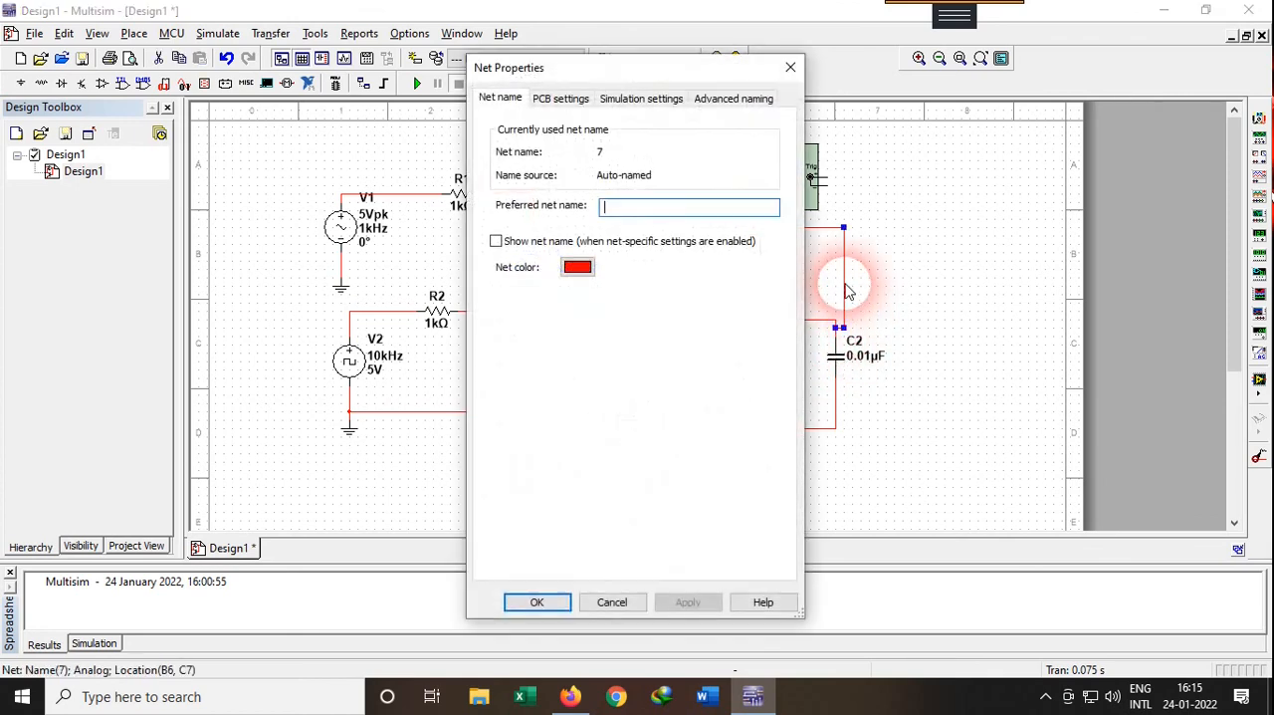
pyautogui.click(568, 270)
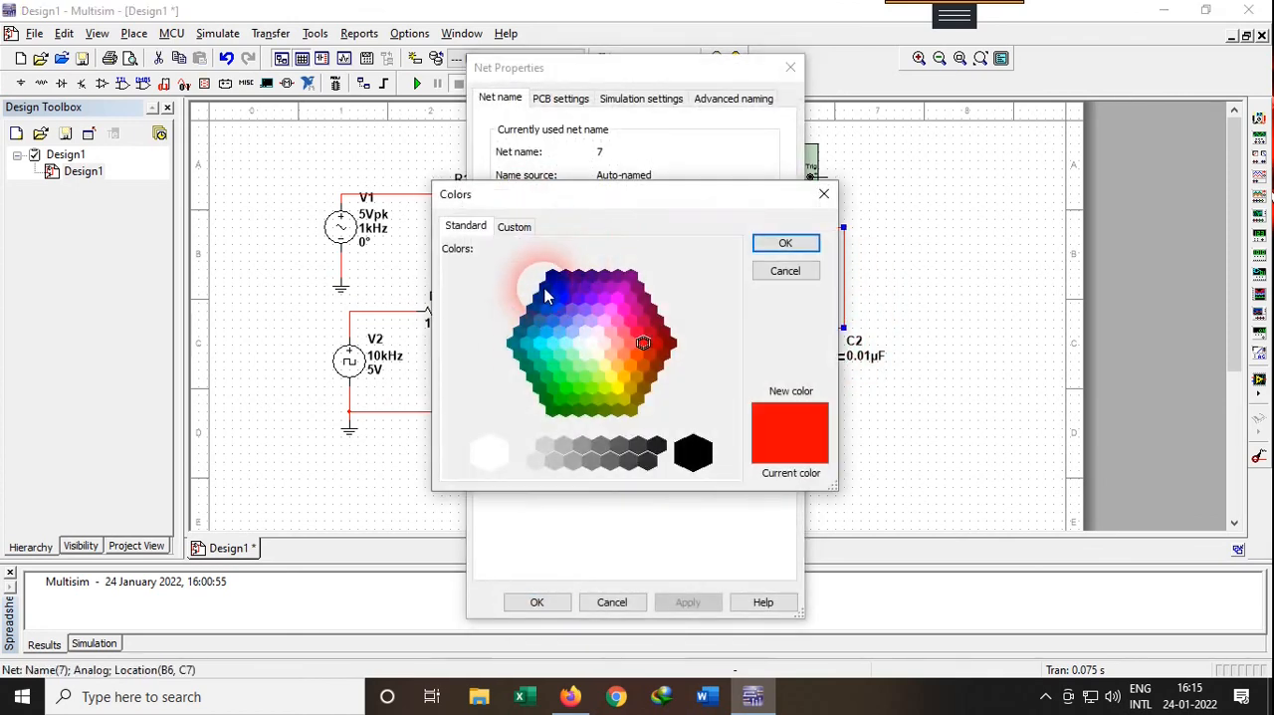
pyautogui.click(546, 287)
pyautogui.click(784, 244)
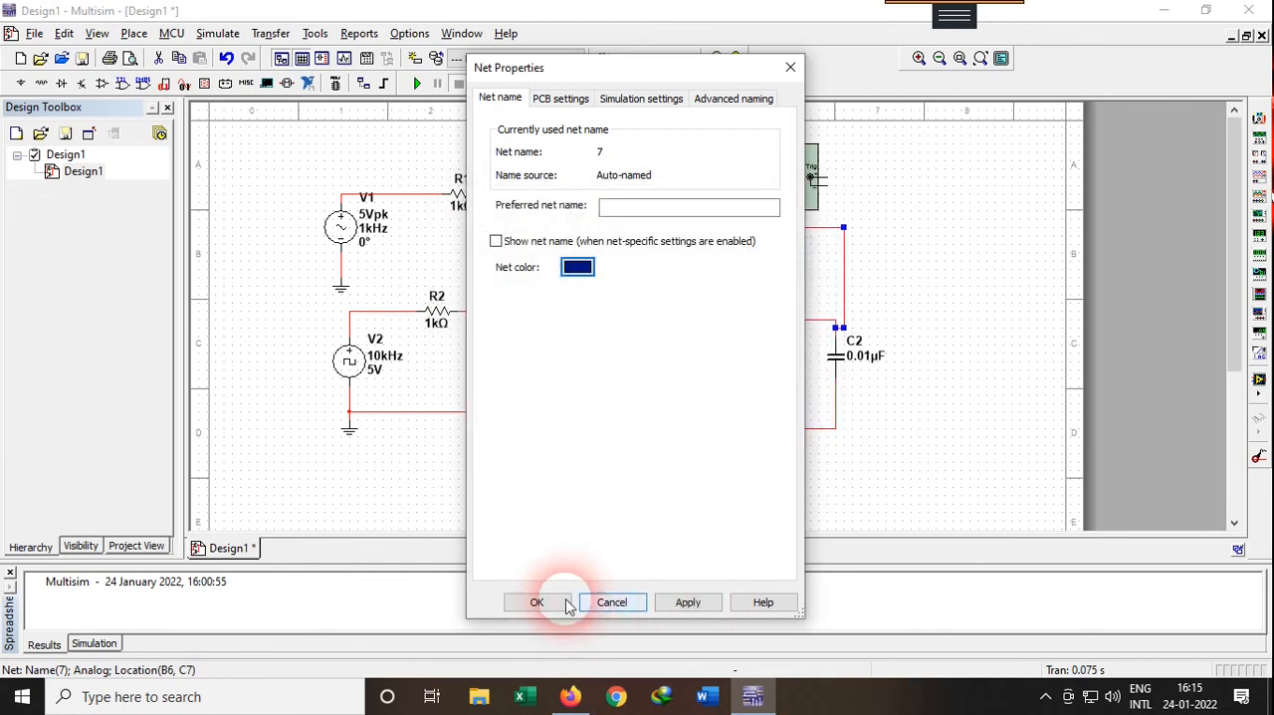
pyautogui.click(537, 603)
pyautogui.click(566, 214)
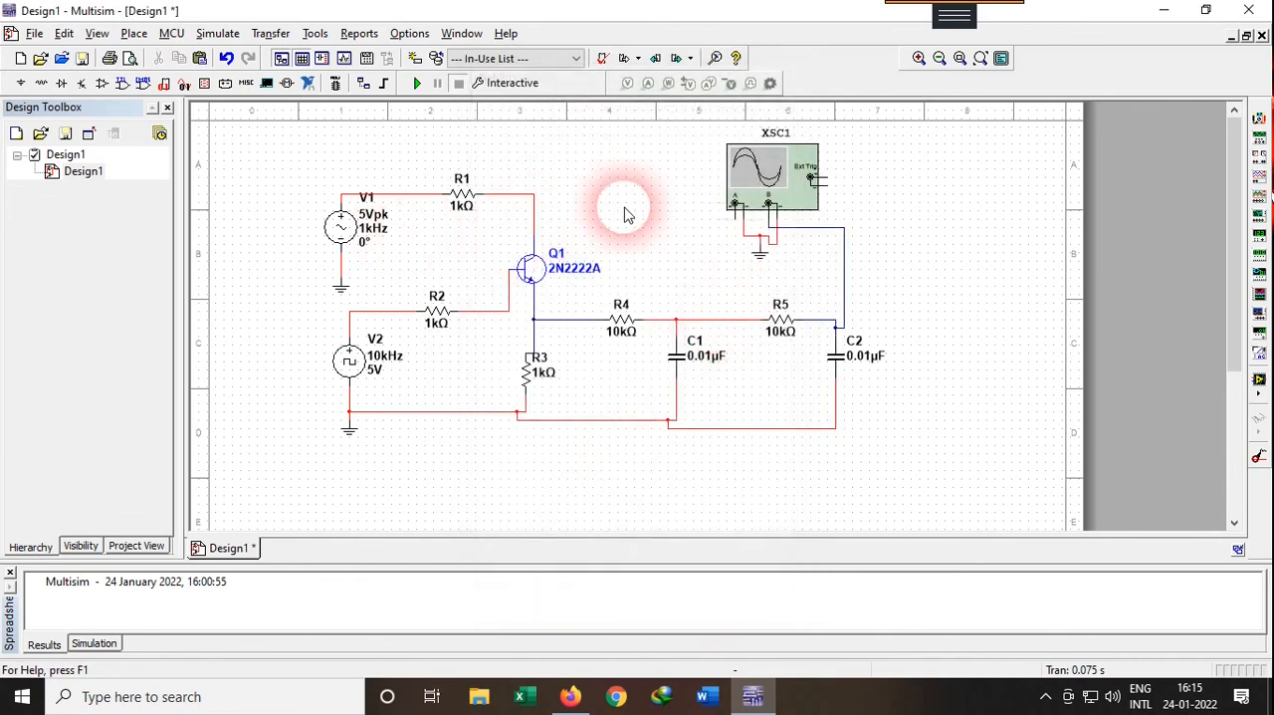
# Wire the oscilloscope's channel A positive terminal to the line between V1 and R1, and run the simulation with the oscilloscope display open
pyautogui.click(736, 220)
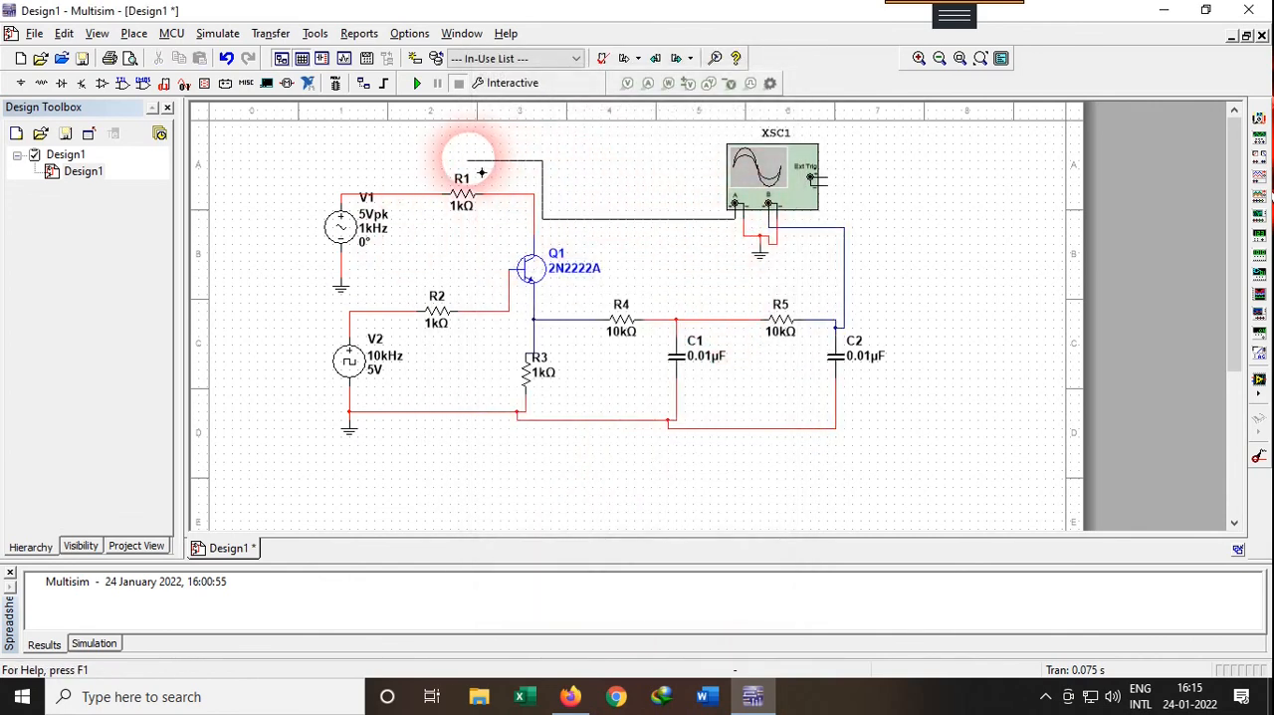
pyautogui.click(392, 195)
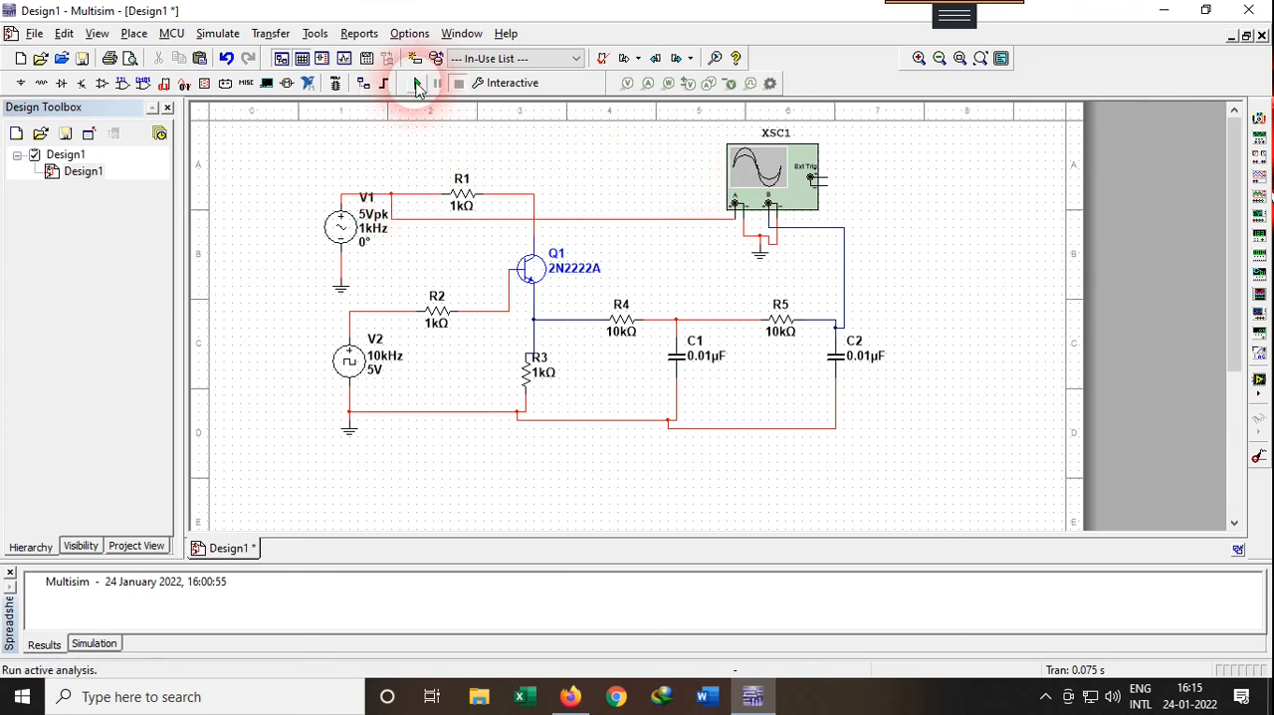
pyautogui.click(417, 85)
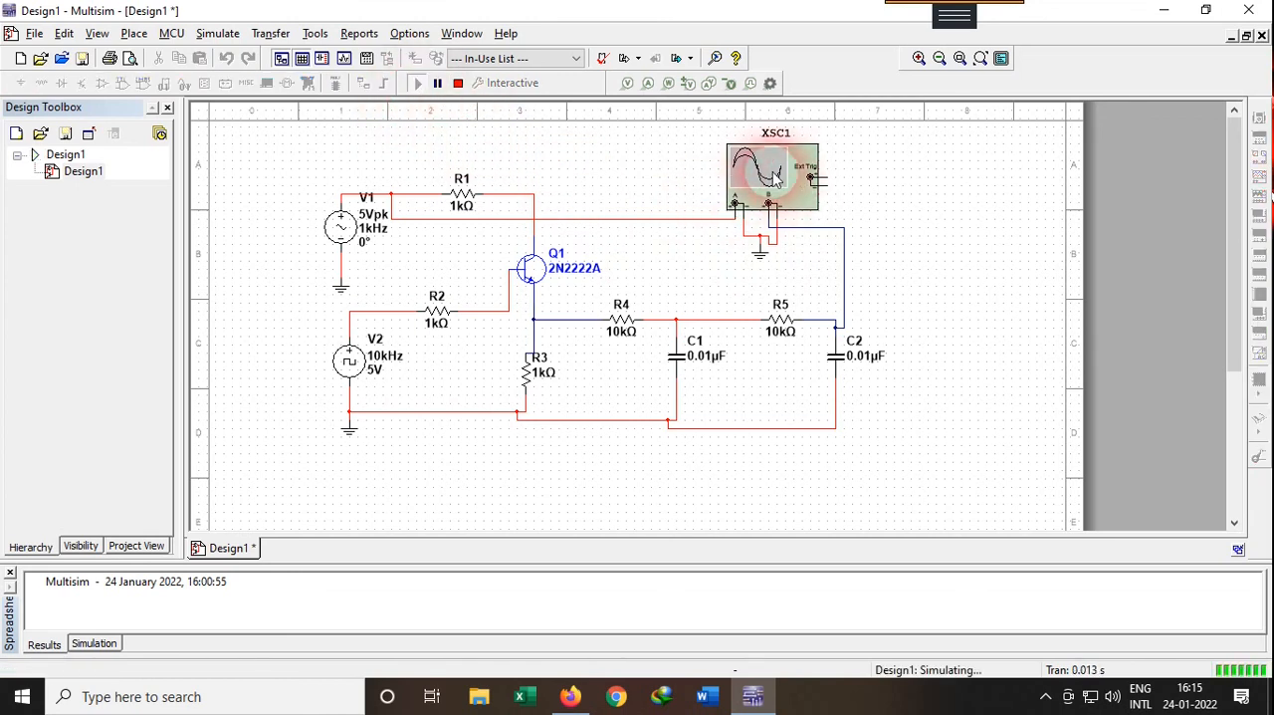
pyautogui.doubleClick(774, 177)
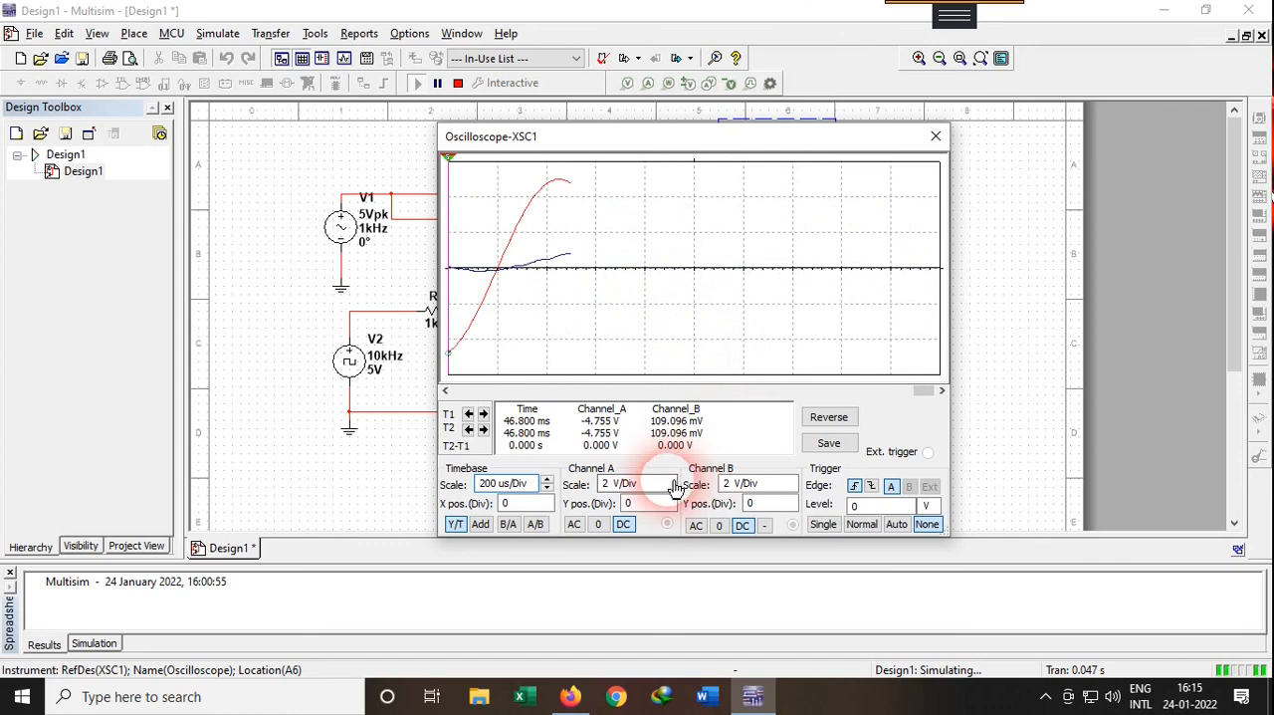
# Set the oscilloscope's timebase to 1 ms/Div and shift its window to uncover the instrument symbol on the schematic
pyautogui.click(674, 485)
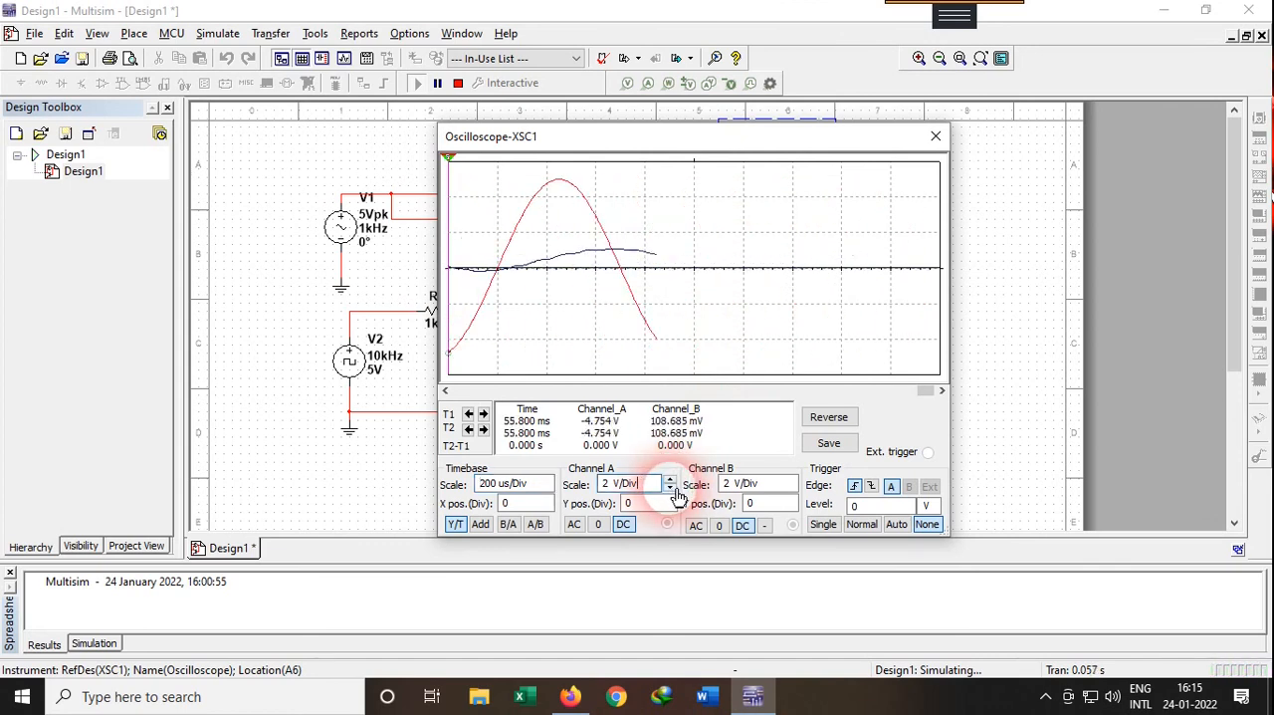
pyautogui.click(547, 488)
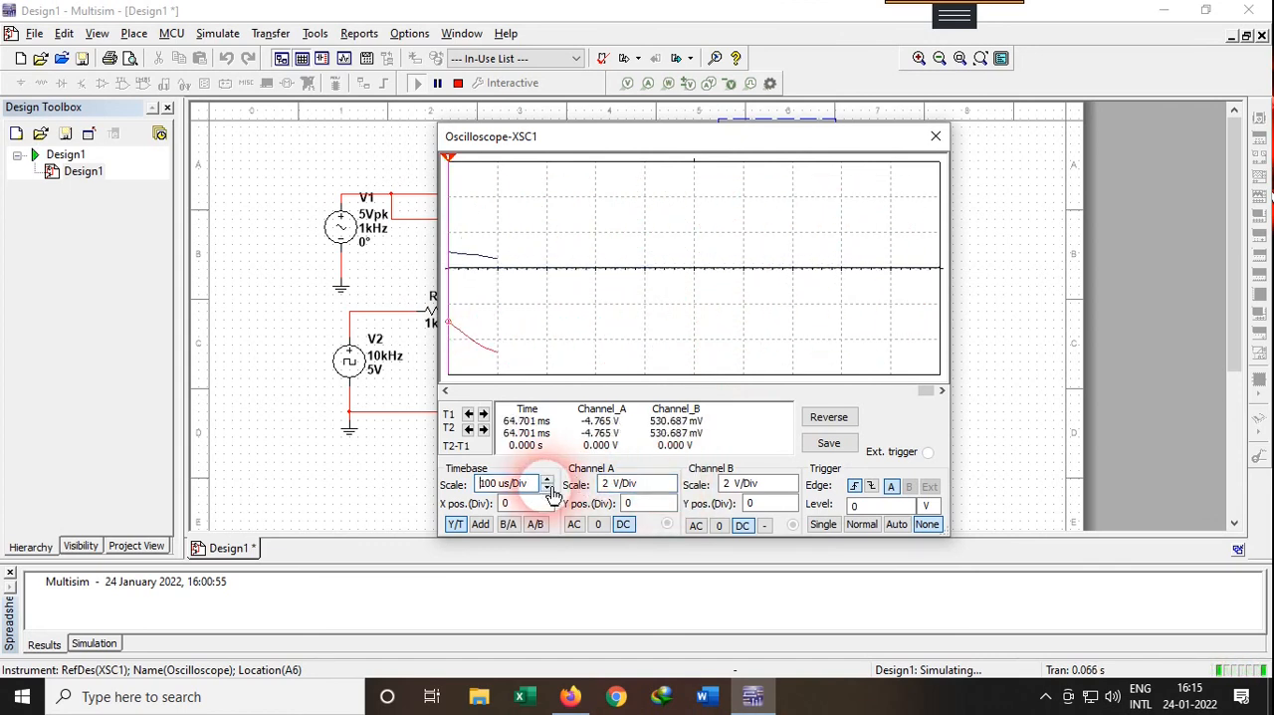
pyautogui.click(549, 481)
pyautogui.click(548, 481)
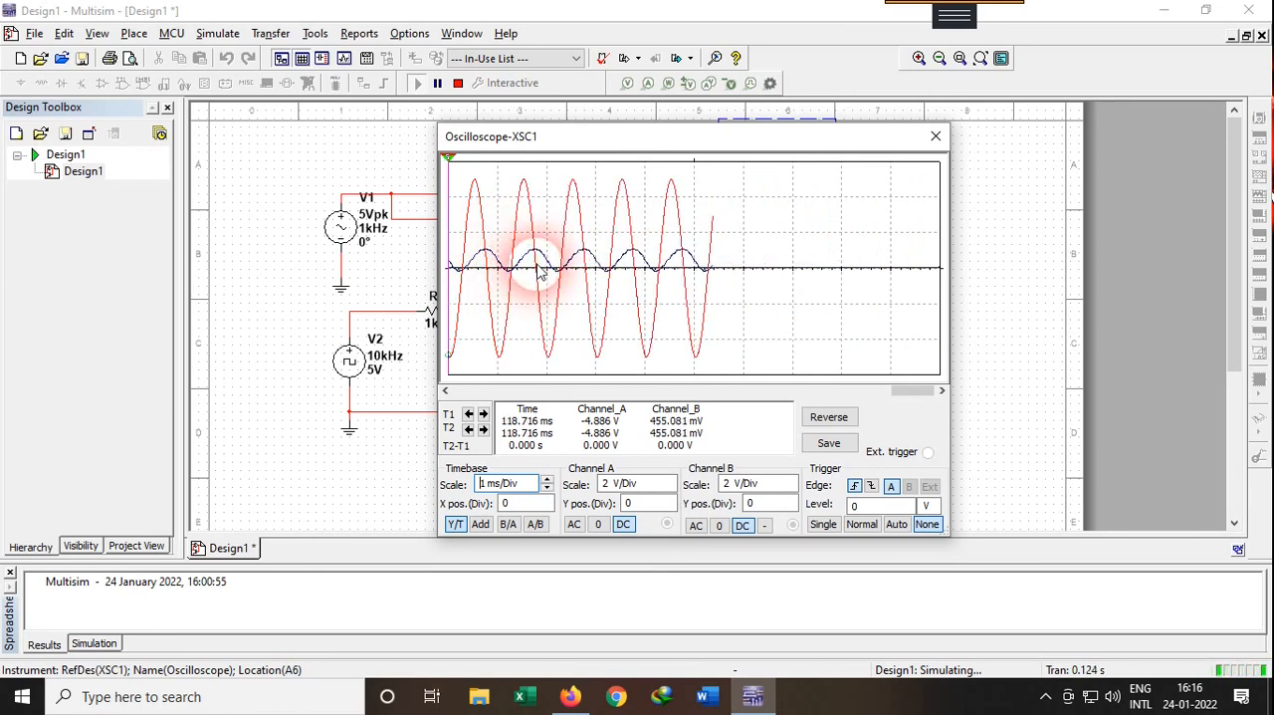
pyautogui.moveTo(571, 146); pyautogui.dragTo(340, 165)
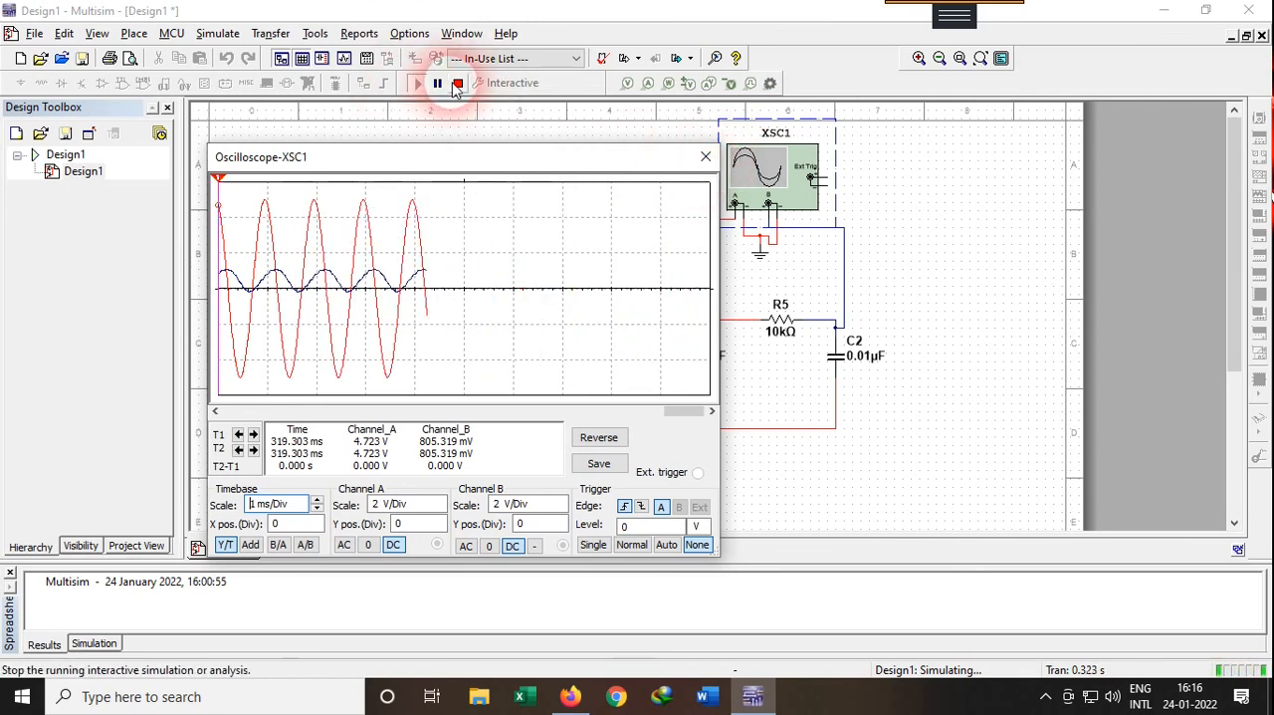
# Stop the simulation, widen the oscilloscope window, and bring earlier captured waveforms into view across the whole display
pyautogui.click(456, 85)
pyautogui.moveTo(736, 330); pyautogui.dragTo(959, 329)
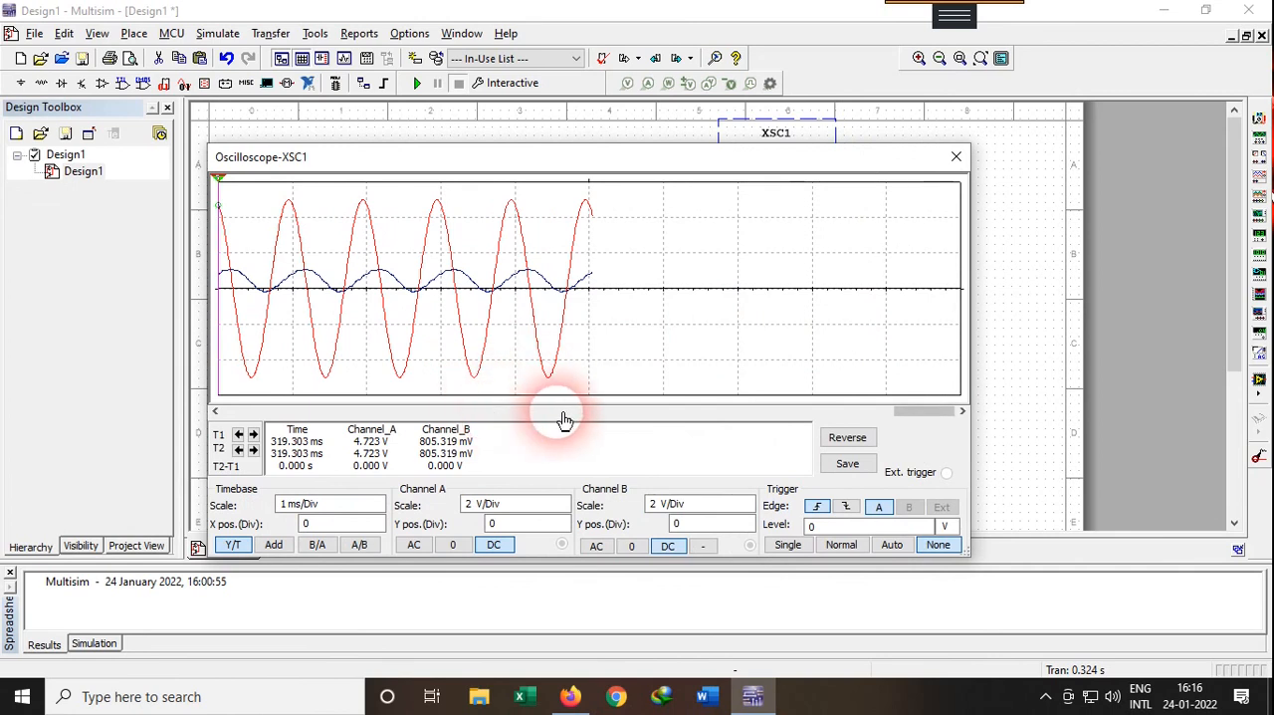
pyautogui.moveTo(905, 410); pyautogui.dragTo(868, 412)
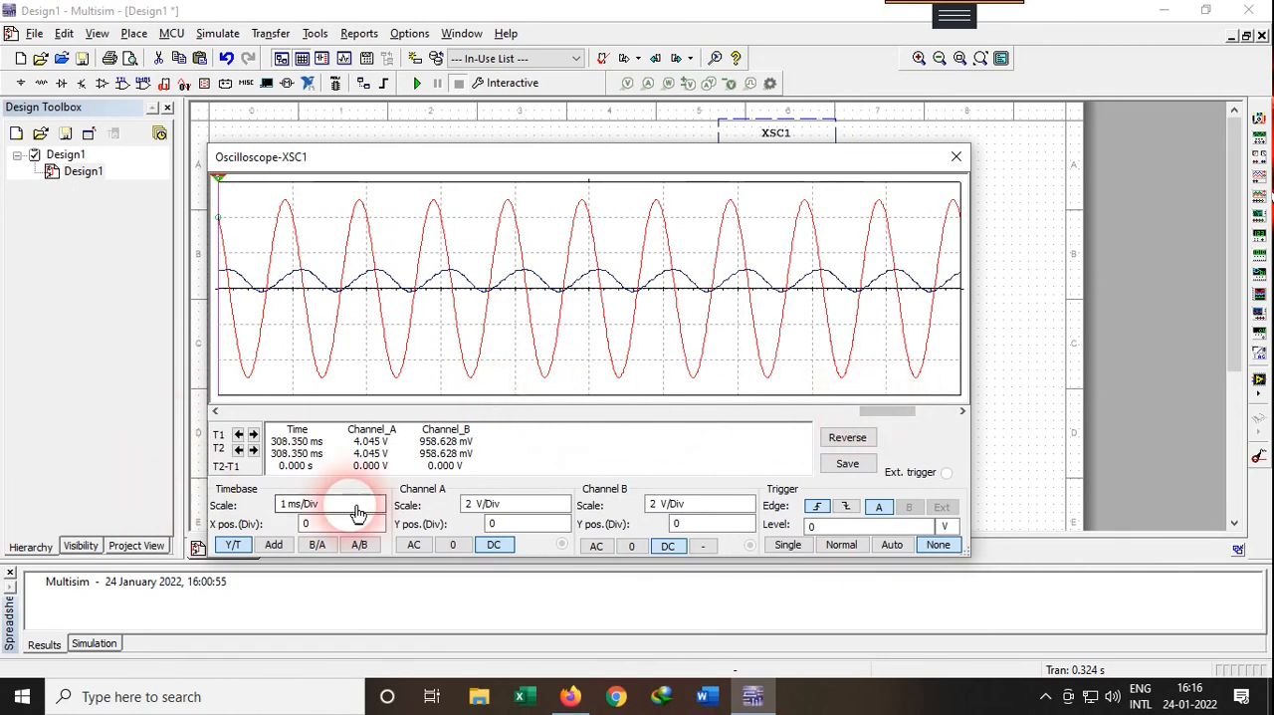
# Set the oscilloscope's timebase to 500 us/Div and place the second cursor near the third crest of the channel B trace
pyautogui.click(380, 500)
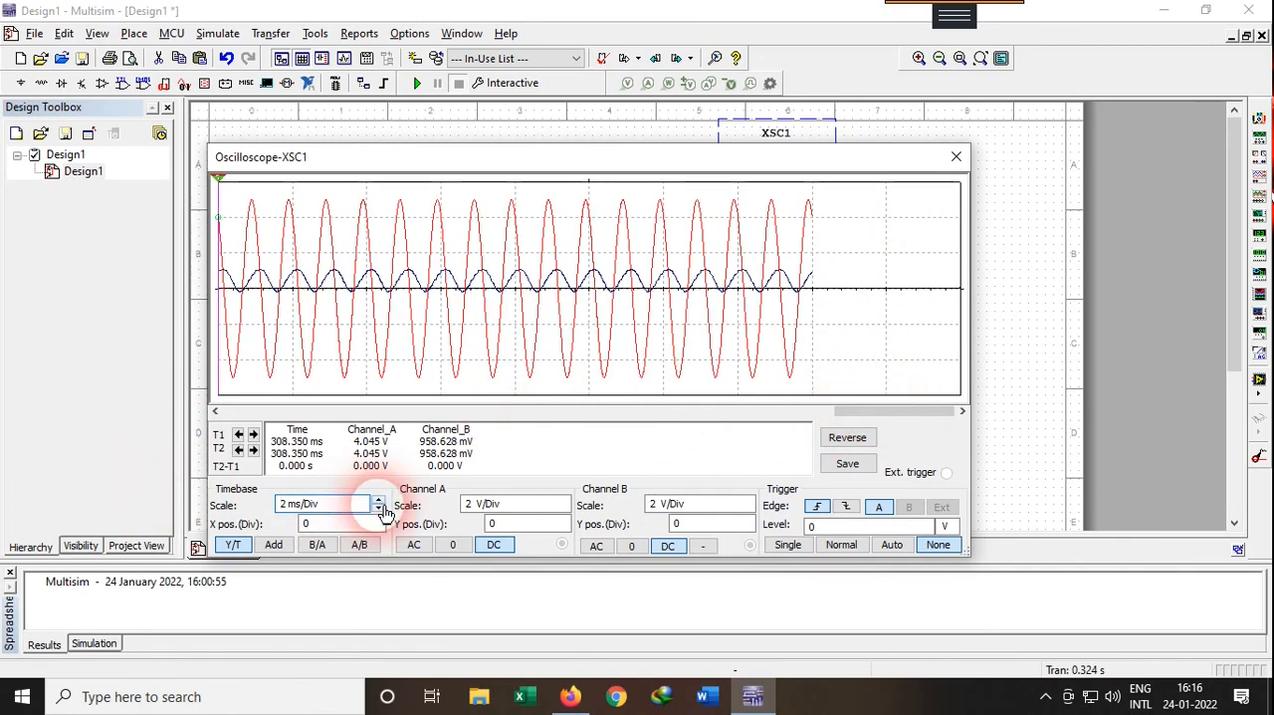
pyautogui.click(380, 509)
pyautogui.click(380, 508)
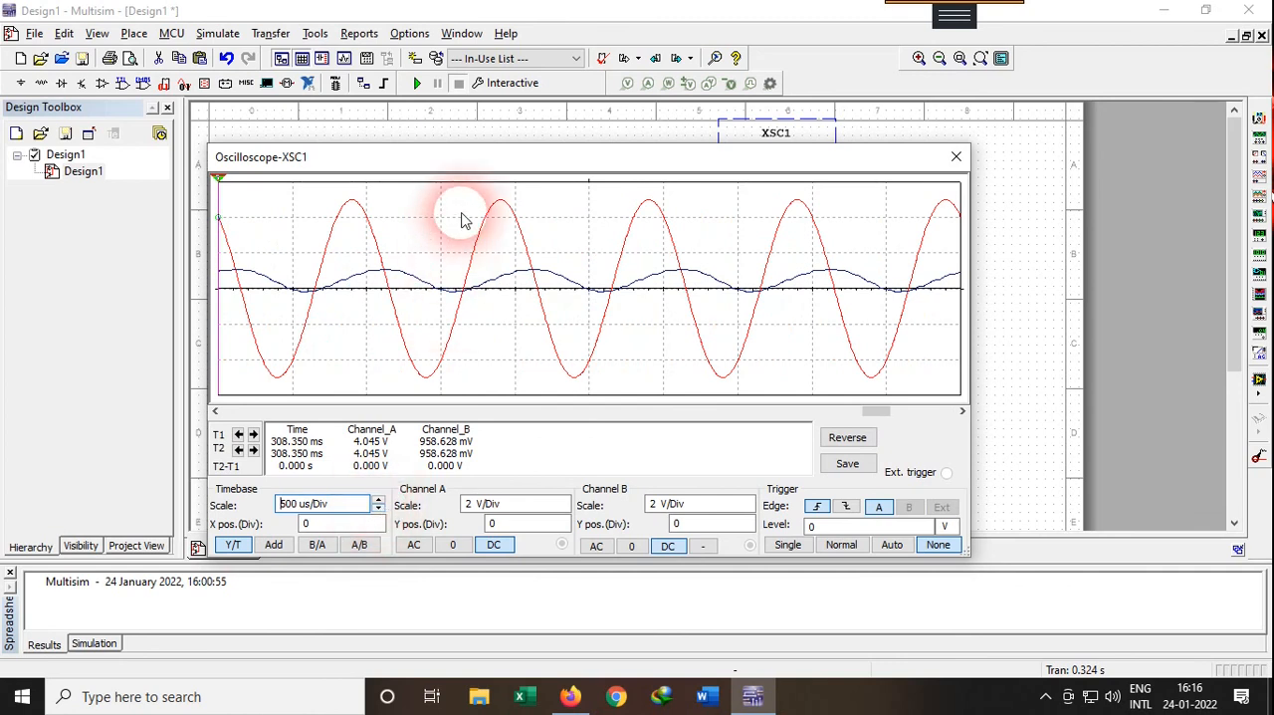
pyautogui.moveTo(219, 179); pyautogui.dragTo(553, 282)
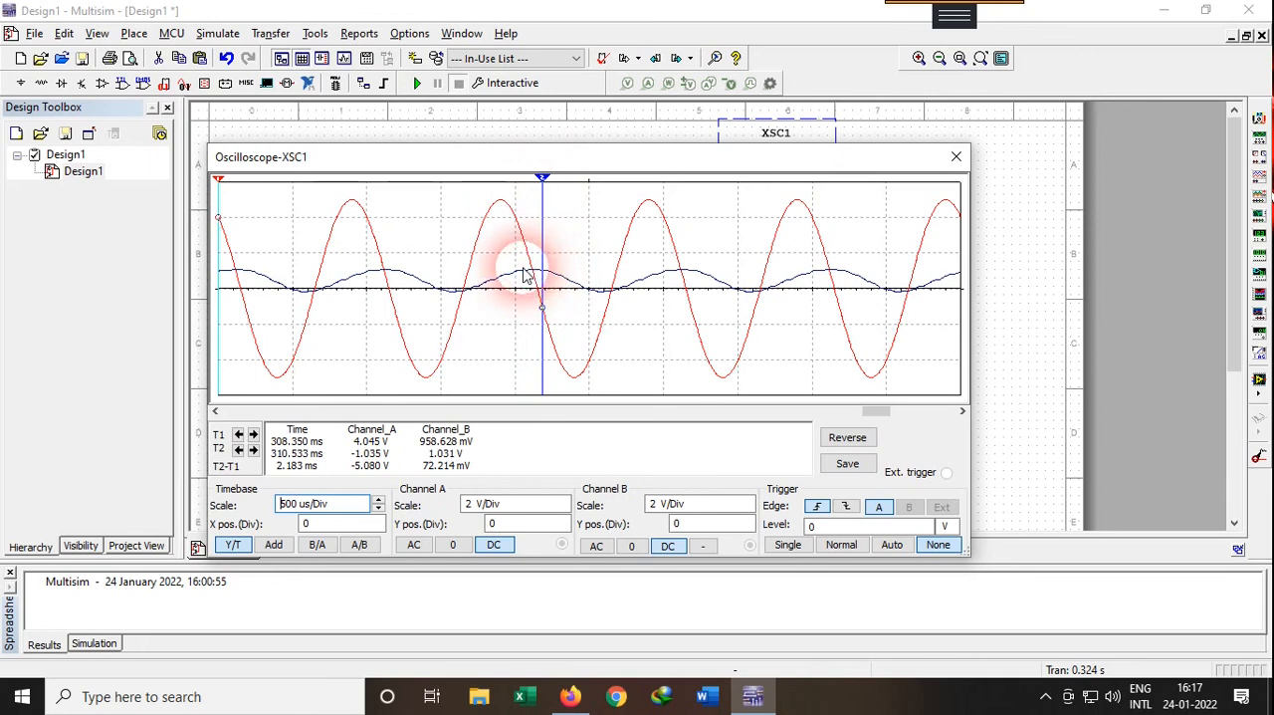
# Remove the oscilloscope's channel A wire, and rerun and stop the simulation to capture only the channel B trace
pyautogui.click(956, 158)
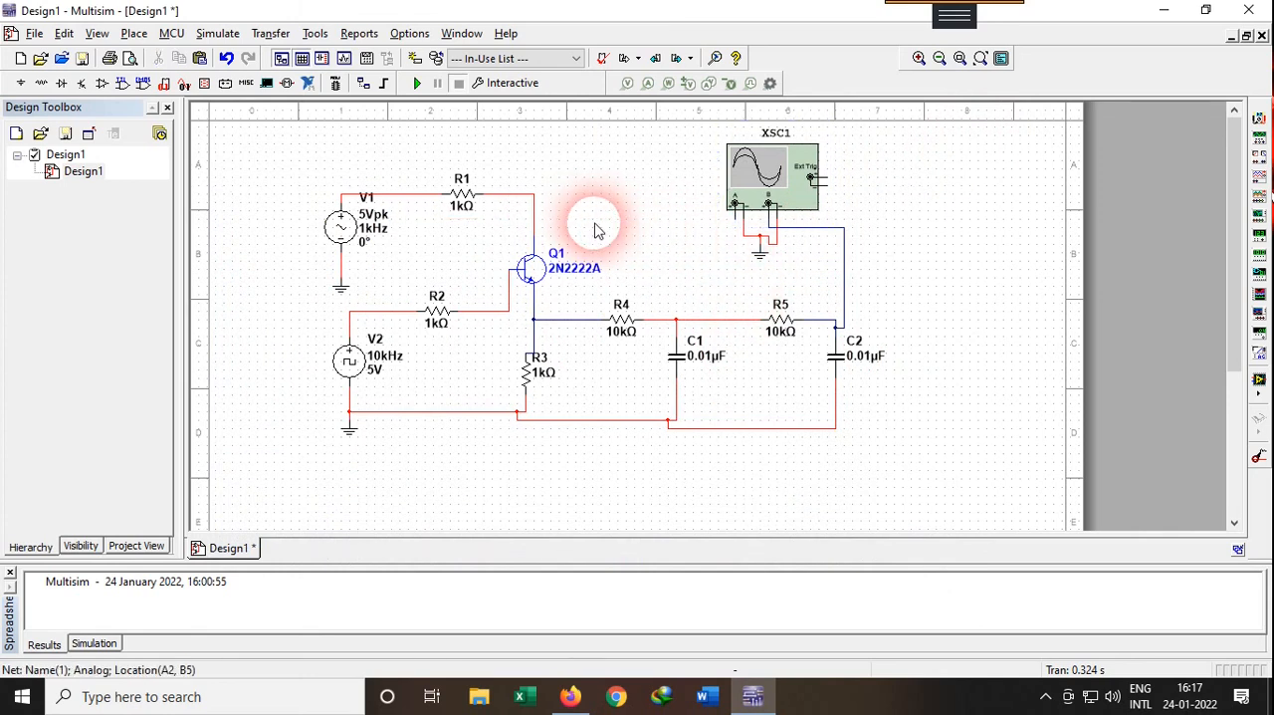
pyautogui.click(417, 83)
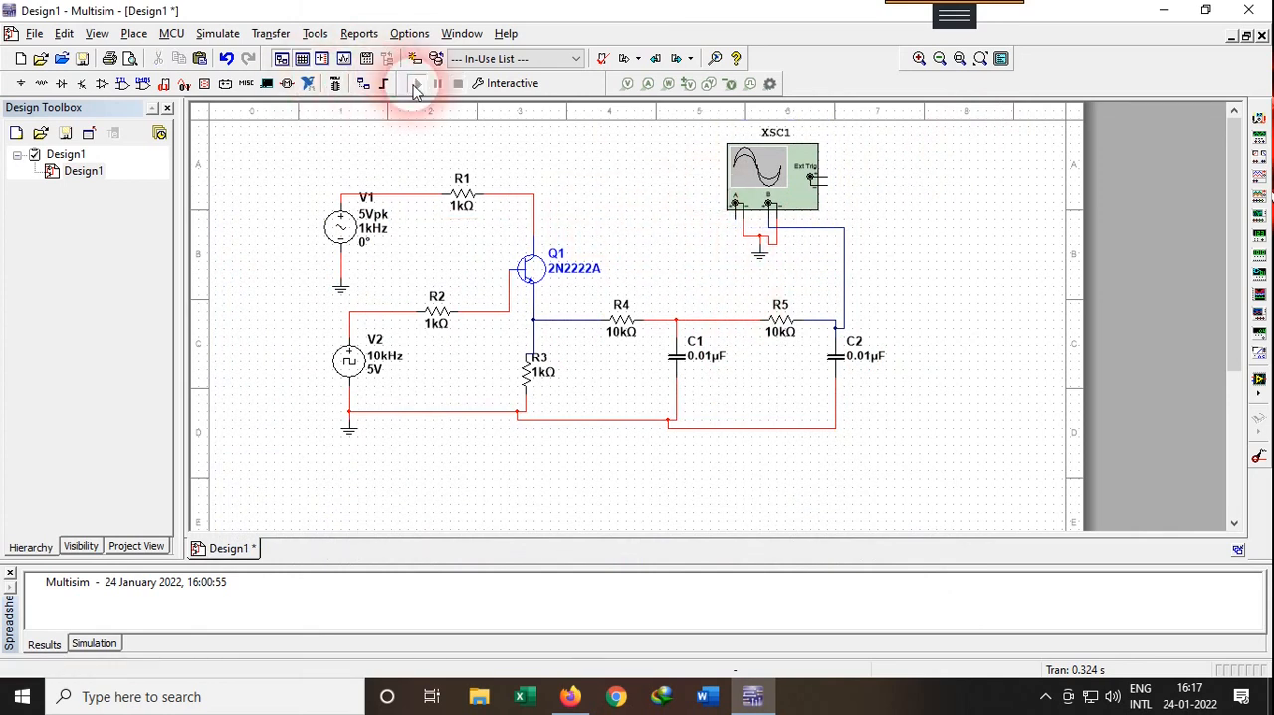
pyautogui.doubleClick(771, 179)
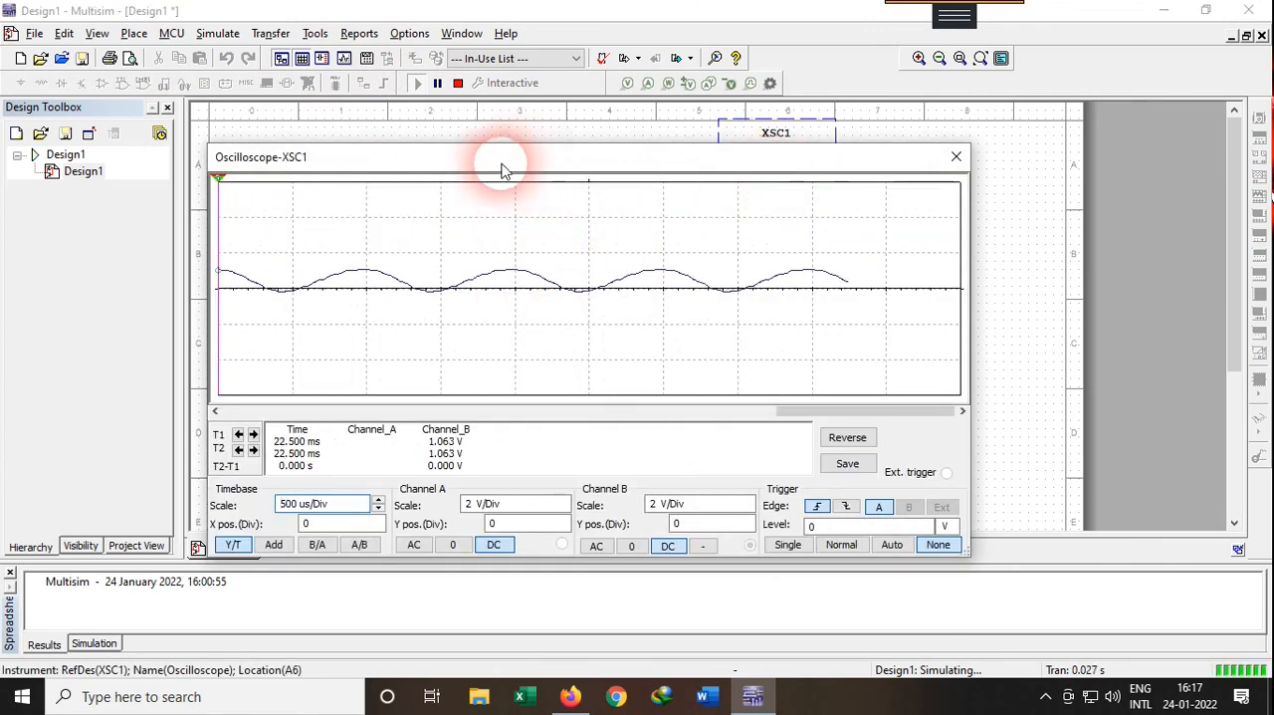
pyautogui.click(458, 83)
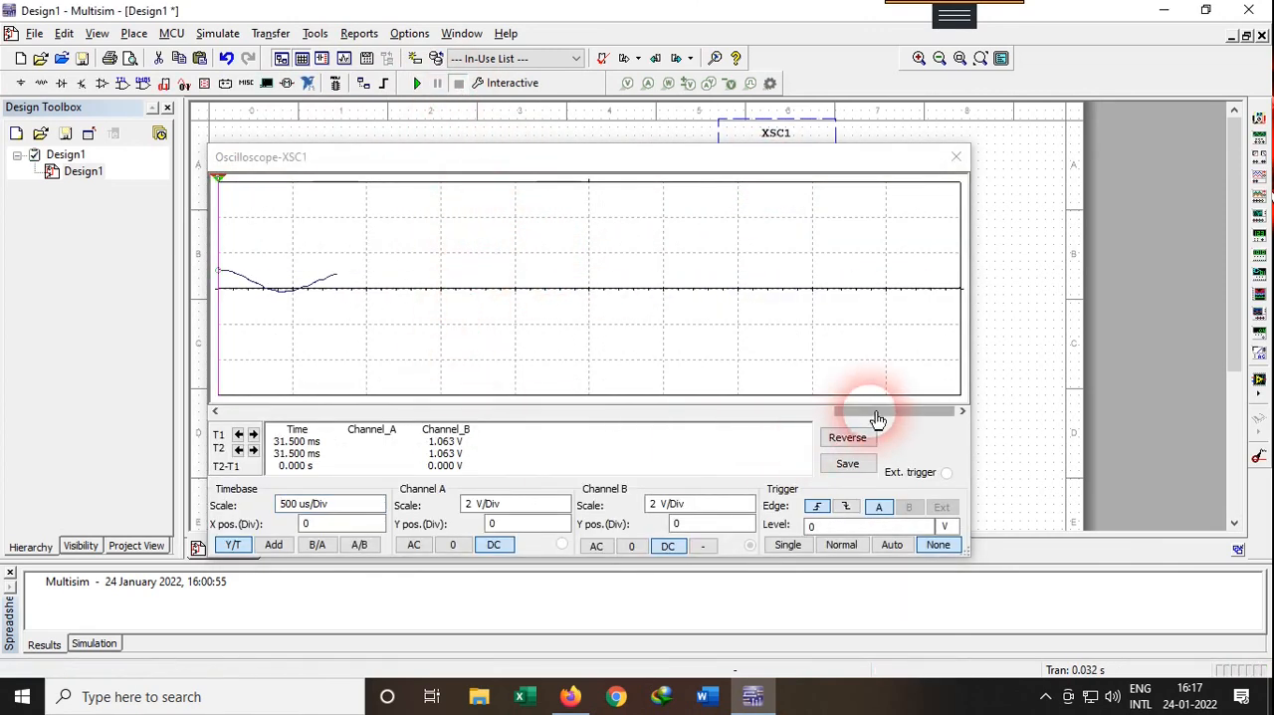
# Measure the period of the filtered channel B signal by placing the two cursors on its first and second displayed crests
pyautogui.moveTo(869, 419); pyautogui.dragTo(782, 413)
pyautogui.click(212, 184)
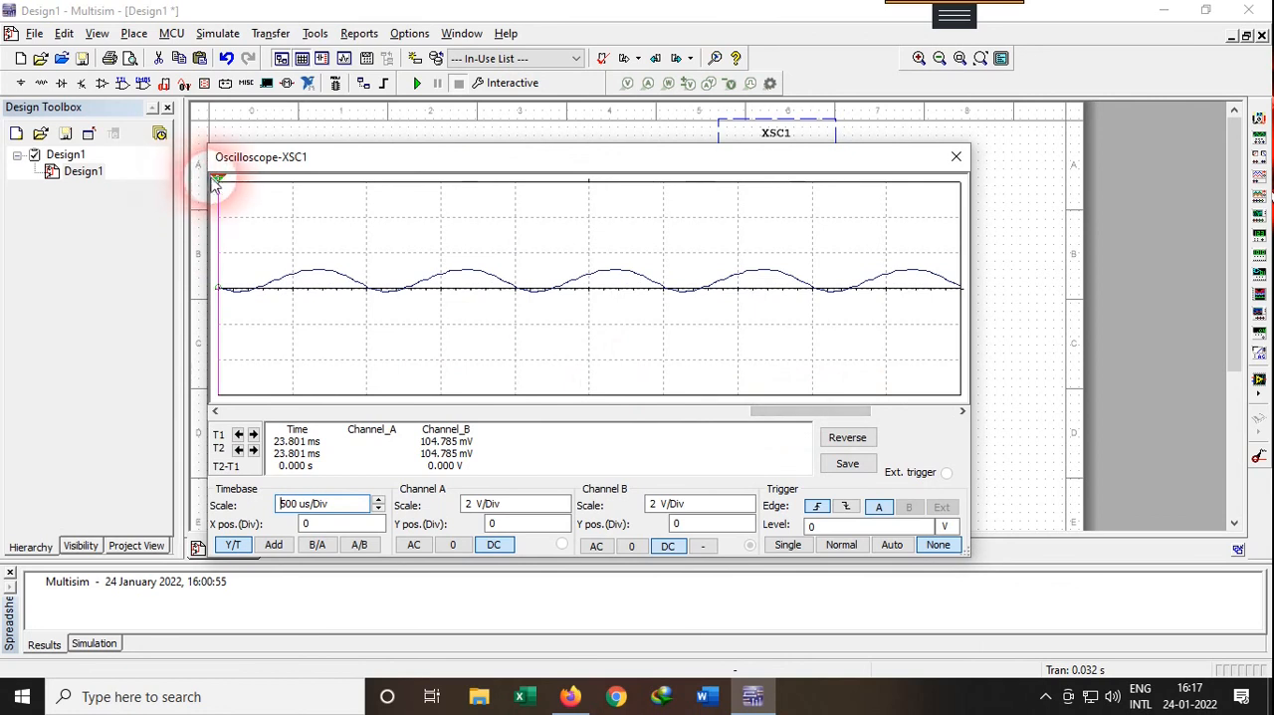
pyautogui.moveTo(220, 185); pyautogui.dragTo(467, 176)
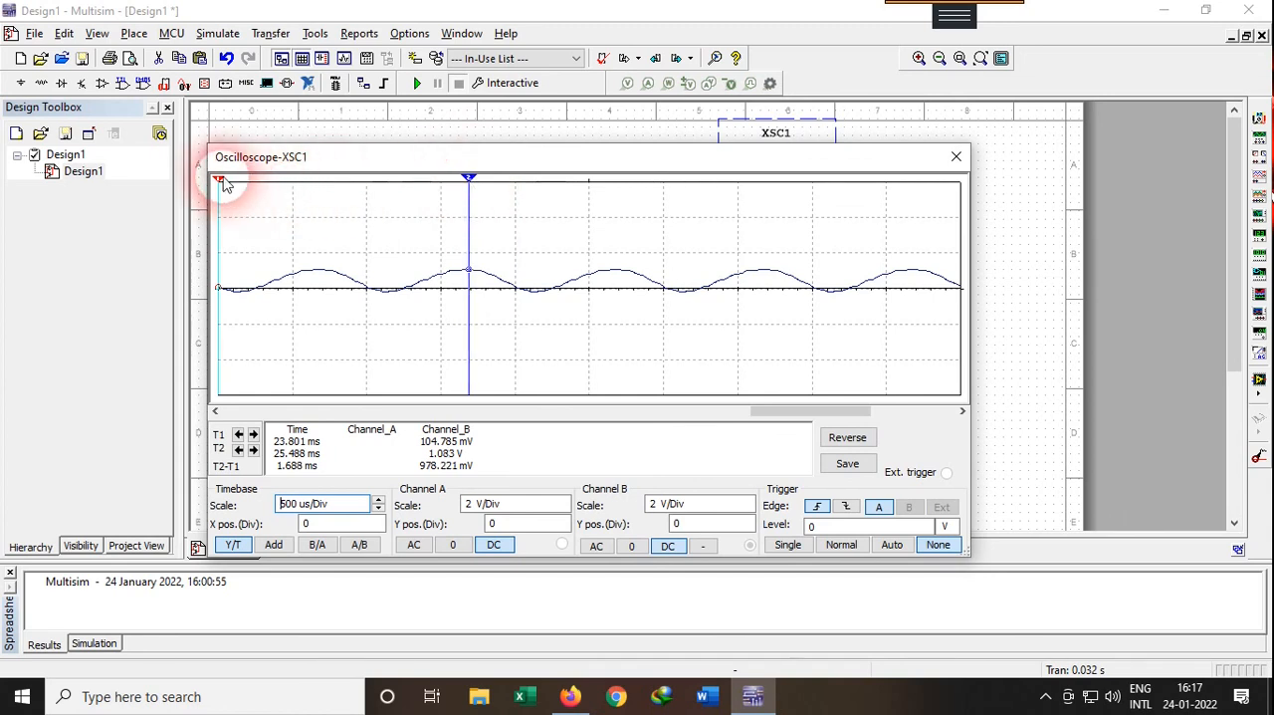
pyautogui.moveTo(223, 184); pyautogui.dragTo(317, 187)
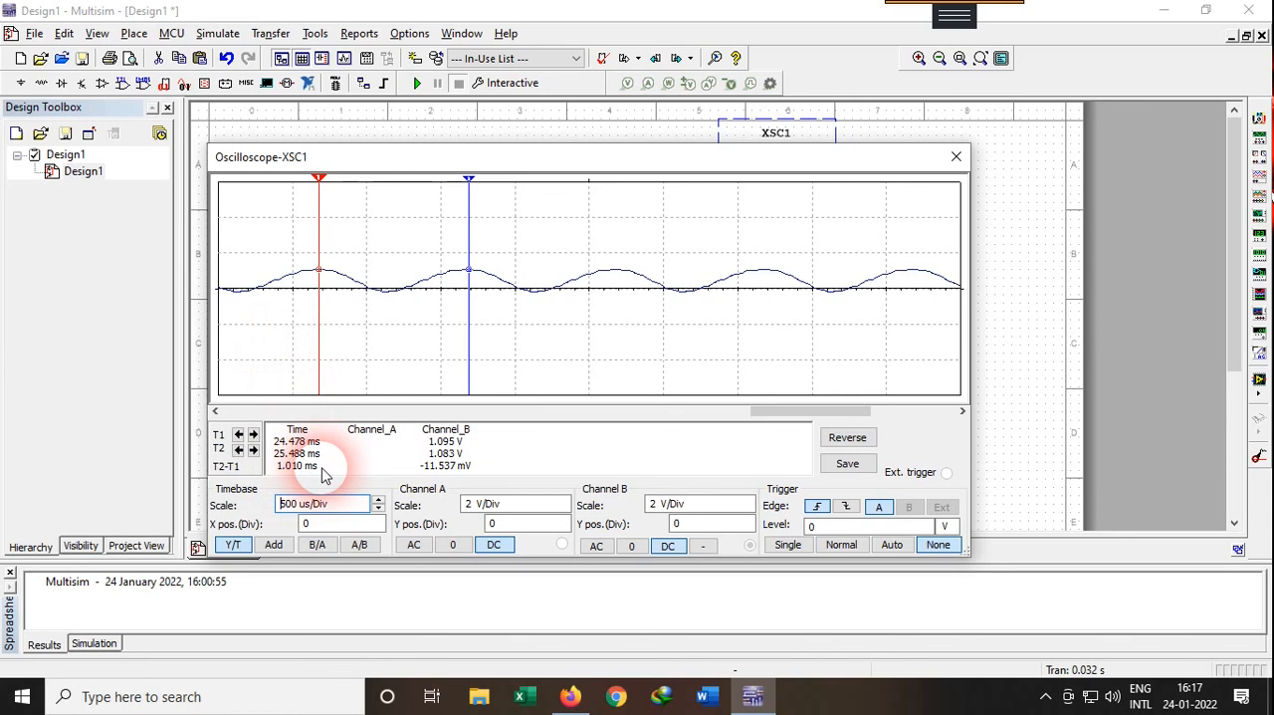
# Compare the measured output waveform with source V1's settings by moving the oscilloscope window aside and back over the schematic
pyautogui.moveTo(353, 156); pyautogui.dragTo(677, 151)
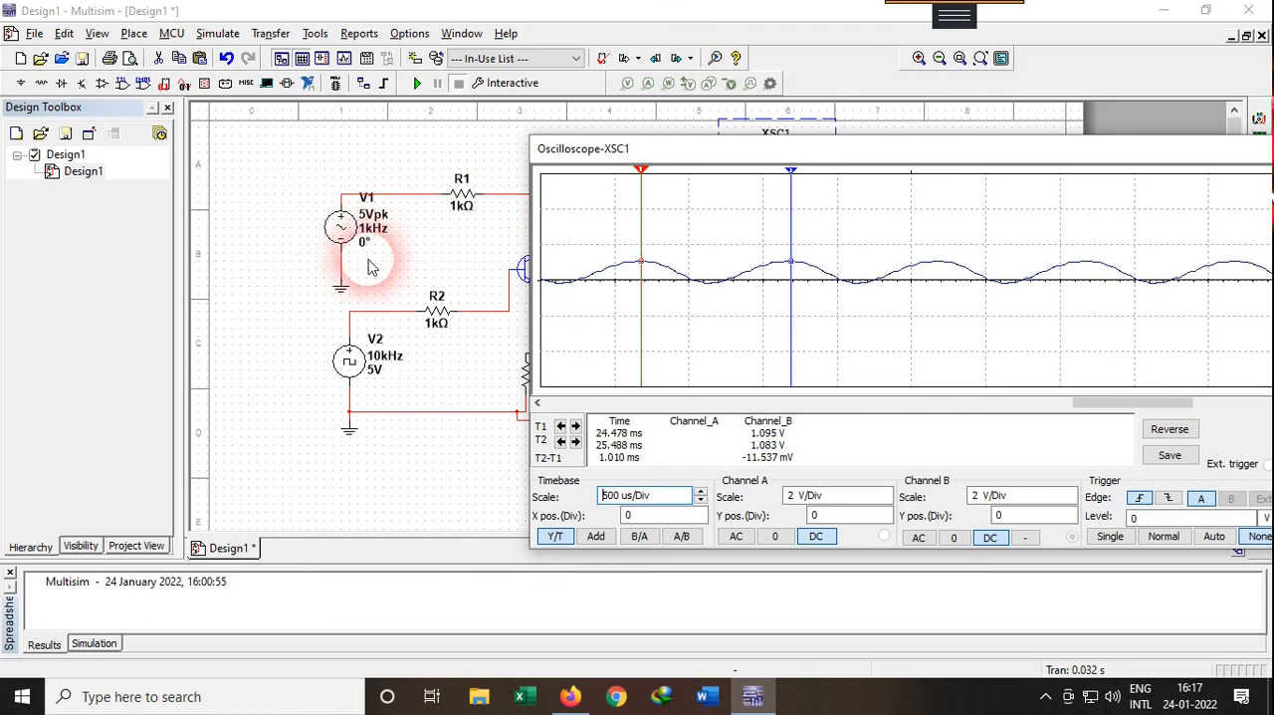
pyautogui.moveTo(744, 152)
pyautogui.mouseDown()
pyautogui.moveTo(770, 333)
pyautogui.moveTo(748, 333)
pyautogui.moveTo(831, 401)
pyautogui.moveTo(757, 160)
pyautogui.mouseUp()
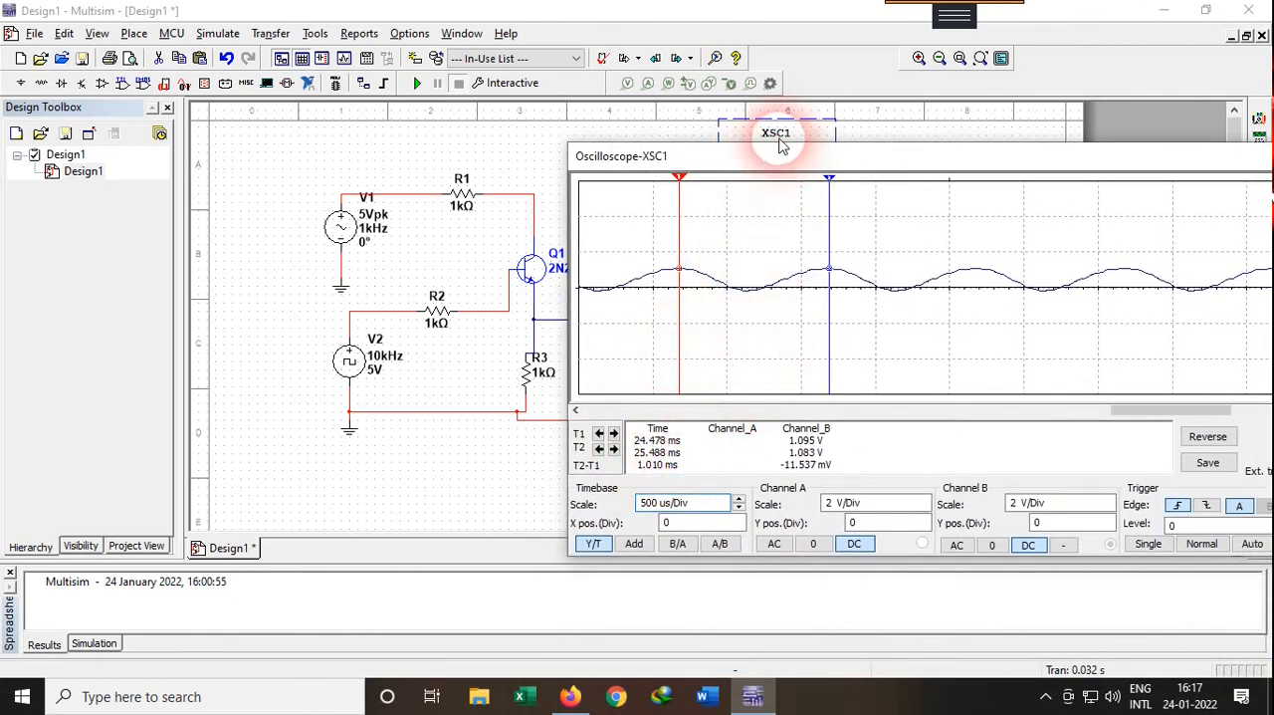
pyautogui.moveTo(777, 164); pyautogui.dragTo(582, 158)
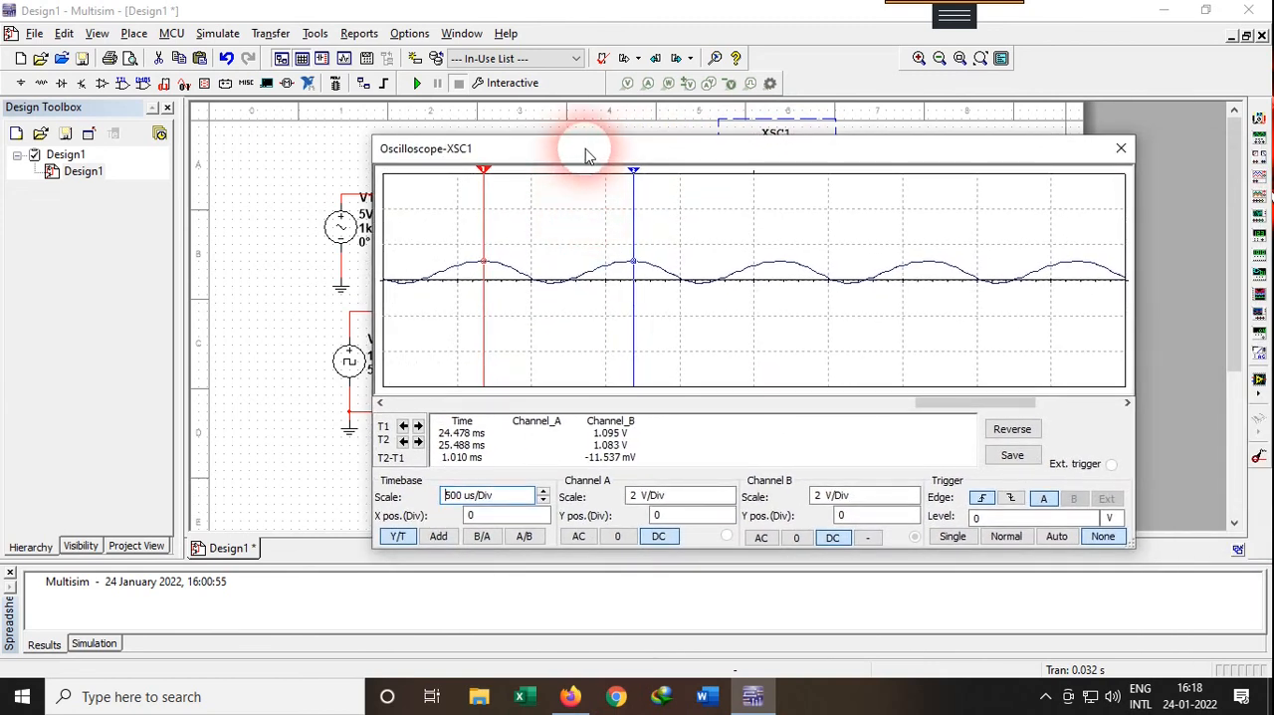
pyautogui.moveTo(586, 156); pyautogui.dragTo(720, 143)
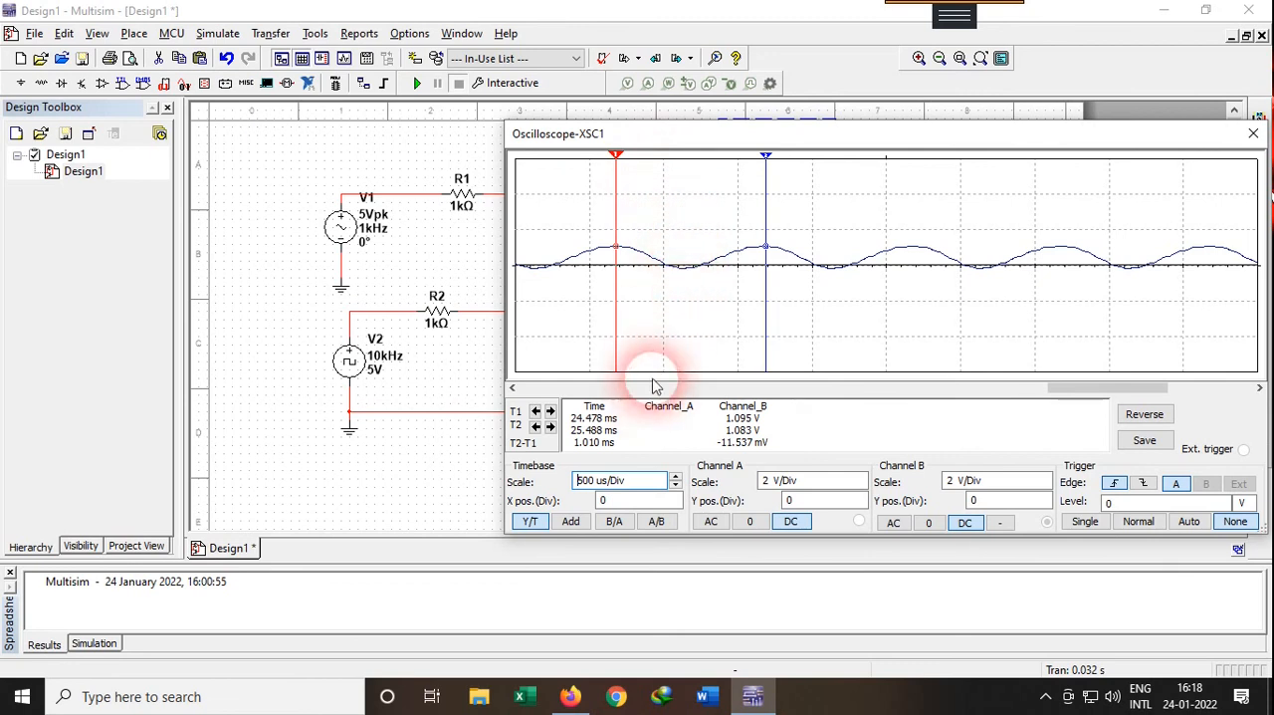
pyautogui.moveTo(674, 132); pyautogui.dragTo(459, 139)
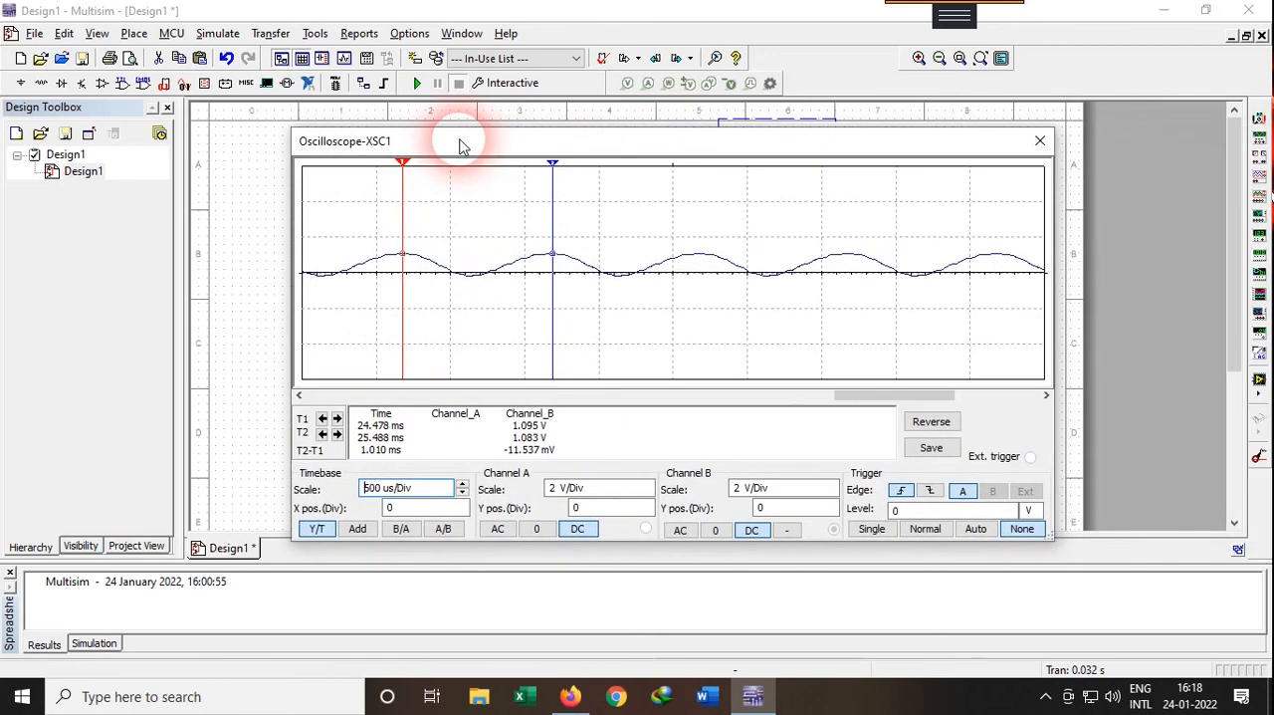